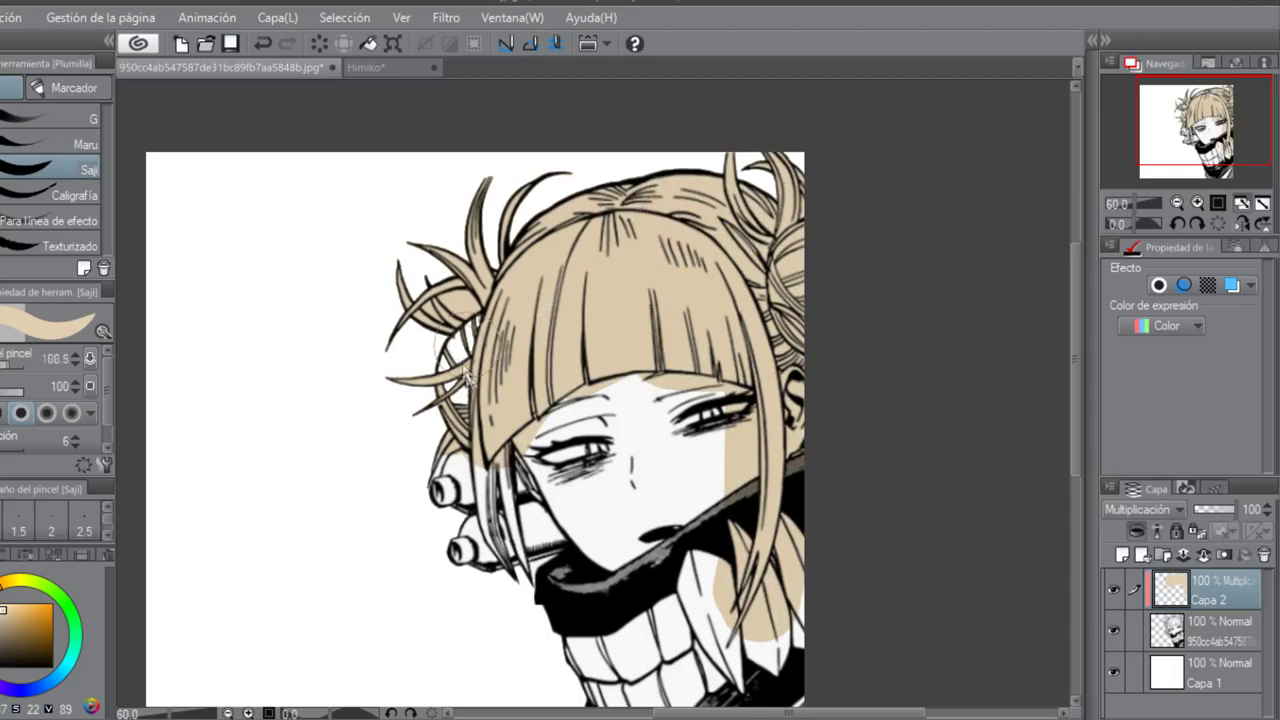
Erase the tan hair colour that spills over the face, ear and scarf teeth on Capa 2 with the Vector eraser.
{"action": "key", "text": "e"}
{"action": "left_click_drag", "start_coordinate": [527, 500], "coordinate": [609, 391]}
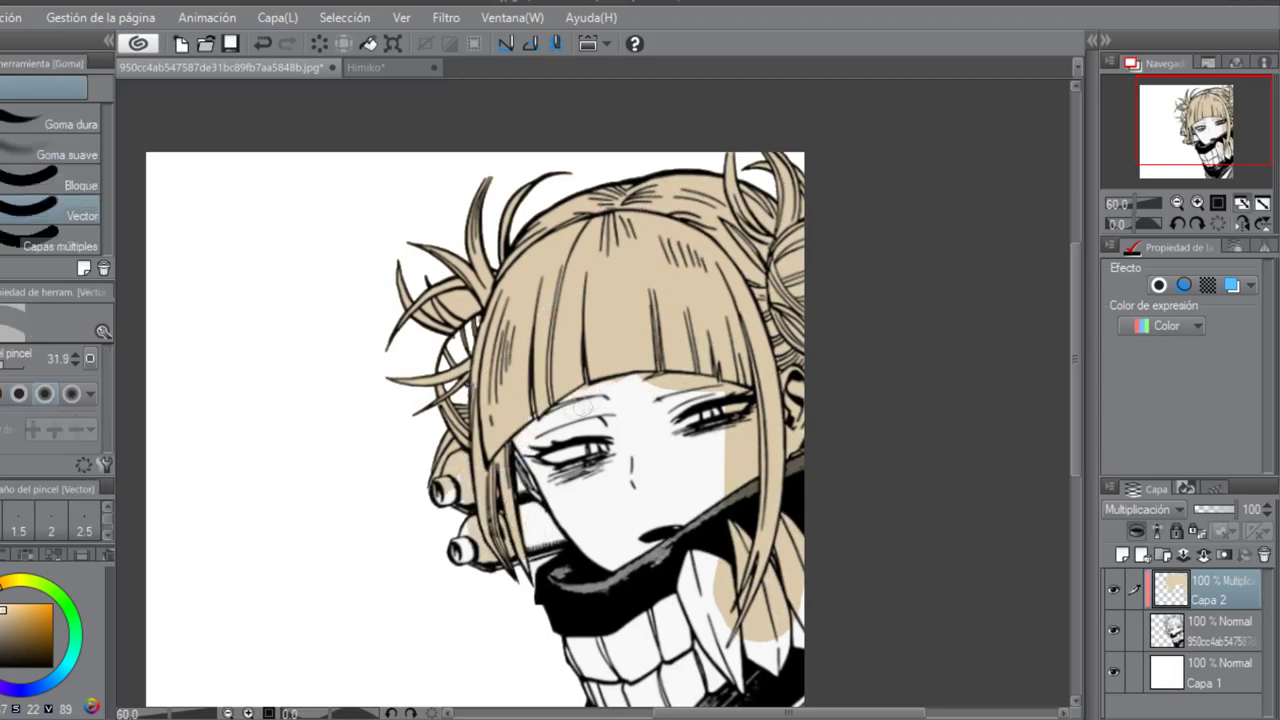
{"action": "scroll", "coordinate": [353, 386], "scroll_direction": "up", "scroll_amount": 1}
{"action": "scroll", "coordinate": [926, 614], "scroll_direction": "up", "scroll_amount": 1}
{"action": "scroll", "coordinate": [600, 300], "scroll_direction": "down", "scroll_amount": 1}
{"action": "mouse_move", "coordinate": [715, 580]}
{"action": "left_mouse_down"}
{"action": "mouse_move", "coordinate": [733, 478]}
{"action": "mouse_move", "coordinate": [729, 388]}
{"action": "left_mouse_up"}
{"action": "mouse_move", "coordinate": [632, 335]}
{"action": "left_mouse_down"}
{"action": "mouse_move", "coordinate": [695, 332]}
{"action": "mouse_move", "coordinate": [738, 398]}
{"action": "mouse_move", "coordinate": [788, 328]}
{"action": "left_mouse_up"}
{"action": "left_click_drag", "start_coordinate": [790, 495], "coordinate": [748, 608]}
{"action": "key", "text": "ctrl+z"}
{"action": "mouse_move", "coordinate": [804, 424]}
{"action": "left_mouse_down"}
{"action": "mouse_move", "coordinate": [790, 433]}
{"action": "mouse_move", "coordinate": [794, 324]}
{"action": "left_mouse_up"}
Clean the tan hair colour off the canisters and around the side strands with the soft eraser.
{"action": "left_click", "coordinate": [67, 154]}
{"action": "mouse_move", "coordinate": [416, 508]}
{"action": "left_mouse_down"}
{"action": "mouse_move", "coordinate": [432, 476]}
{"action": "mouse_move", "coordinate": [395, 483]}
{"action": "left_mouse_up"}
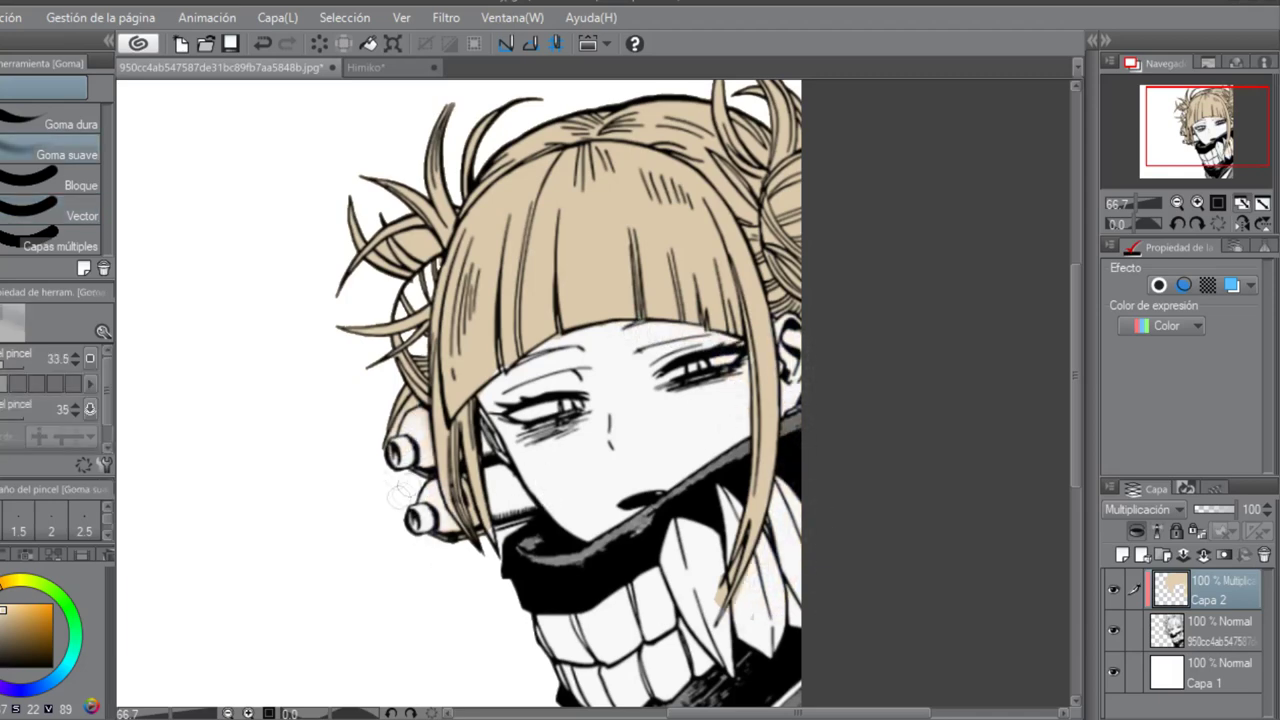
{"action": "left_click_drag", "start_coordinate": [465, 440], "coordinate": [480, 530]}
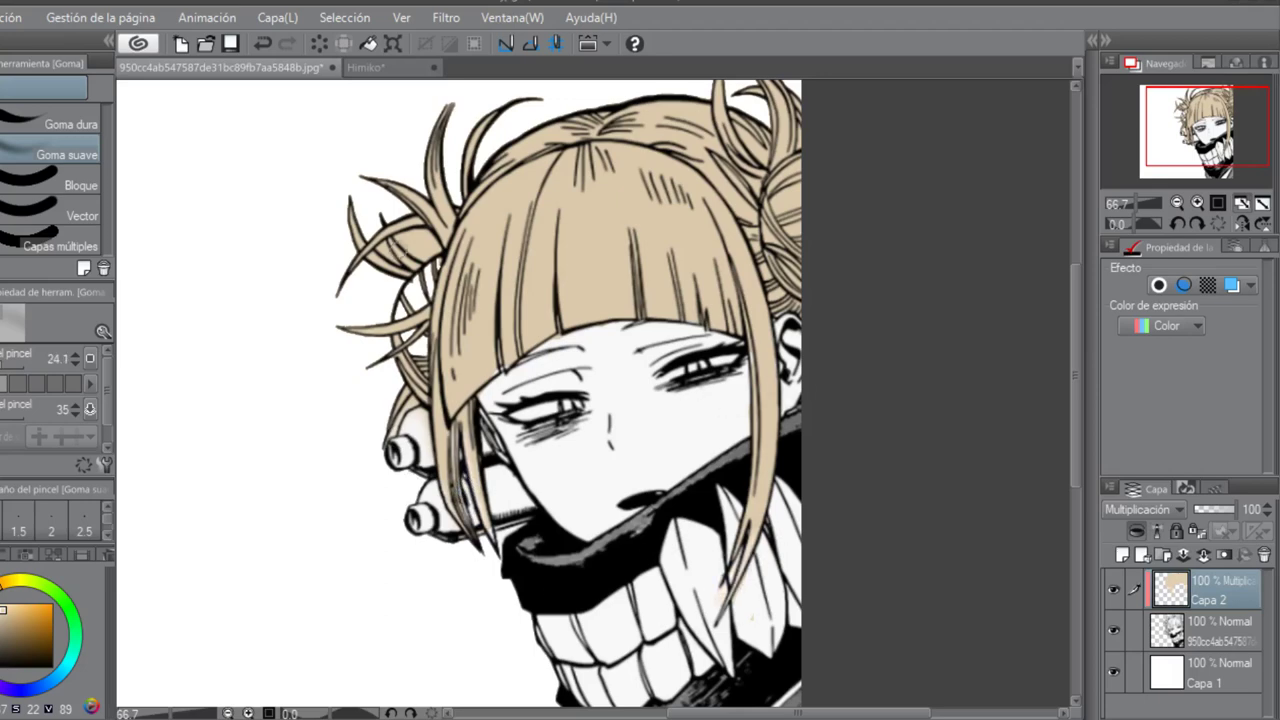
{"action": "key", "text": "p"}
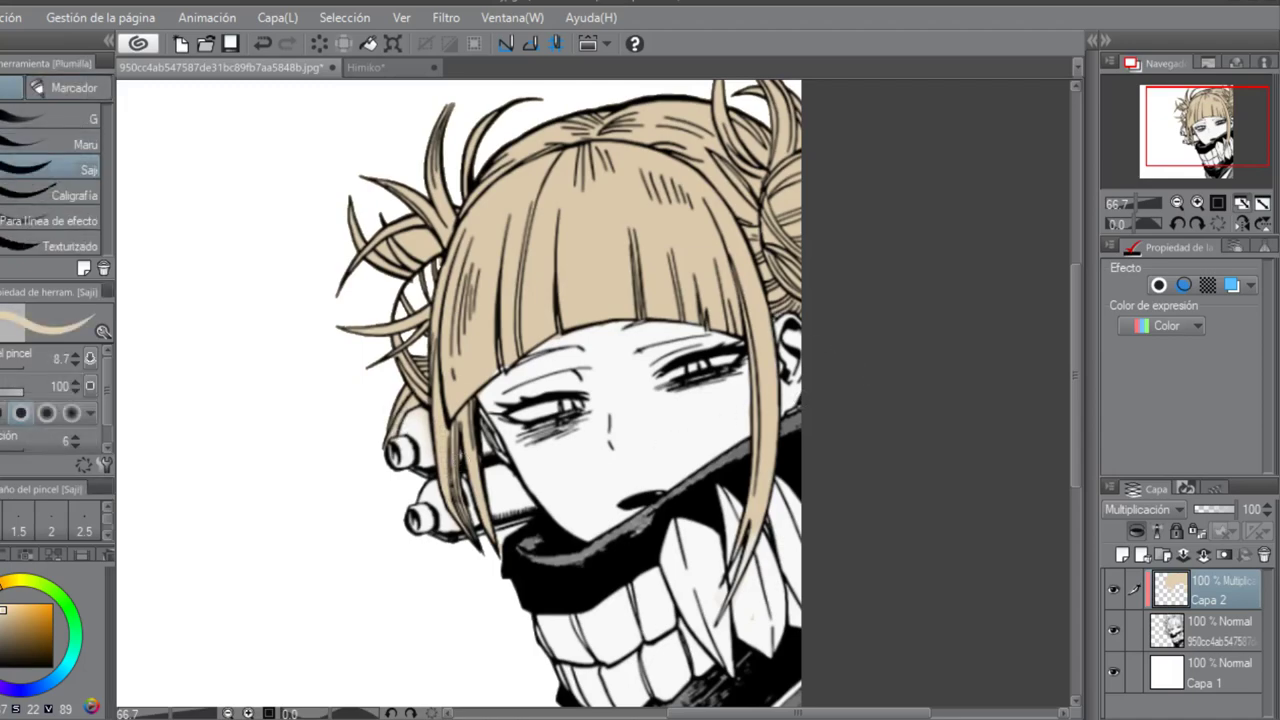
{"action": "scroll", "coordinate": [424, 490], "scroll_direction": "down", "scroll_amount": 2}
{"action": "scroll", "coordinate": [500, 392], "scroll_direction": "up", "scroll_amount": 6}
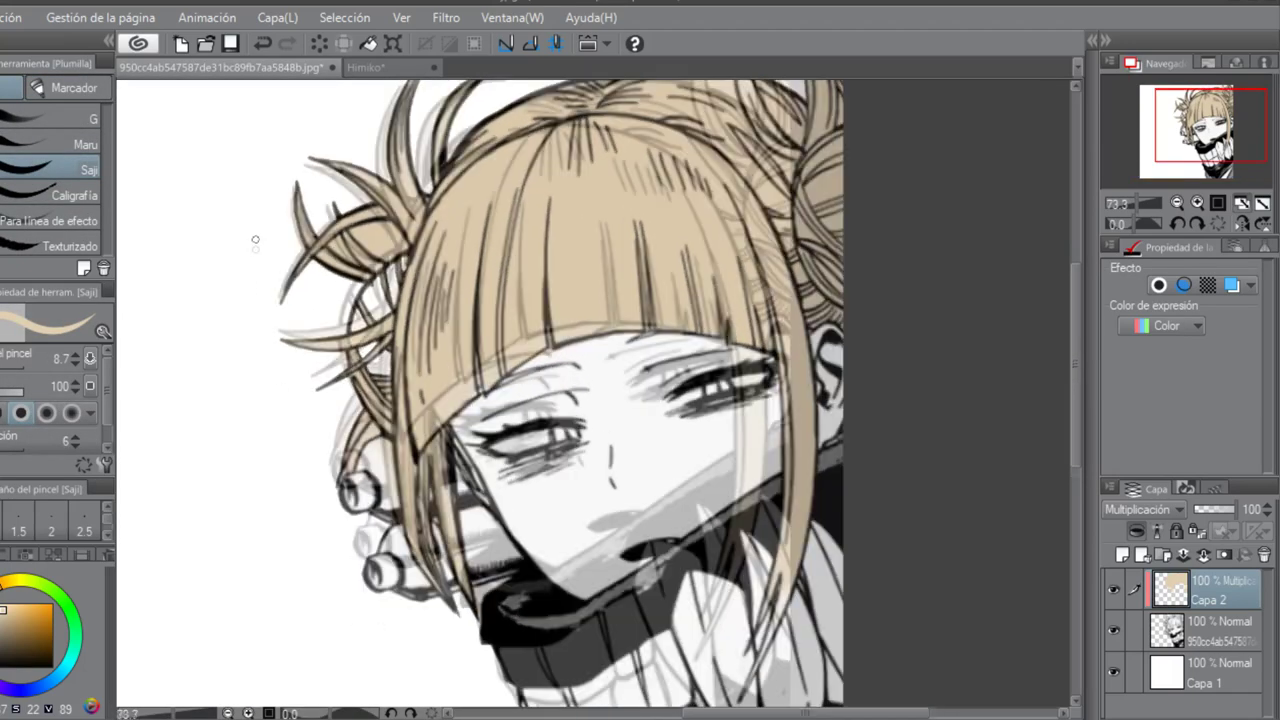
{"action": "key", "text": "e"}
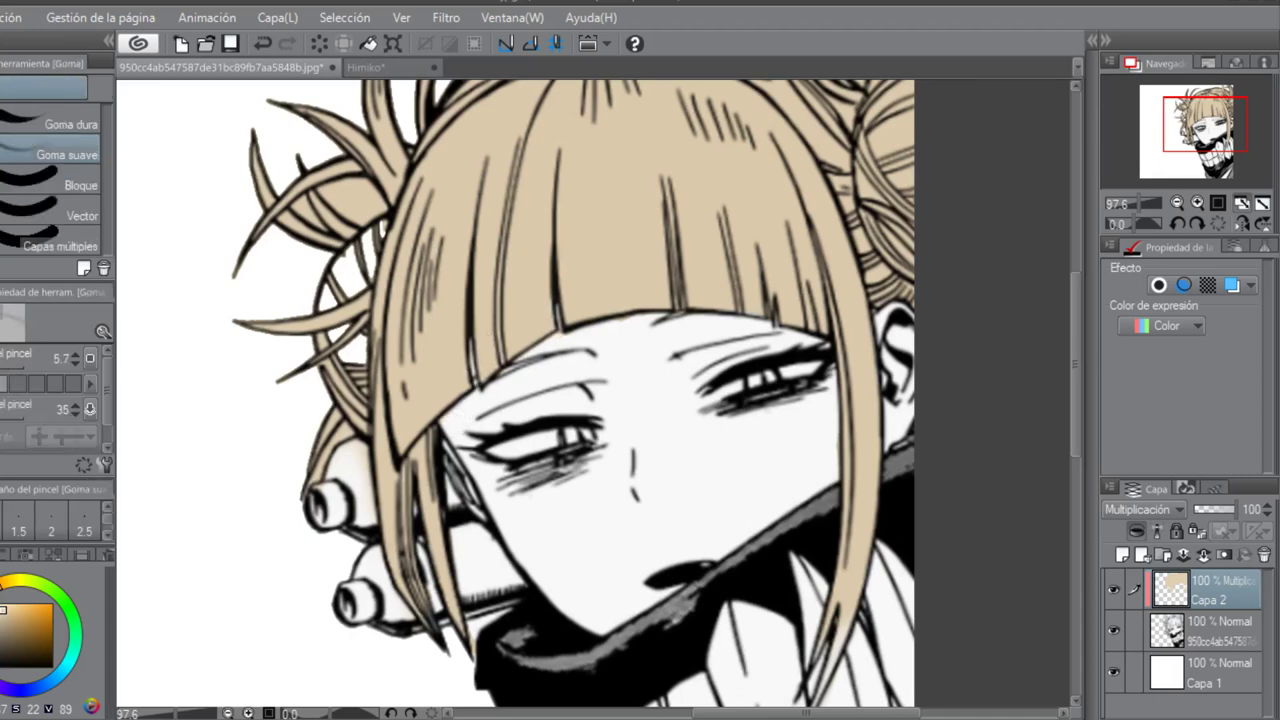
Paint the face and ear in a light peach skin tone on Capa 3 and erase the overflow around the edges.
{"action": "key", "text": "p"}
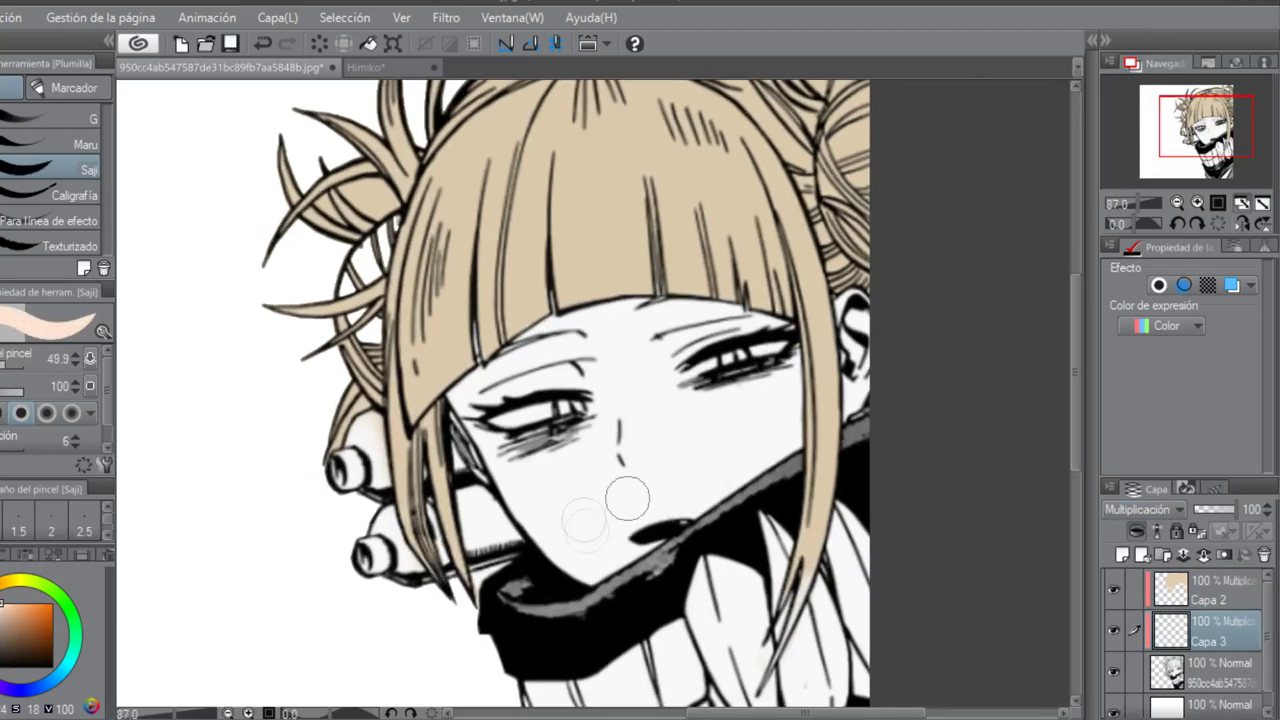
{"action": "mouse_move", "coordinate": [623, 500]}
{"action": "left_mouse_down"}
{"action": "mouse_move", "coordinate": [529, 471]}
{"action": "mouse_move", "coordinate": [543, 517]}
{"action": "mouse_move", "coordinate": [460, 410]}
{"action": "mouse_move", "coordinate": [475, 365]}
{"action": "mouse_move", "coordinate": [640, 310]}
{"action": "mouse_move", "coordinate": [632, 508]}
{"action": "mouse_move", "coordinate": [757, 414]}
{"action": "mouse_move", "coordinate": [700, 320]}
{"action": "mouse_move", "coordinate": [655, 325]}
{"action": "mouse_move", "coordinate": [860, 368]}
{"action": "left_mouse_up"}
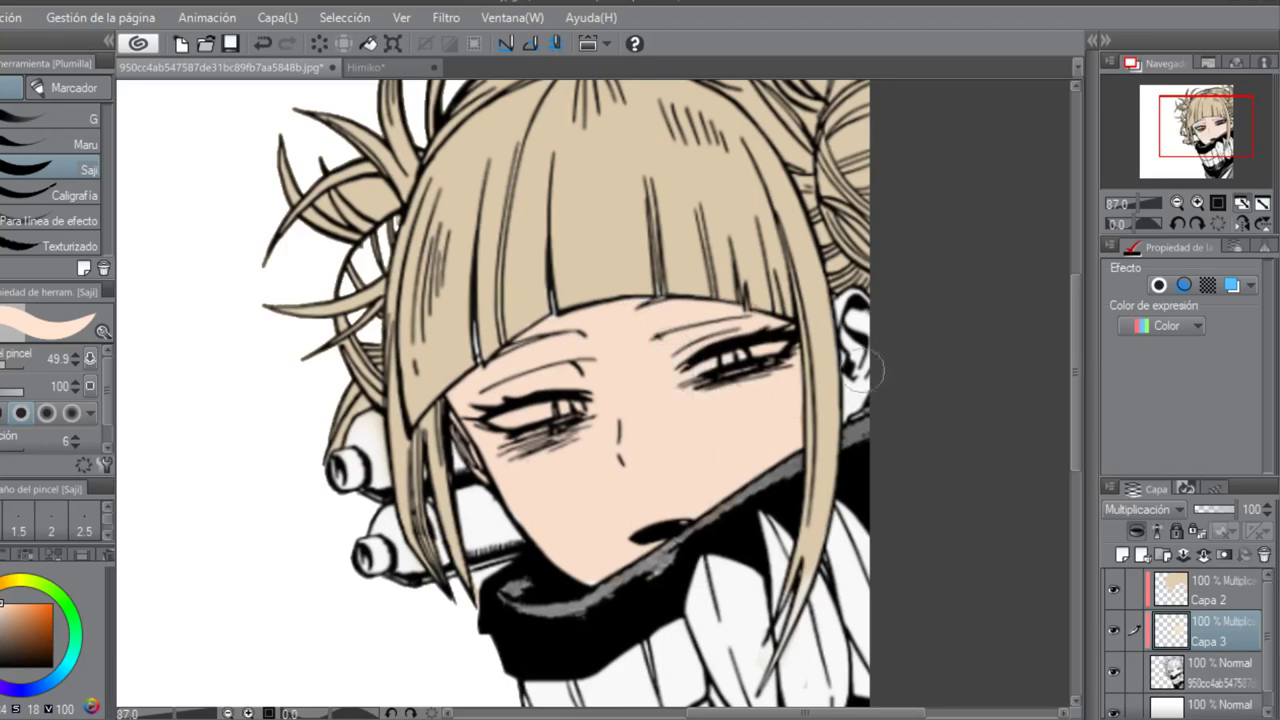
{"action": "key", "text": "e"}
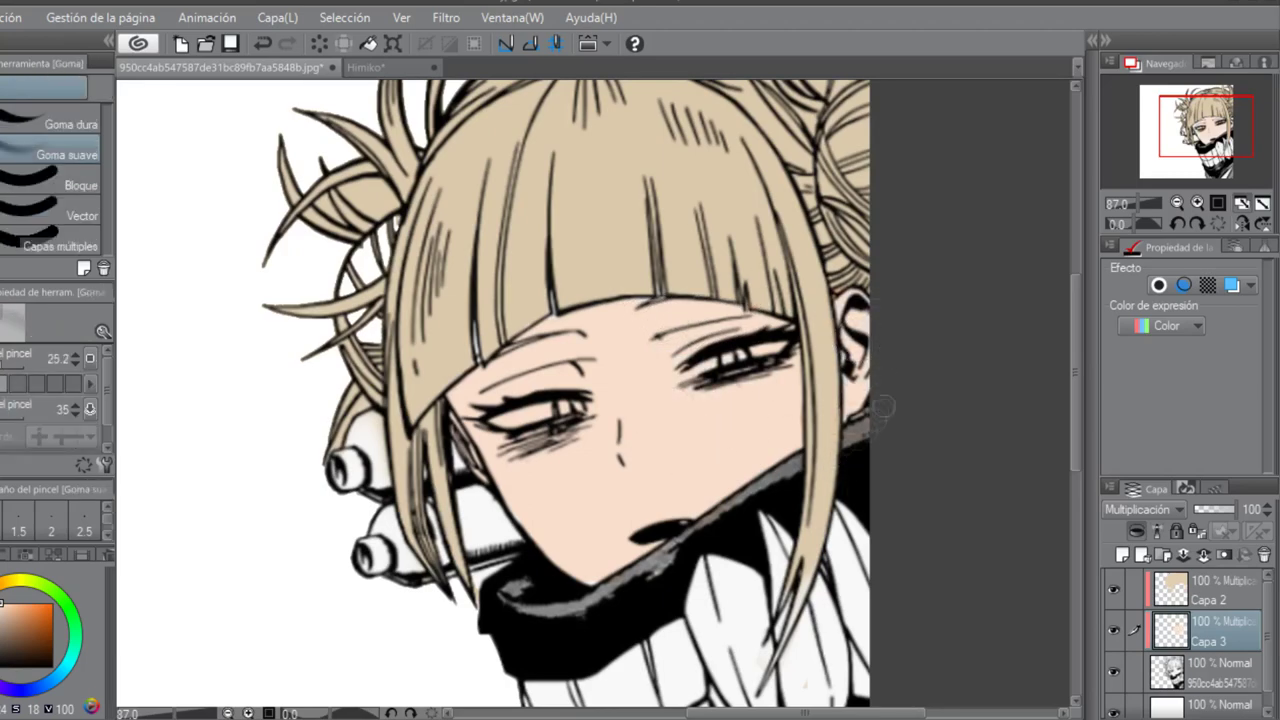
{"action": "scroll", "coordinate": [600, 340], "scroll_direction": "up", "scroll_amount": 2}
{"action": "key", "text": "p"}
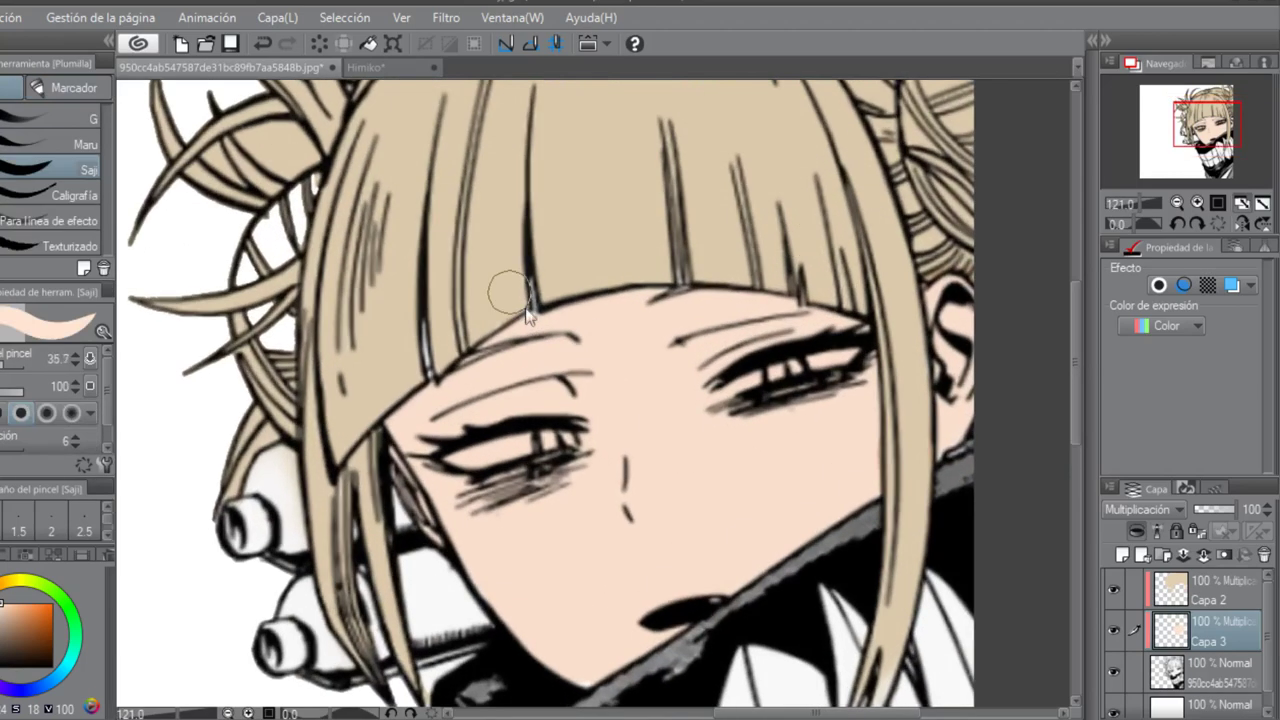
{"action": "key", "text": "e"}
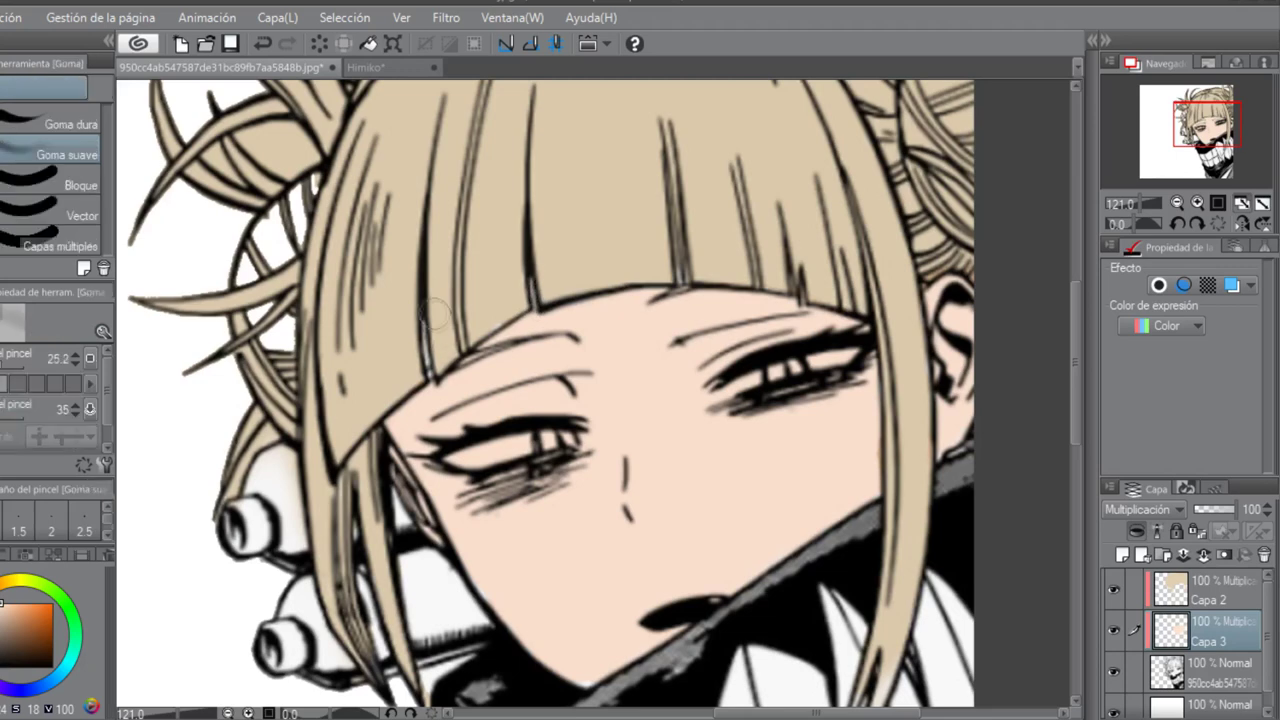
Touch up the tan hair colour along the lower edge of the fringe on Capa 2.
{"action": "left_click", "coordinate": [1207, 591]}
{"action": "left_click", "coordinate": [580, 229], "text": "alt"}
{"action": "key", "text": "p"}
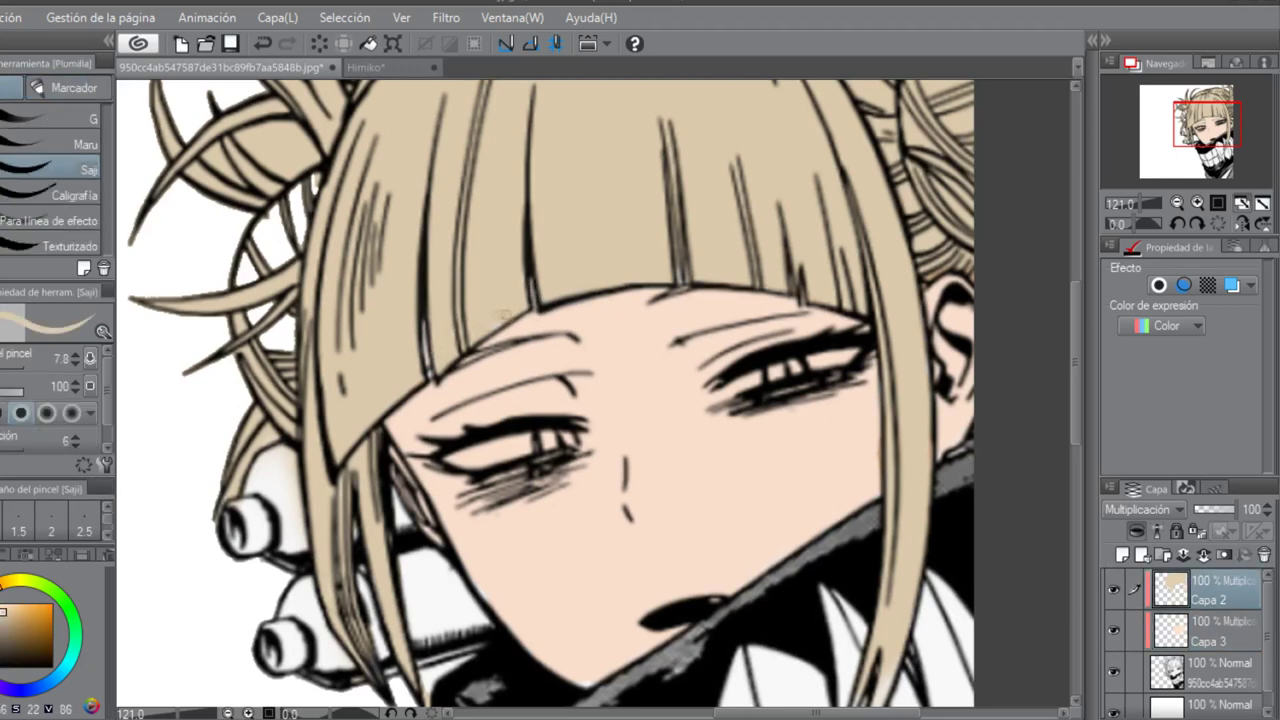
Make the skin tone on Capa 3 paler with a hue, saturation and luminosity adjustment, and sample the new colour.
{"action": "key", "text": "alt+bracketleft"}
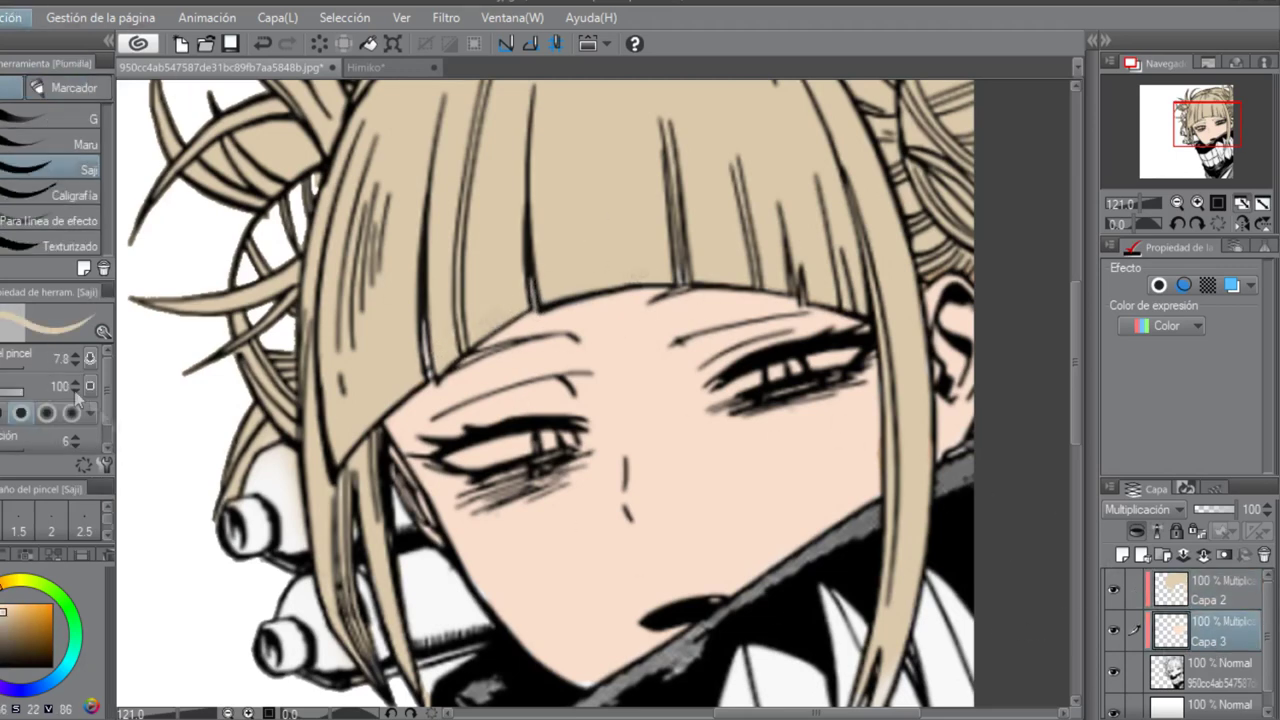
{"action": "key", "text": "ctrl+u"}
{"action": "left_click_drag", "start_coordinate": [1060, 103], "coordinate": [1050, 188]}
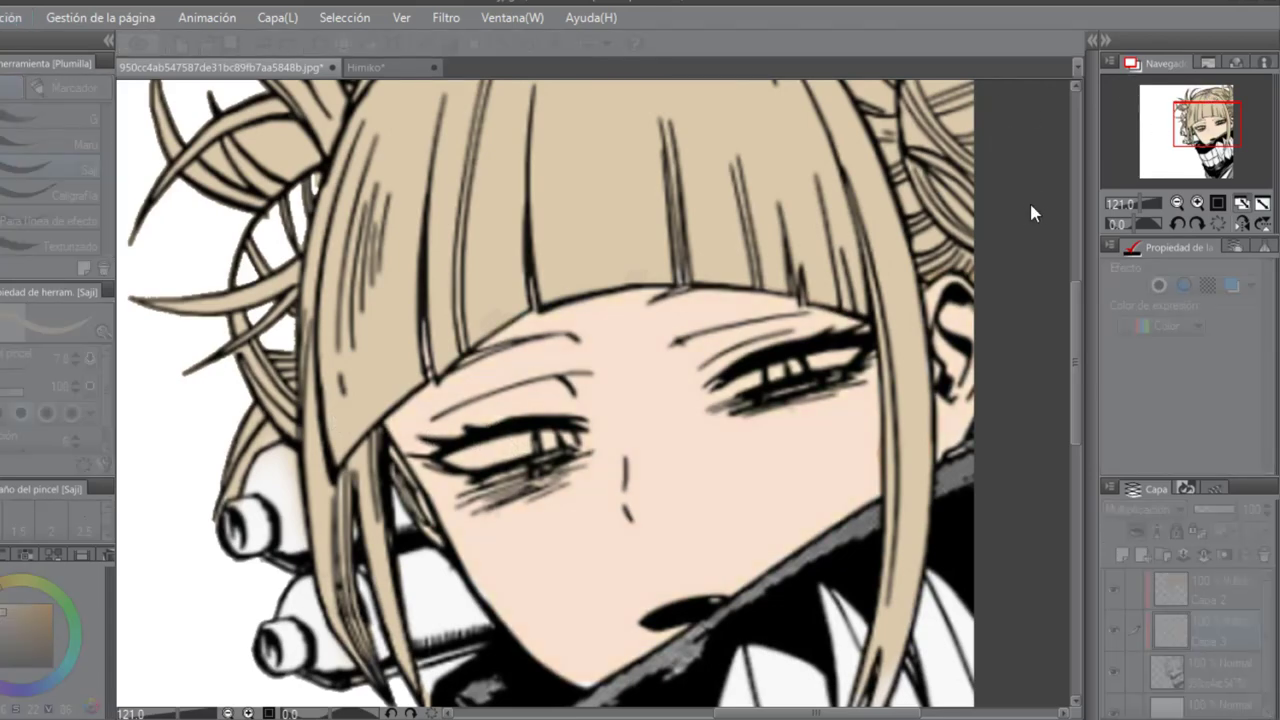
{"action": "left_click", "coordinate": [1248, 62]}
{"action": "scroll", "coordinate": [670, 315], "scroll_direction": "down", "scroll_amount": 3}
{"action": "left_click", "coordinate": [690, 394], "text": "alt"}
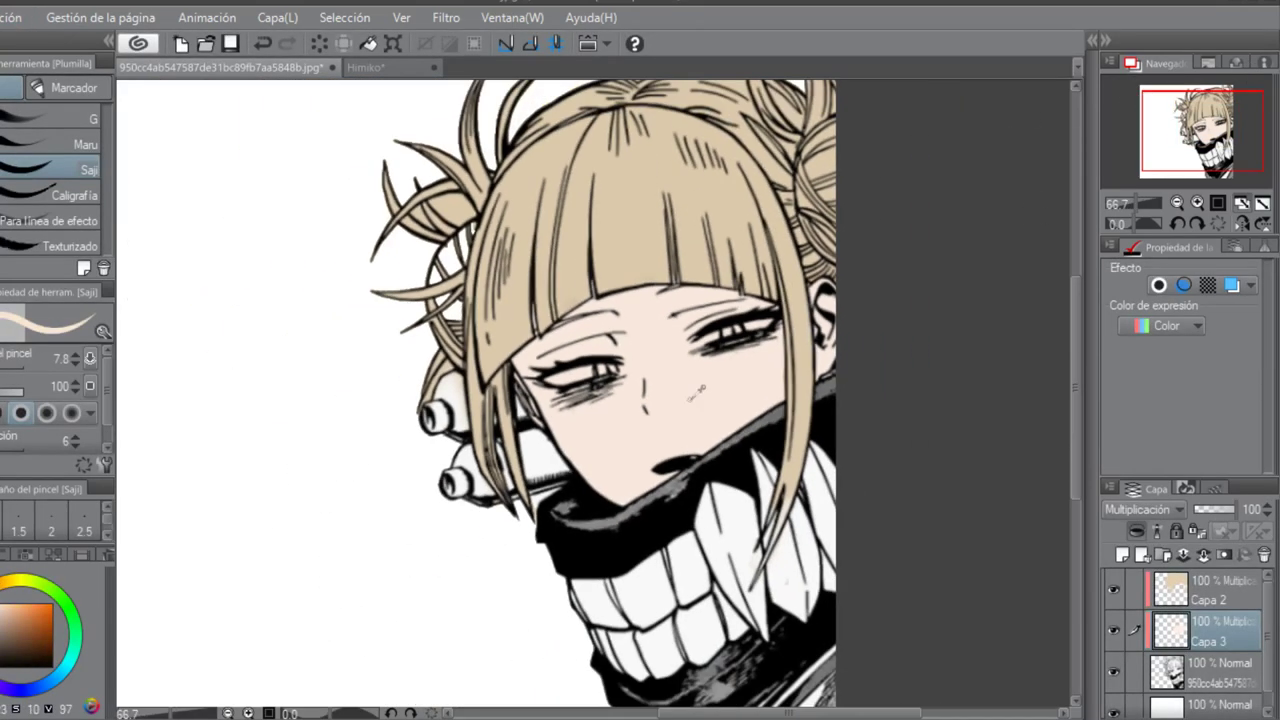
Colour both canisters behind the head grey-blue on Capa 5, keeping the fill inside their outlines.
{"action": "scroll", "coordinate": [674, 330], "scroll_direction": "down", "scroll_amount": 2}
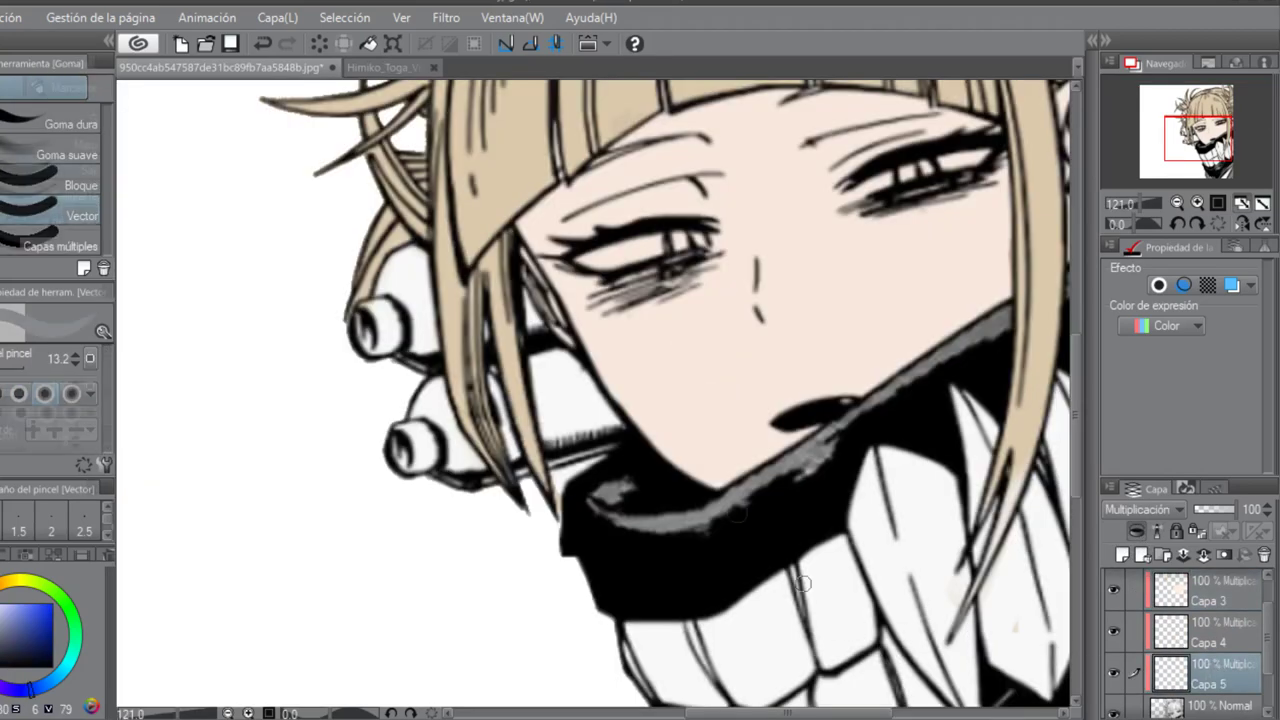
{"action": "mouse_move", "coordinate": [388, 330]}
{"action": "left_mouse_down"}
{"action": "mouse_move", "coordinate": [416, 332]}
{"action": "mouse_move", "coordinate": [400, 296]}
{"action": "mouse_move", "coordinate": [422, 272]}
{"action": "left_mouse_up"}
{"action": "mouse_move", "coordinate": [434, 424]}
{"action": "left_mouse_down"}
{"action": "mouse_move", "coordinate": [419, 438]}
{"action": "mouse_move", "coordinate": [448, 412]}
{"action": "mouse_move", "coordinate": [469, 452]}
{"action": "left_mouse_up"}
{"action": "left_click_drag", "start_coordinate": [512, 396], "coordinate": [556, 440]}
{"action": "left_click_drag", "start_coordinate": [560, 366], "coordinate": [612, 416]}
{"action": "left_click_drag", "start_coordinate": [528, 302], "coordinate": [538, 326]}
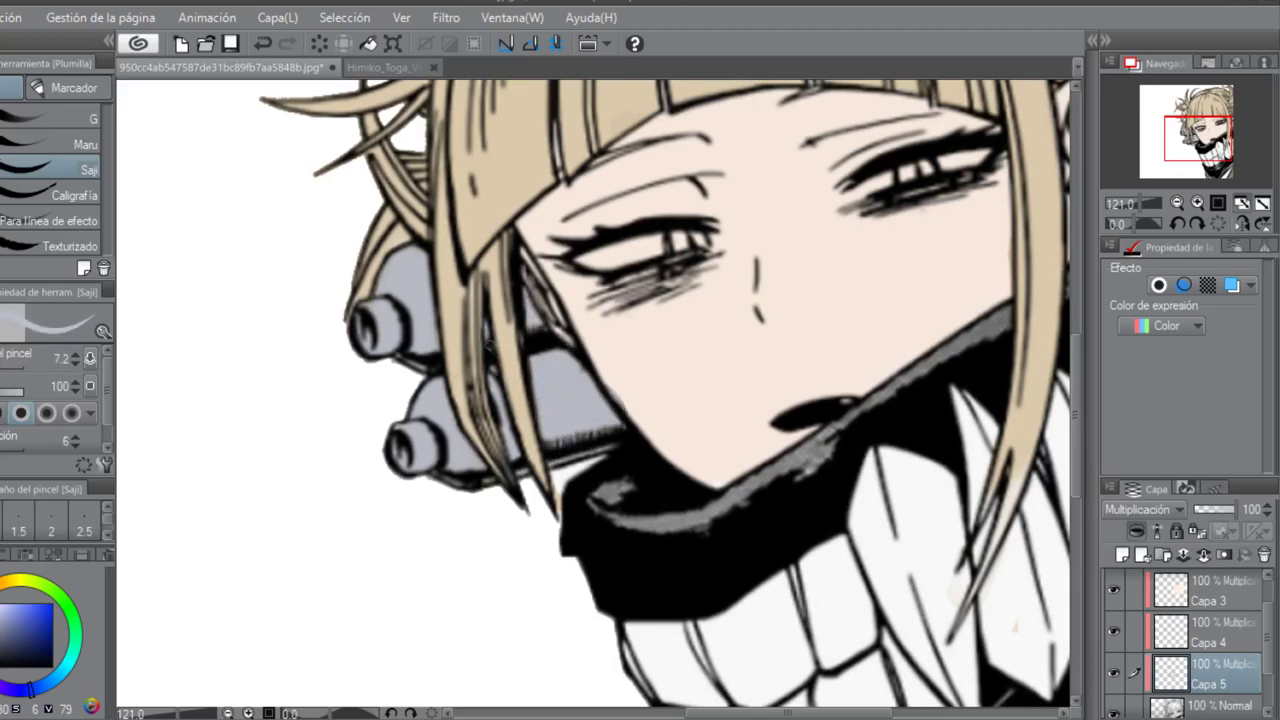
{"action": "key", "text": "e"}
Add a Multiply layer above the line art and paint the scarf's upper band dark navy.
{"action": "scroll", "coordinate": [547, 340], "scroll_direction": "down", "scroll_amount": 3}
{"action": "left_click", "coordinate": [1218, 706]}
{"action": "left_click", "coordinate": [1121, 555]}
{"action": "key", "text": "p"}
{"action": "left_click", "coordinate": [12, 642]}
{"action": "left_click_drag", "start_coordinate": [614, 446], "coordinate": [765, 338]}
{"action": "scroll", "coordinate": [765, 335], "scroll_direction": "up", "scroll_amount": 3}
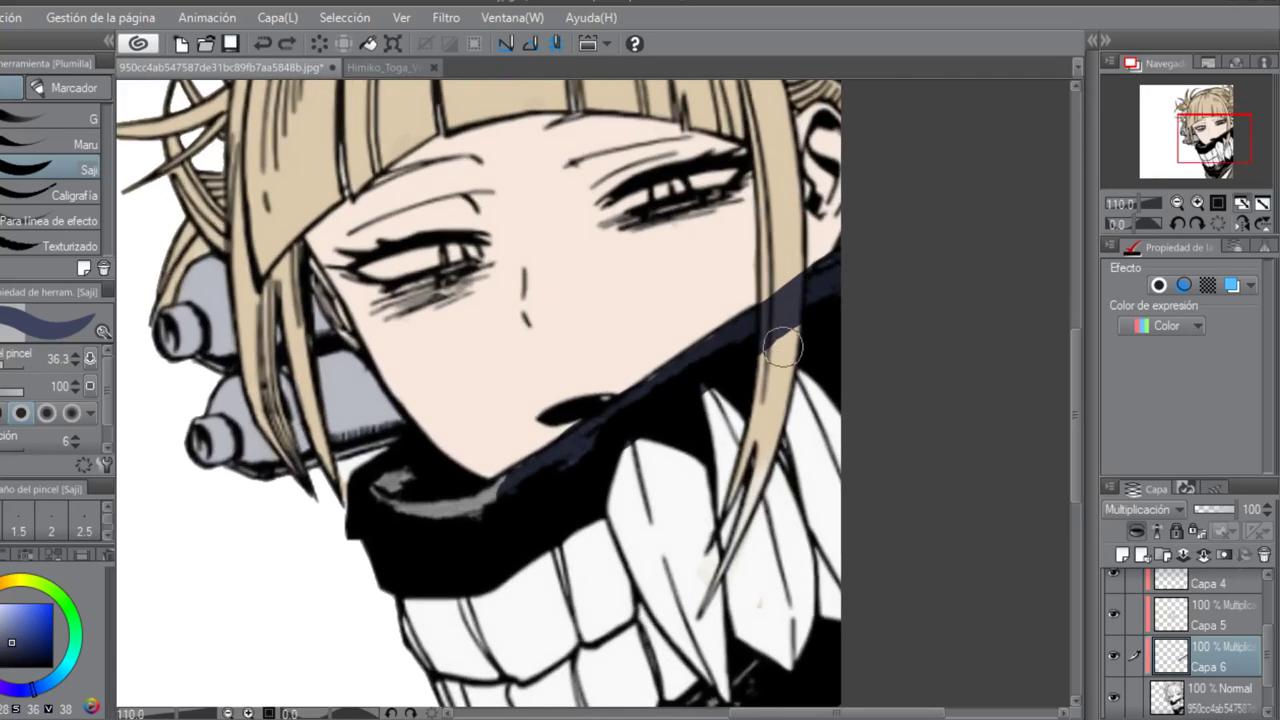
Erase the navy from the long hair lock and extend it over the remaining grey highlights of the upper scarf band.
{"action": "key", "text": "e"}
{"action": "left_click_drag", "start_coordinate": [780, 335], "coordinate": [793, 285]}
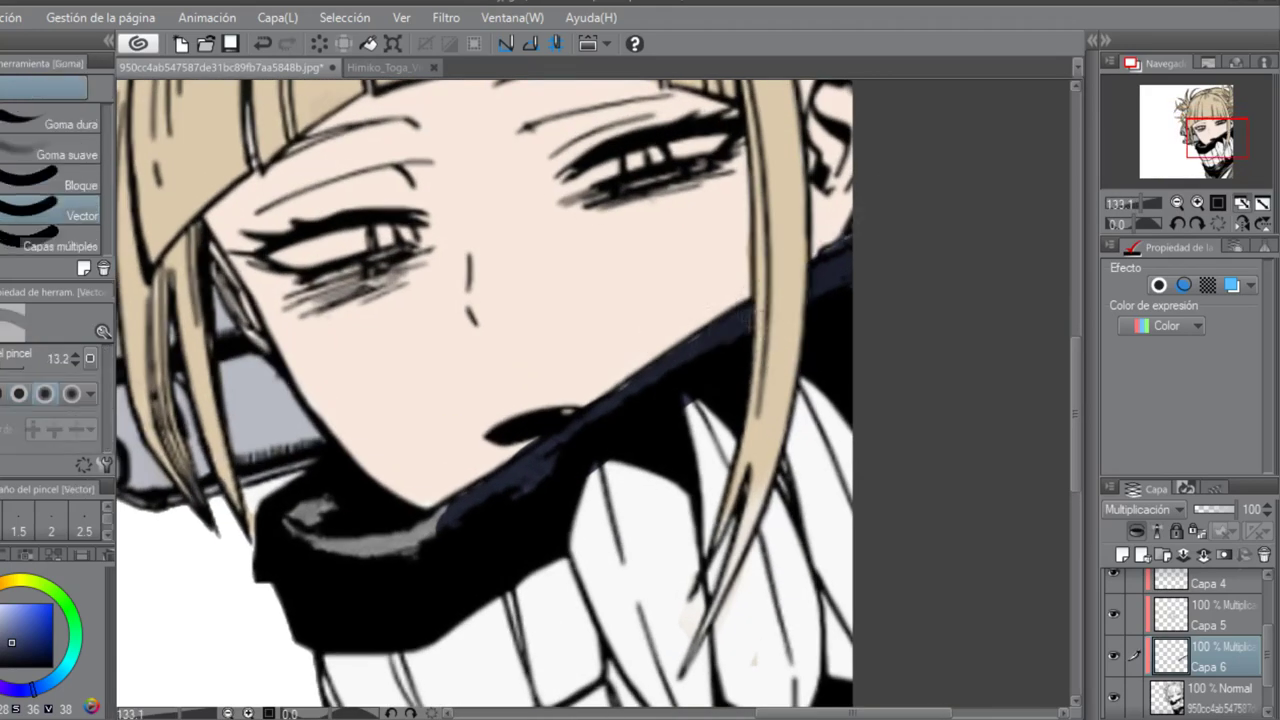
{"action": "key", "text": "p"}
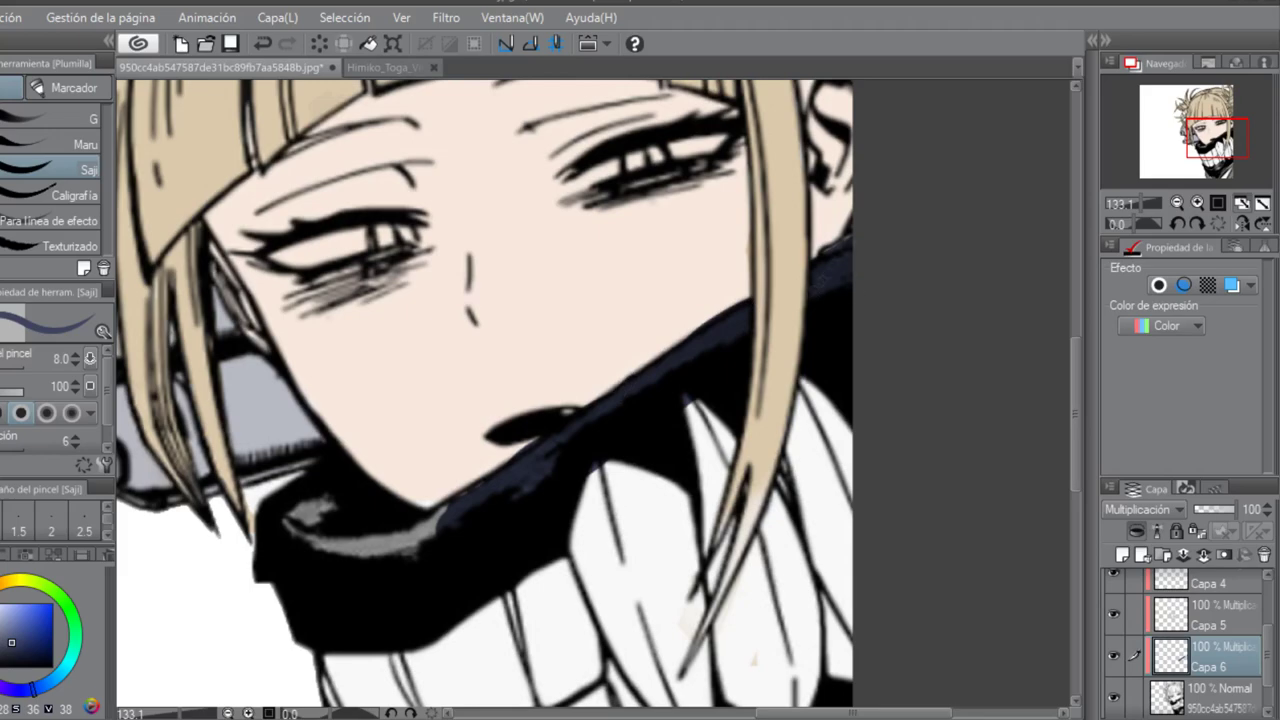
{"action": "left_click_drag", "start_coordinate": [850, 238], "coordinate": [824, 250]}
{"action": "left_click_drag", "start_coordinate": [318, 527], "coordinate": [491, 511]}
{"action": "key", "text": "ctrl+z"}
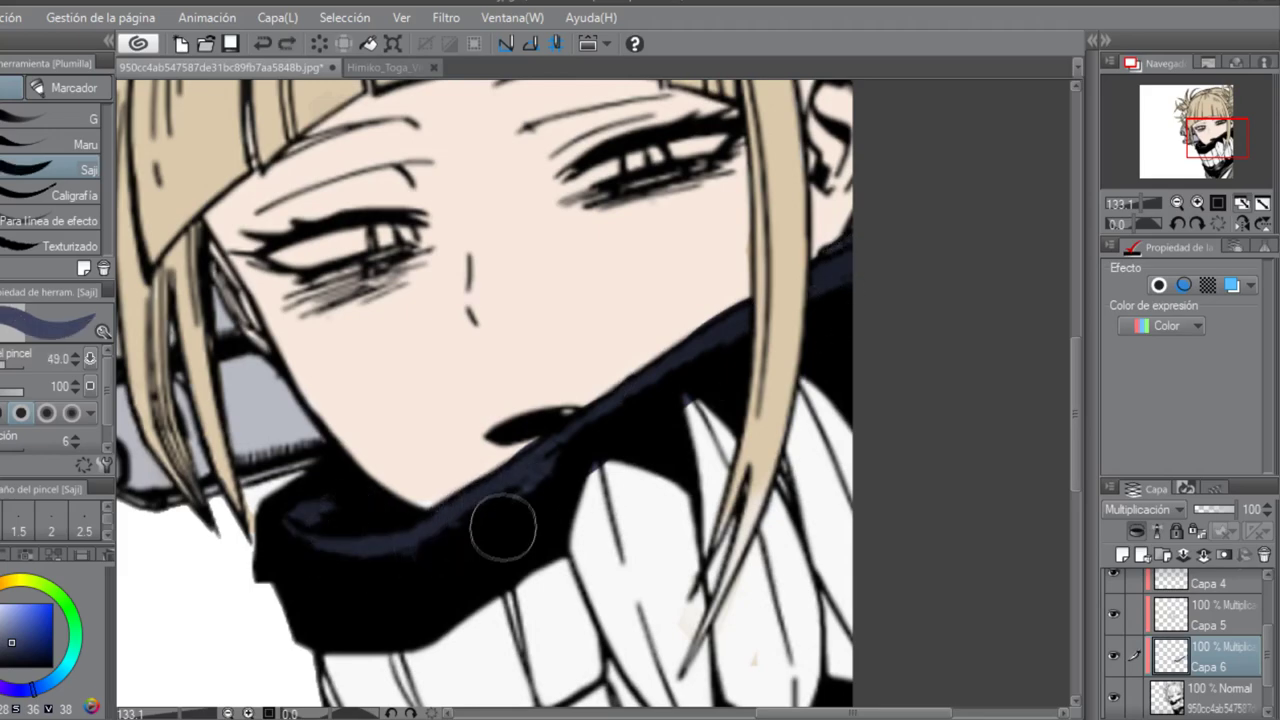
{"action": "key", "text": "e"}
Paint the scarf's lower band below the teeth dark navy on Capa 6 and clean the overflow off the teeth.
{"action": "scroll", "coordinate": [748, 319], "scroll_direction": "down", "scroll_amount": 7}
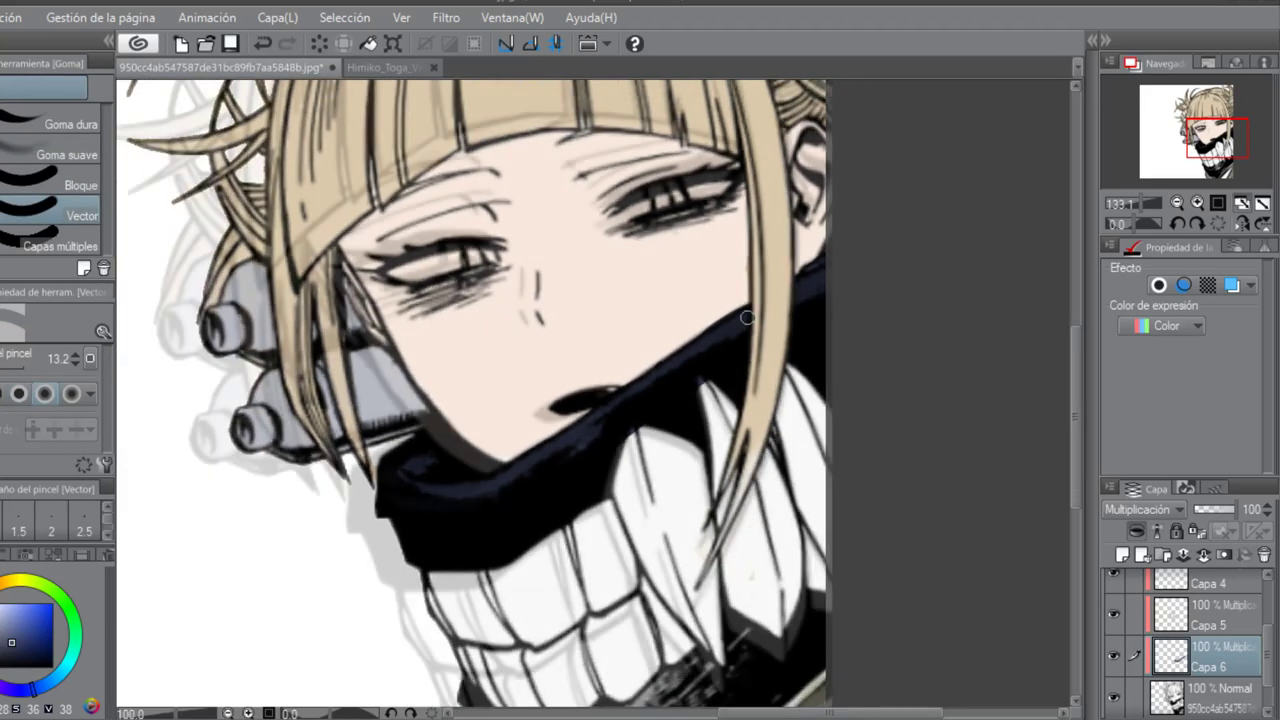
{"action": "scroll", "coordinate": [597, 615], "scroll_direction": "up", "scroll_amount": 4}
{"action": "key", "text": "p"}
{"action": "left_click_drag", "start_coordinate": [628, 519], "coordinate": [654, 481]}
{"action": "left_click_drag", "start_coordinate": [654, 481], "coordinate": [668, 481]}
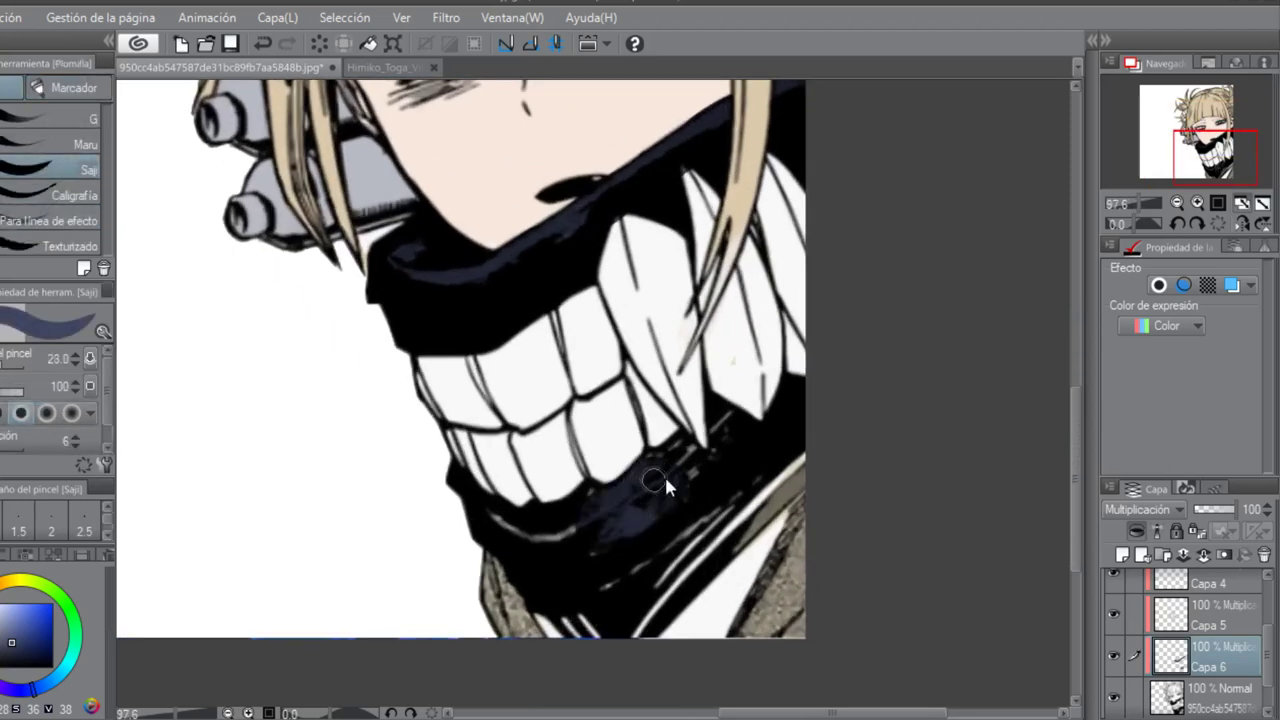
{"action": "key", "text": "e"}
{"action": "left_click_drag", "start_coordinate": [700, 424], "coordinate": [706, 446]}
{"action": "key", "text": "p"}
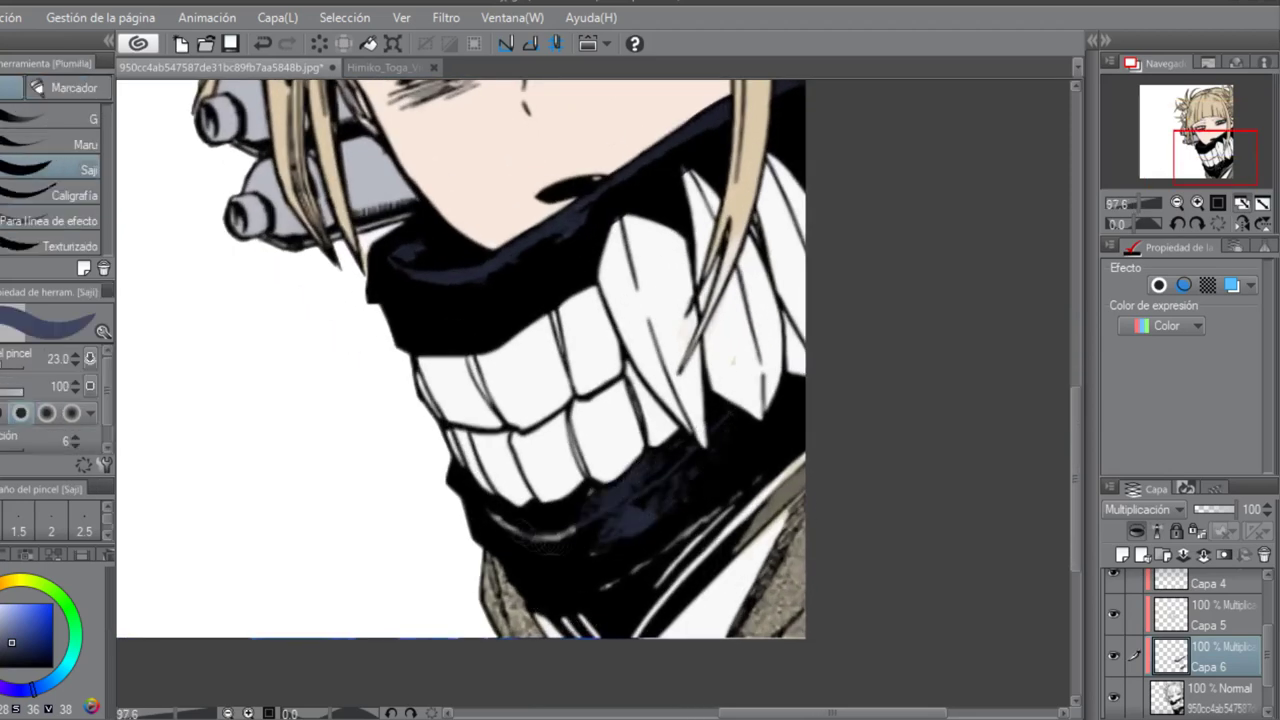
{"action": "left_click_drag", "start_coordinate": [494, 517], "coordinate": [576, 532]}
{"action": "mouse_move", "coordinate": [668, 547]}
{"action": "left_mouse_down"}
{"action": "mouse_move", "coordinate": [733, 494]}
{"action": "mouse_move", "coordinate": [715, 500]}
{"action": "left_mouse_up"}
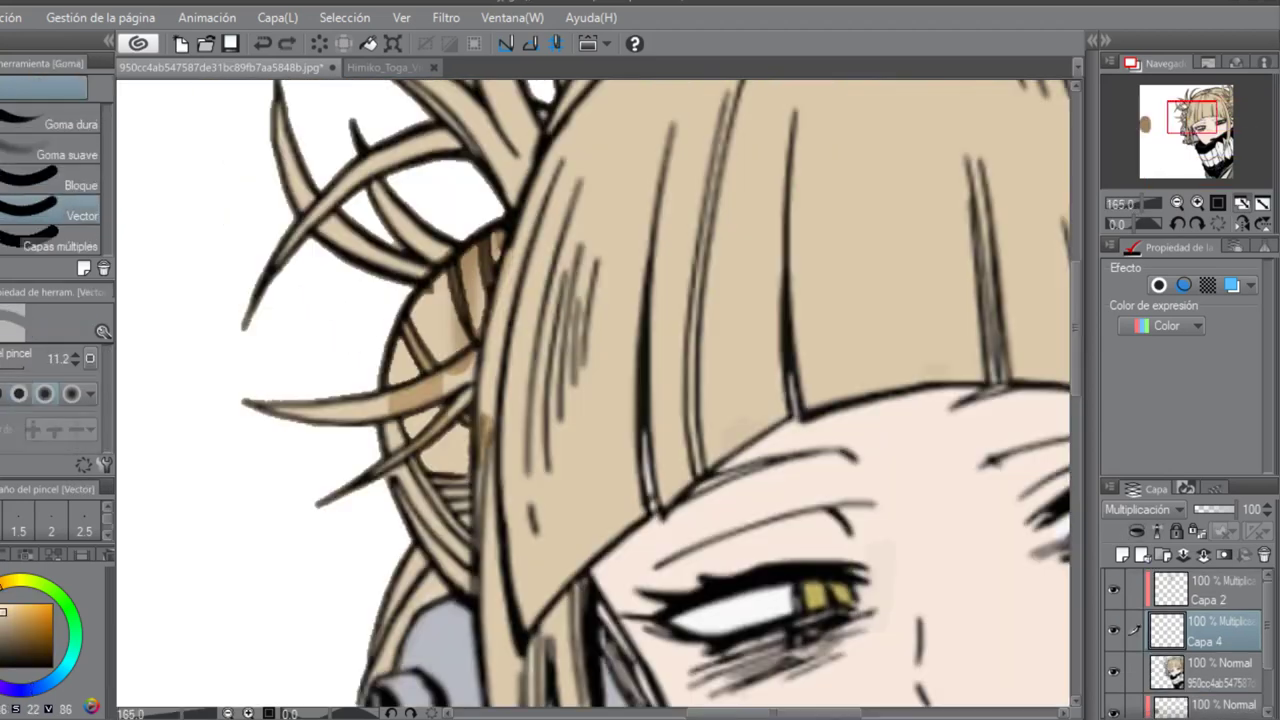
Clean up the hair colour in the gaps between the left bun's strands on Capa 4 with a smaller brush.
{"action": "key", "text": "bracketleft"}
{"action": "key", "text": "bracketleft"}
{"action": "key", "text": "bracketleft"}
{"action": "key", "text": "bracketleft"}
{"action": "key", "text": "bracketleft"}
{"action": "mouse_move", "coordinate": [420, 440]}
{"action": "left_mouse_down"}
{"action": "mouse_move", "coordinate": [450, 485]}
{"action": "mouse_move", "coordinate": [440, 465]}
{"action": "left_mouse_up"}
{"action": "mouse_move", "coordinate": [421, 316]}
{"action": "left_mouse_down"}
{"action": "mouse_move", "coordinate": [430, 270]}
{"action": "mouse_move", "coordinate": [445, 330]}
{"action": "mouse_move", "coordinate": [390, 360]}
{"action": "mouse_move", "coordinate": [465, 222]}
{"action": "left_mouse_up"}
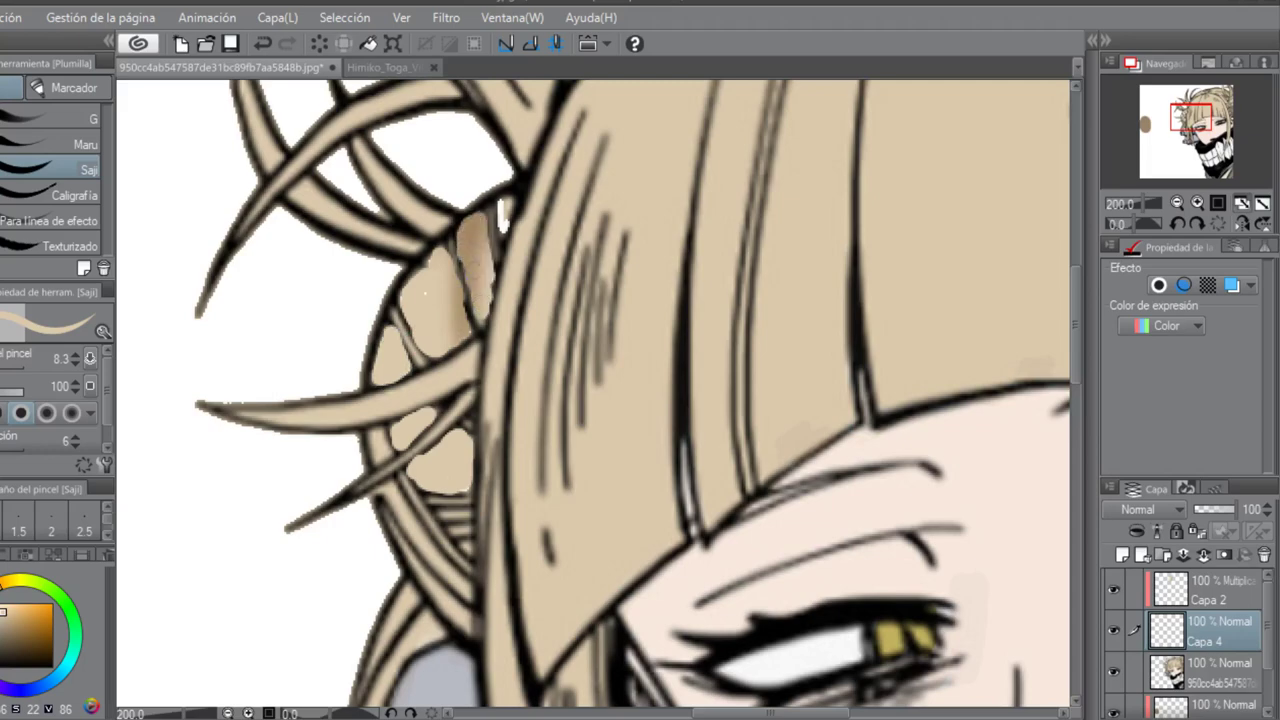
{"action": "left_click", "coordinate": [1205, 590]}
{"action": "key", "text": "e"}
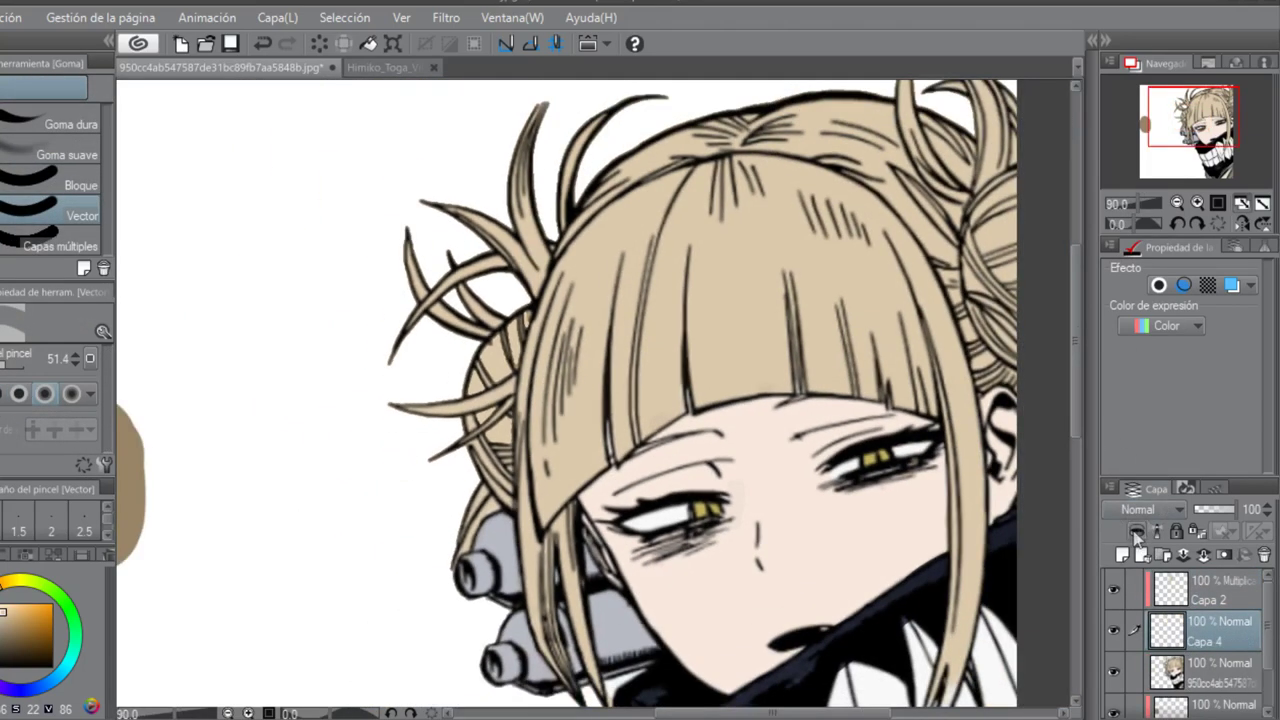
Try setting Capa 4 to Multiply, colouring the left bun and merging the layer into the line art.
{"action": "left_click", "coordinate": [1178, 510]}
{"action": "key", "text": "p"}
{"action": "left_click_drag", "start_coordinate": [488, 385], "coordinate": [532, 345]}
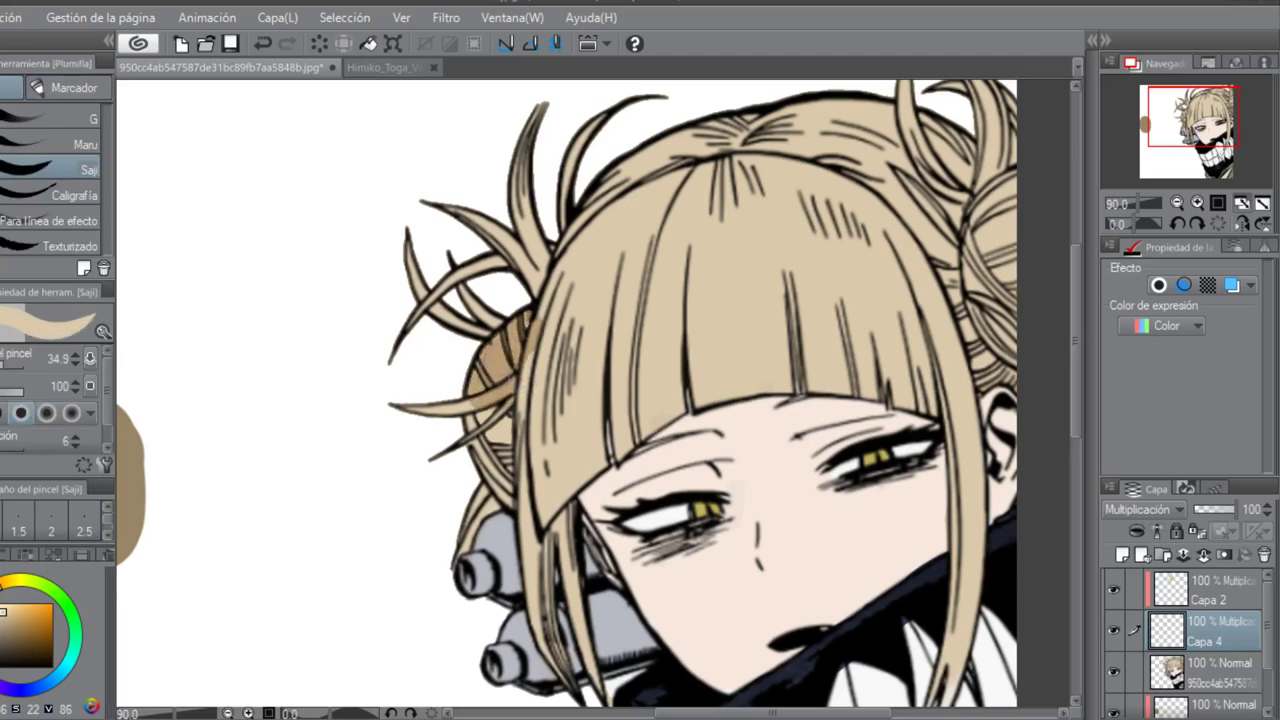
{"action": "left_click", "coordinate": [1184, 600]}
{"action": "key", "text": "ctrl+e"}
{"action": "key", "text": "e"}
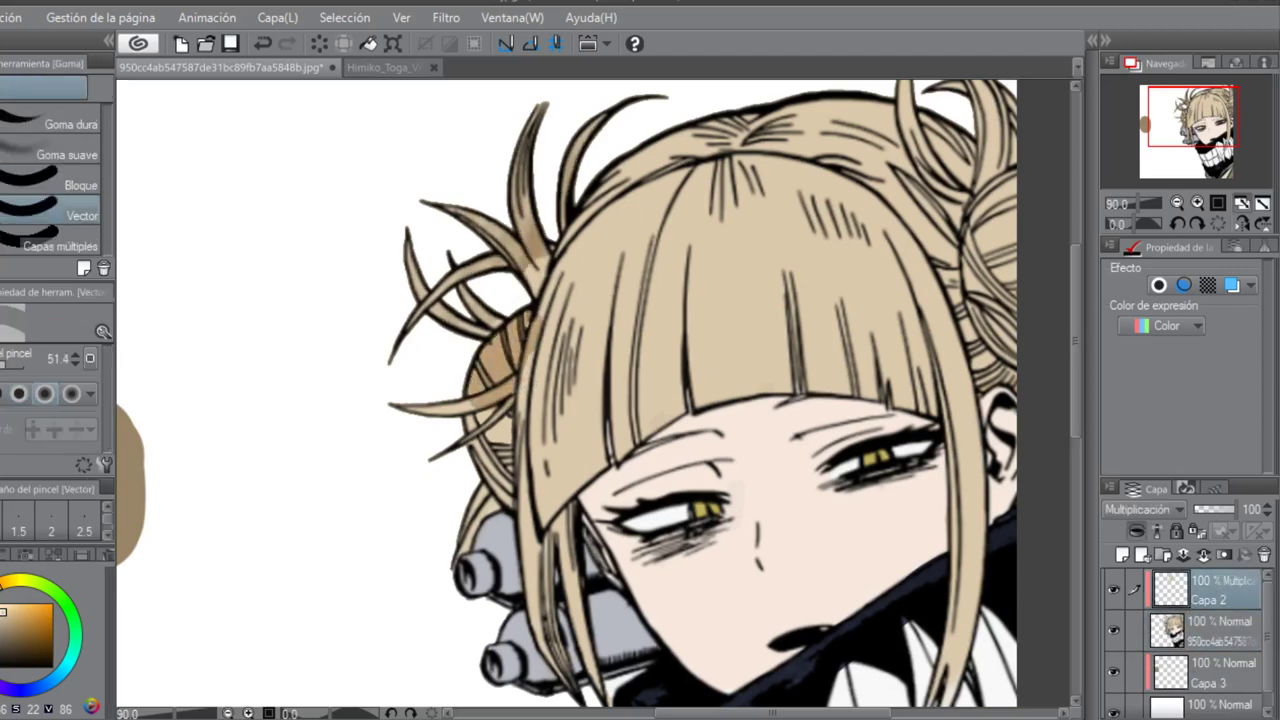
{"action": "key", "text": "ctrl+z"}
{"action": "key", "text": "ctrl+z"}
{"action": "key", "text": "ctrl+z"}
{"action": "key", "text": "ctrl+z"}
Merge Capa 4 into the line-art layer and prepare the Watercolour brush with a sampled brown on Capa 2.
{"action": "key", "text": "ctrl+e"}
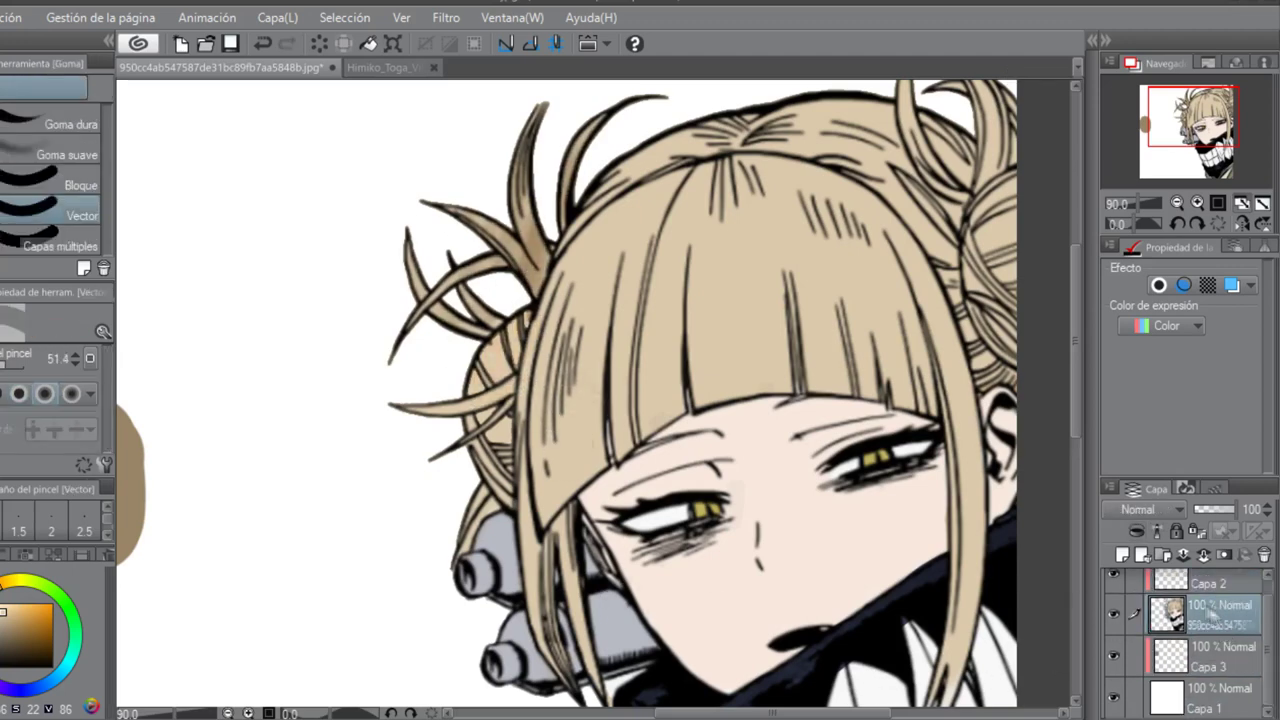
{"action": "left_click", "coordinate": [1209, 586]}
{"action": "key", "text": "ctrl+minus"}
{"action": "key", "text": "ctrl+minus"}
{"action": "key", "text": "b"}
{"action": "left_click", "coordinate": [558, 281], "text": "alt"}
Try shading the left bun and its loose strands in brown watercolour.
{"action": "left_click_drag", "start_coordinate": [492, 280], "coordinate": [525, 280]}
{"action": "mouse_move", "coordinate": [508, 237]}
{"action": "left_mouse_down"}
{"action": "mouse_move", "coordinate": [483, 355]}
{"action": "mouse_move", "coordinate": [516, 405]}
{"action": "mouse_move", "coordinate": [534, 328]}
{"action": "left_mouse_up"}
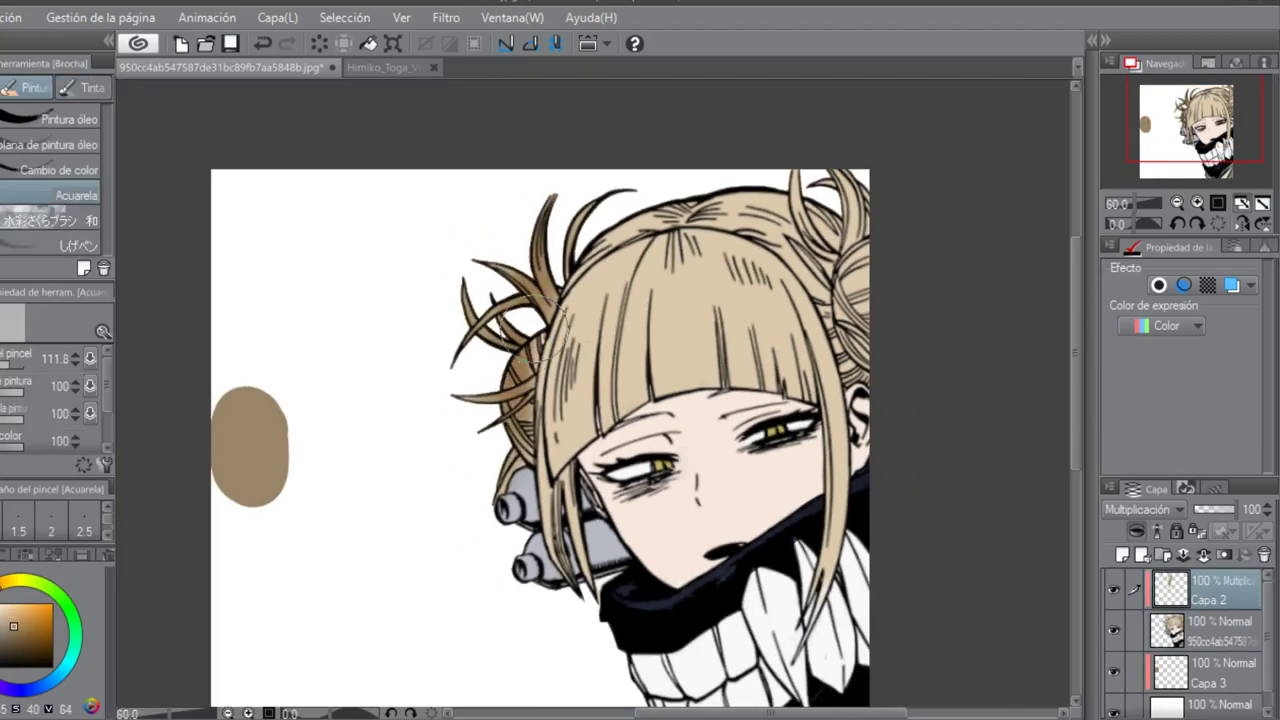
{"action": "key", "text": "e"}
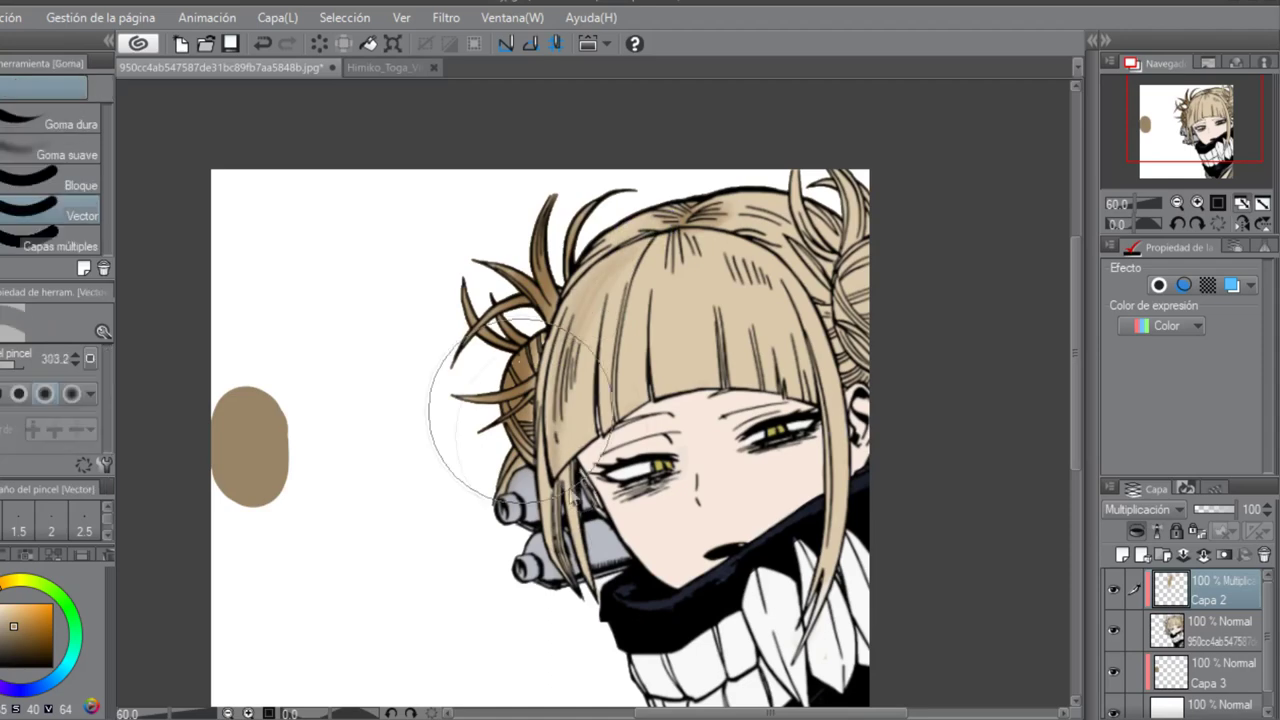
{"action": "left_click_drag", "start_coordinate": [521, 411], "coordinate": [641, 297]}
Shade the crown, the left part of the fringe and the side locks in brown watercolour, erasing the excess.
{"action": "key", "text": "b"}
{"action": "left_click_drag", "start_coordinate": [651, 214], "coordinate": [621, 240]}
{"action": "mouse_move", "coordinate": [724, 216]}
{"action": "left_mouse_down"}
{"action": "mouse_move", "coordinate": [785, 240]}
{"action": "mouse_move", "coordinate": [709, 228]}
{"action": "mouse_move", "coordinate": [618, 475]}
{"action": "left_mouse_up"}
{"action": "left_click_drag", "start_coordinate": [625, 240], "coordinate": [627, 445]}
{"action": "left_click_drag", "start_coordinate": [545, 428], "coordinate": [562, 576]}
{"action": "mouse_move", "coordinate": [570, 474]}
{"action": "left_mouse_down"}
{"action": "mouse_move", "coordinate": [578, 572]}
{"action": "mouse_move", "coordinate": [604, 264]}
{"action": "left_mouse_up"}
{"action": "left_click_drag", "start_coordinate": [628, 250], "coordinate": [558, 332]}
{"action": "key", "text": "e"}
{"action": "left_click_drag", "start_coordinate": [638, 432], "coordinate": [604, 452]}
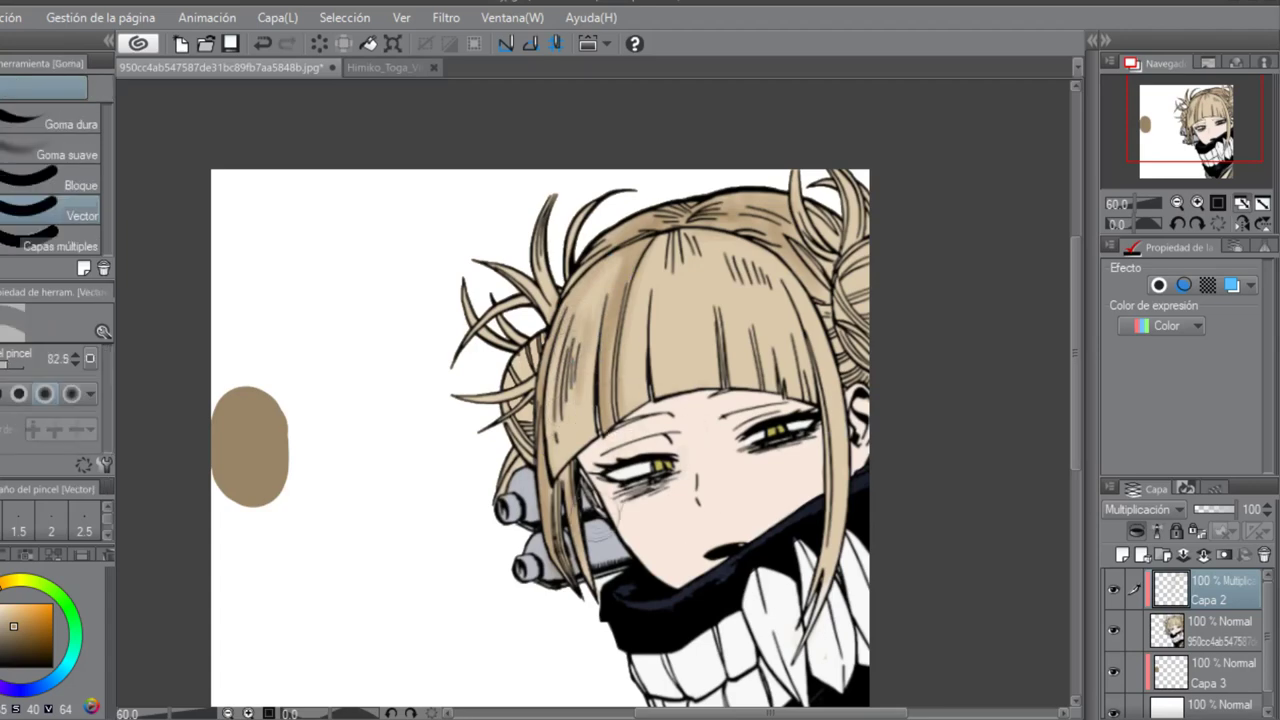
Shade the right part of the fringe and the right side lock in brown watercolour on Capa 2.
{"action": "key", "text": "b"}
{"action": "left_click", "coordinate": [726, 262]}
{"action": "key", "text": "ctrl+z"}
{"action": "key", "text": "]"}
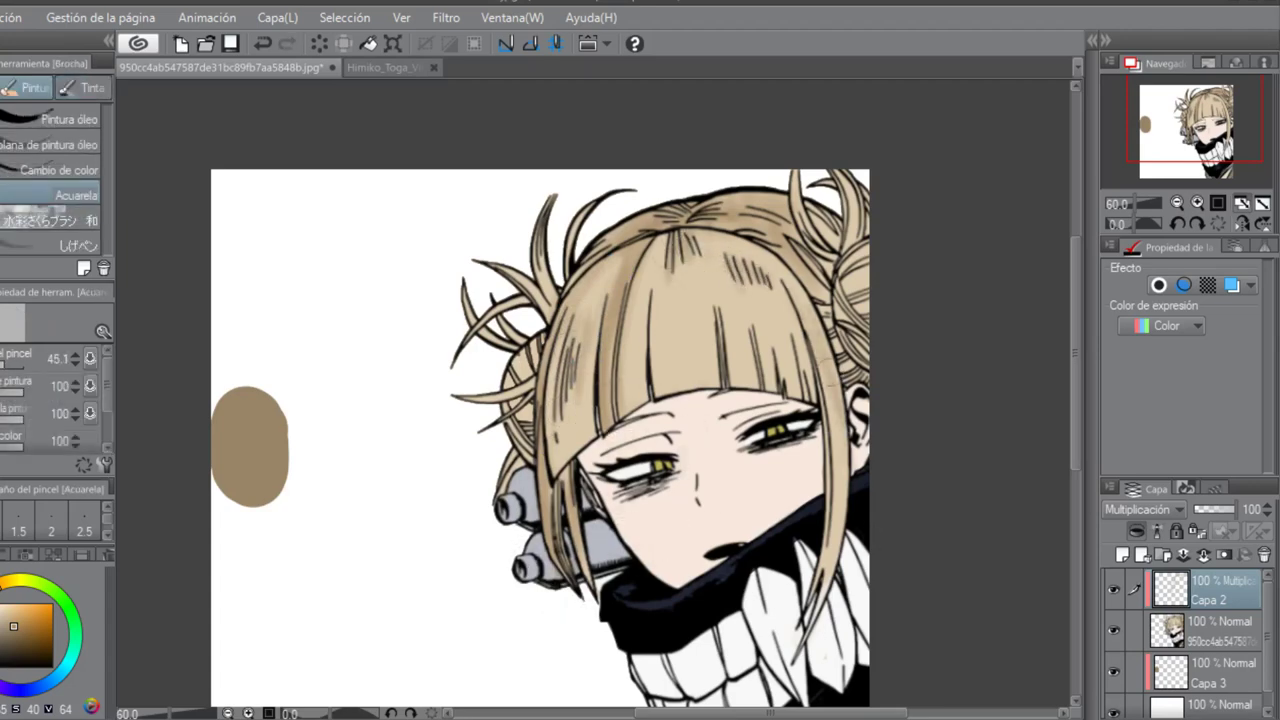
{"action": "key", "text": "e"}
{"action": "key", "text": "b"}
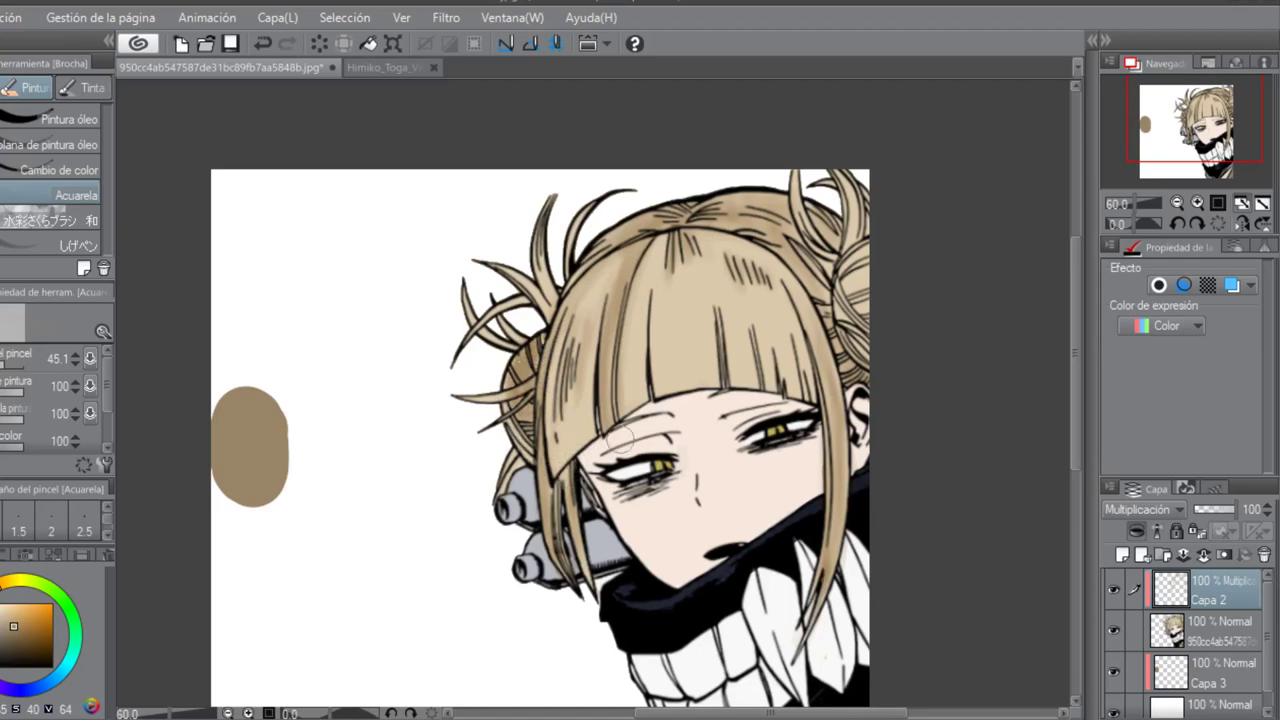
Touch up the flat hair colour with a sampled blond on the line-art layer, and return to Capa 2.
{"action": "left_click", "coordinate": [1190, 620]}
{"action": "left_click", "coordinate": [708, 317], "text": "alt"}
{"action": "key", "text": "p"}
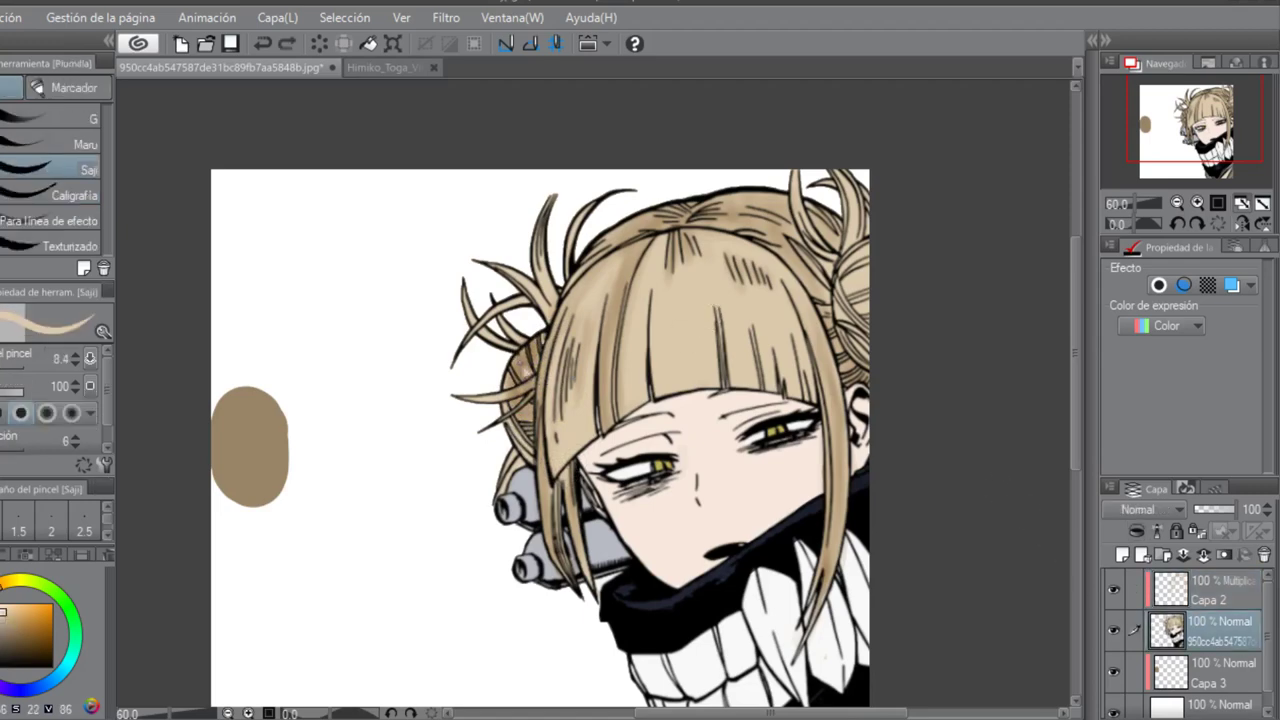
{"action": "key", "text": "b"}
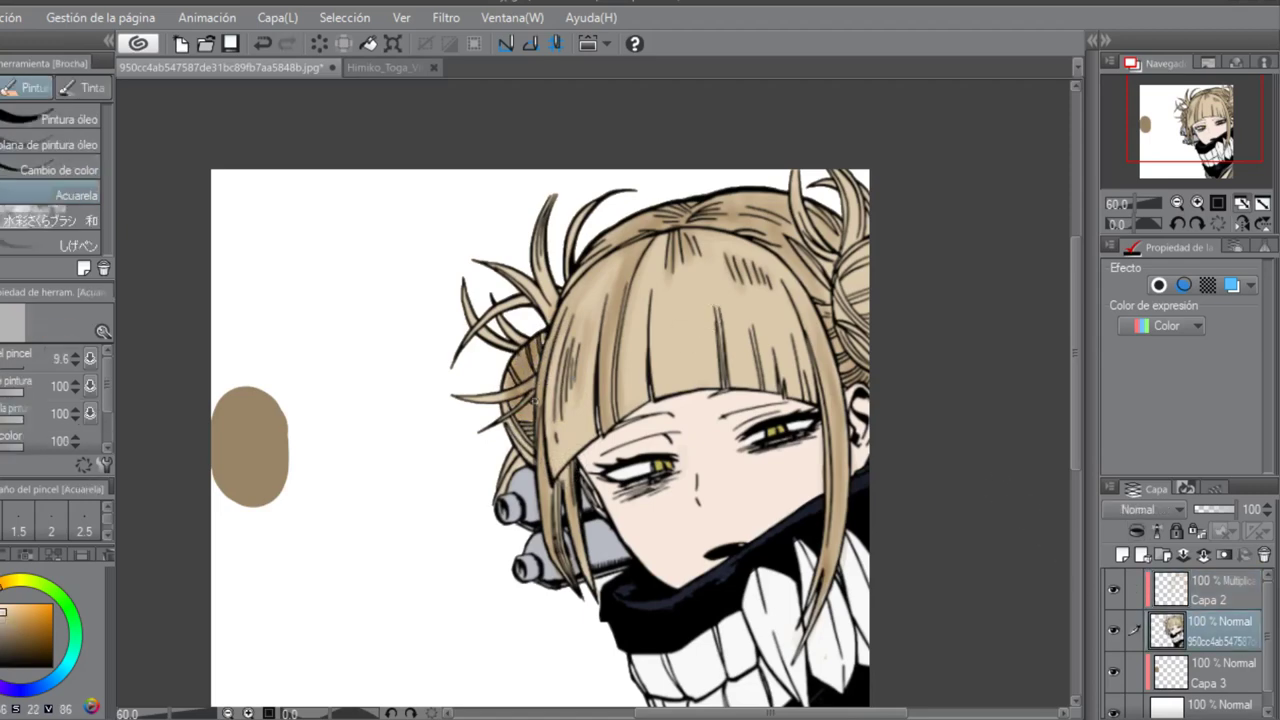
{"action": "key", "text": "p"}
{"action": "left_click", "coordinate": [1190, 592]}
{"action": "key", "text": "b"}
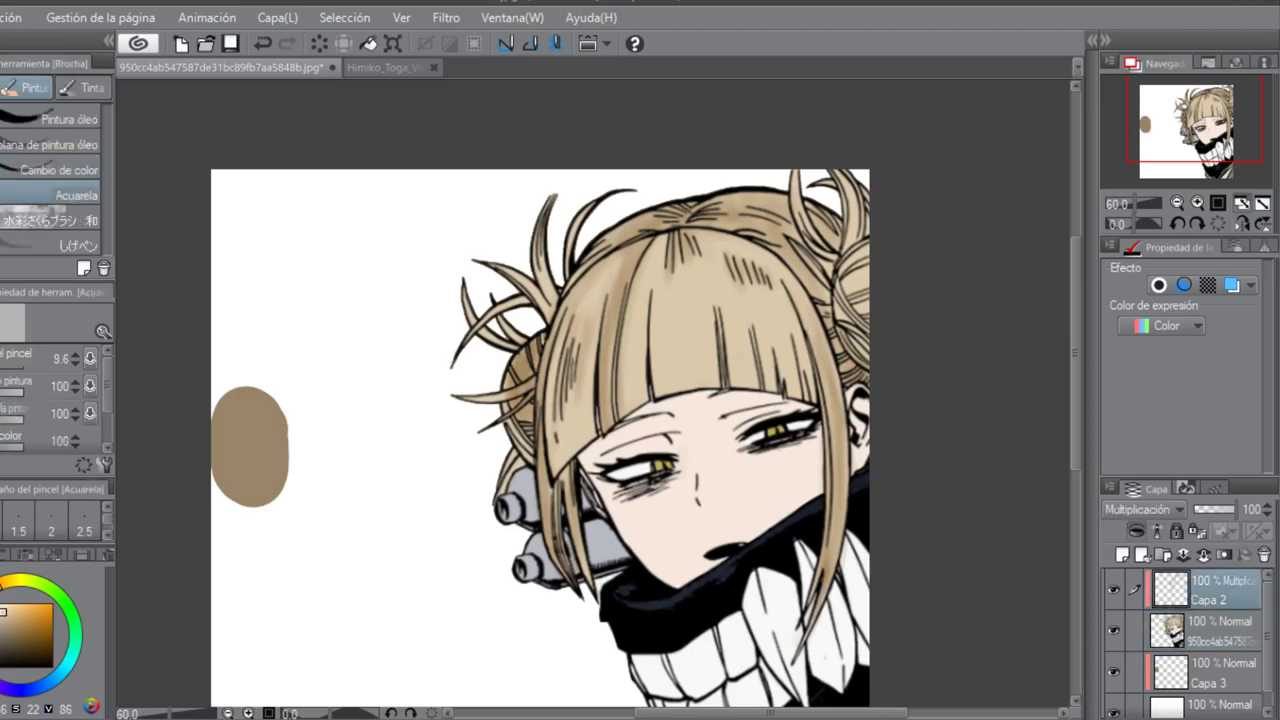
Shade the fringe strands with vertical brown watercolour strokes from the crown to the tips, erasing the excess.
{"action": "left_click_drag", "start_coordinate": [622, 273], "coordinate": [674, 395]}
{"action": "left_click_drag", "start_coordinate": [719, 306], "coordinate": [712, 410]}
{"action": "left_click_drag", "start_coordinate": [752, 320], "coordinate": [746, 410]}
{"action": "left_click_drag", "start_coordinate": [786, 354], "coordinate": [782, 396]}
{"action": "left_click_drag", "start_coordinate": [686, 300], "coordinate": [684, 394]}
{"action": "left_click_drag", "start_coordinate": [642, 300], "coordinate": [638, 413]}
{"action": "scroll", "coordinate": [691, 240], "scroll_direction": "down", "scroll_amount": 1}
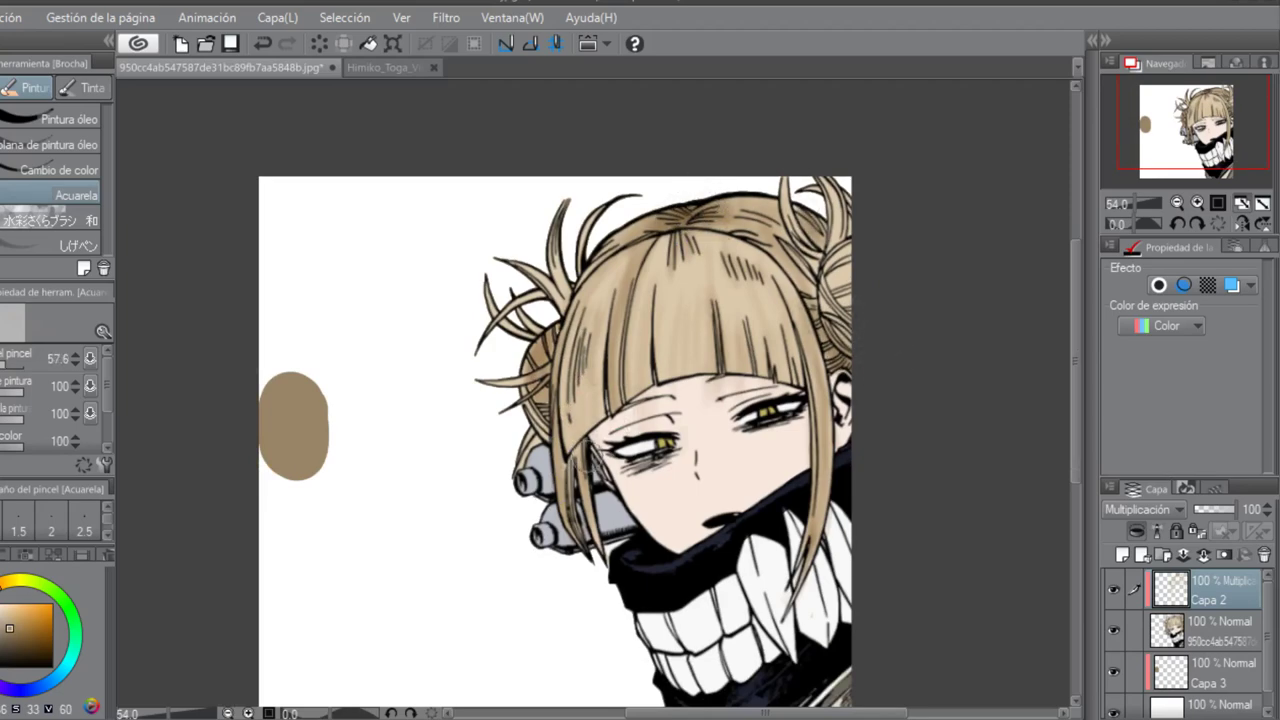
{"action": "key", "text": "e"}
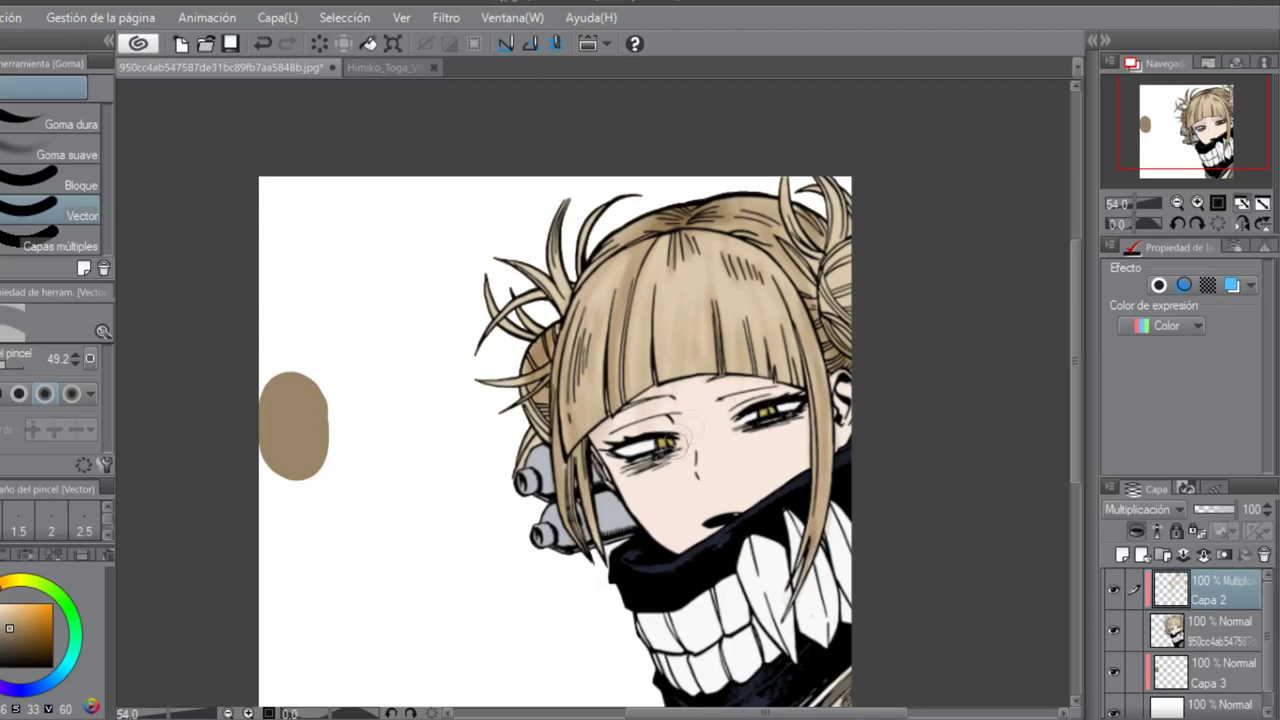
{"action": "scroll", "coordinate": [787, 428], "scroll_direction": "up", "scroll_amount": 3}
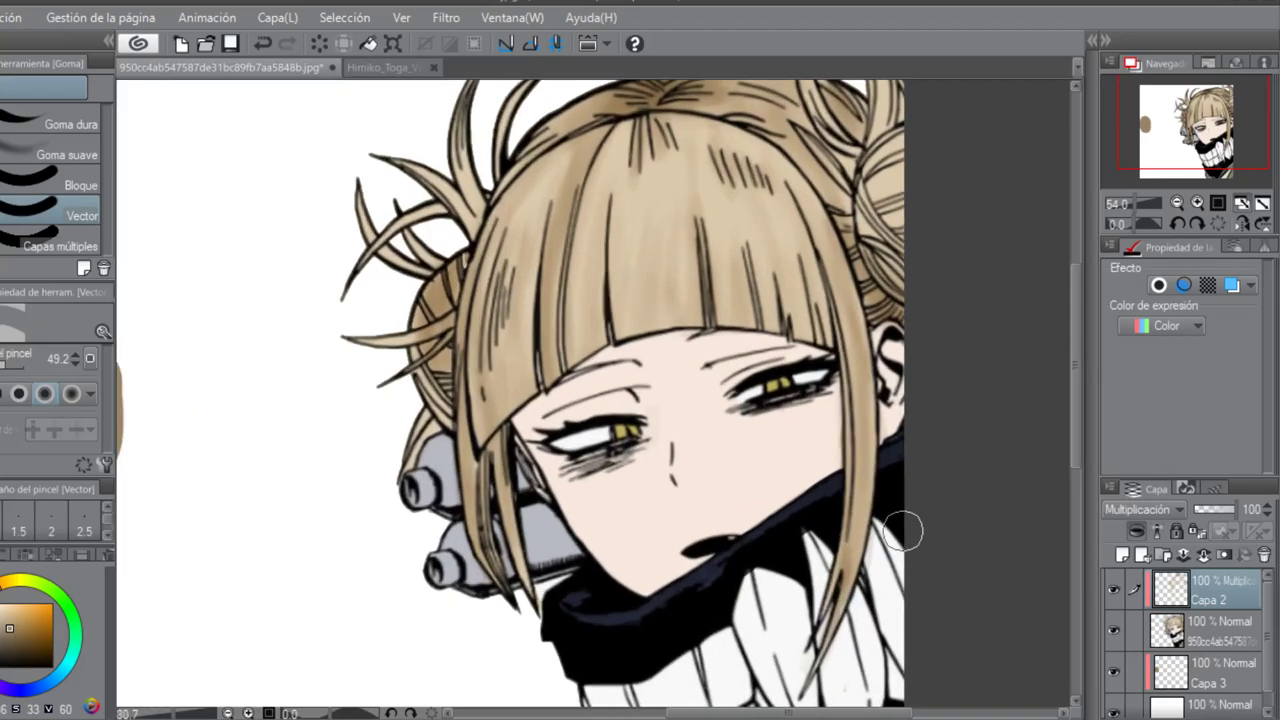
Add a Multiply layer Capa 4 and erase the brown overspill beside the right side lock on Capa 2.
{"action": "key", "text": "ctrl+shift+n"}
{"action": "scroll", "coordinate": [912, 389], "scroll_direction": "up", "scroll_amount": 1}
{"action": "left_click", "coordinate": [1208, 636]}
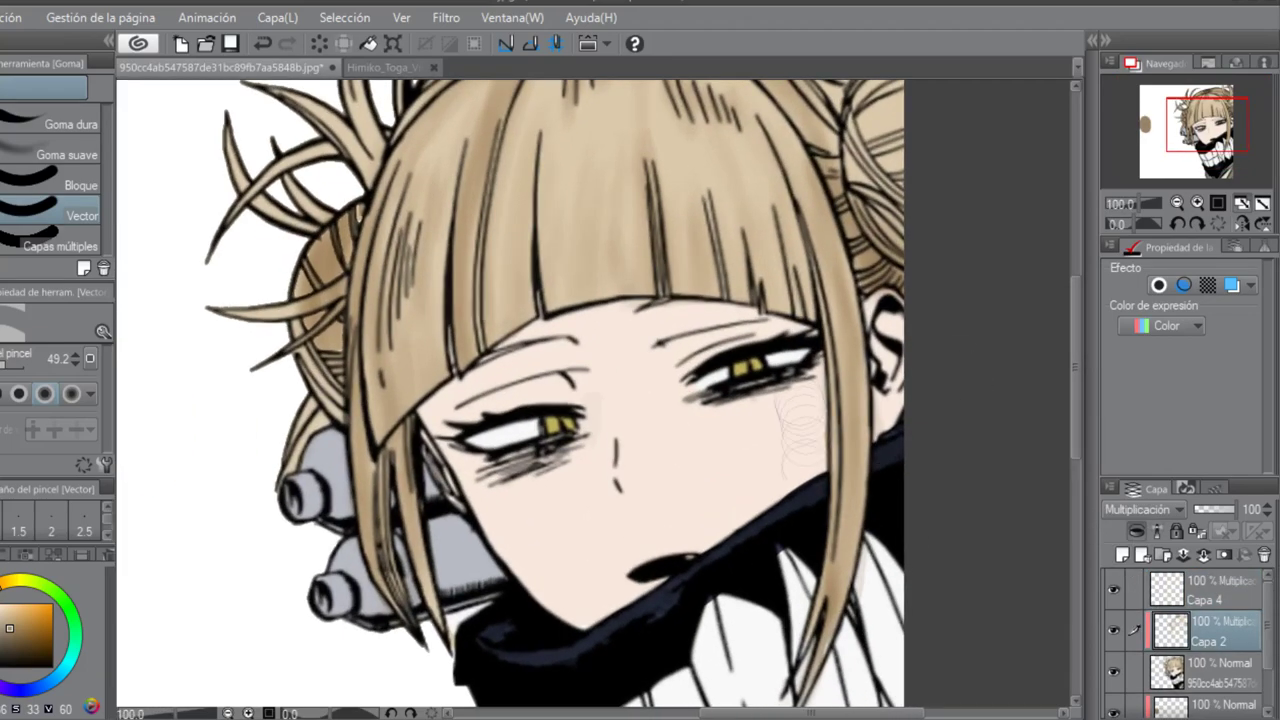
{"action": "left_click_drag", "start_coordinate": [786, 437], "coordinate": [778, 438]}
{"action": "key", "text": "alt+bracketleft"}
{"action": "scroll", "coordinate": [980, 480], "scroll_direction": "up", "scroll_amount": 2}
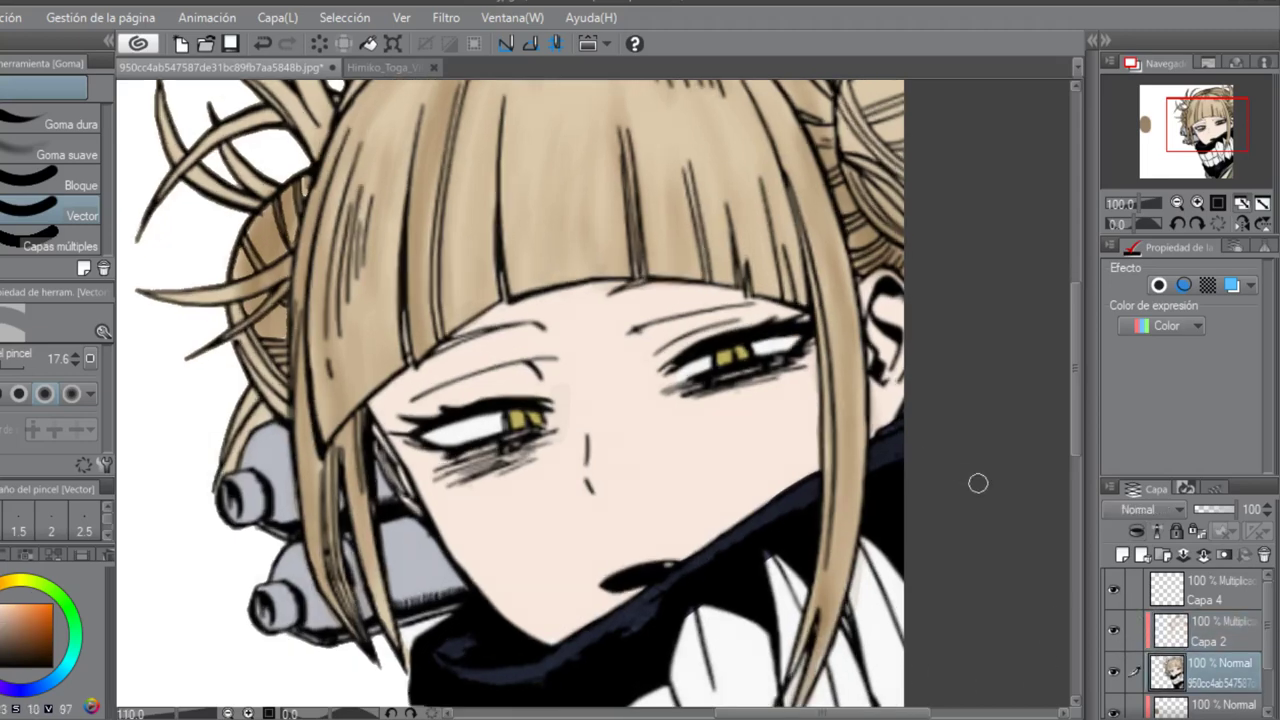
Shade the left jaw, the forehead under the fringe and the right cheek in peach watercolour on Capa 4.
{"action": "key", "text": "b"}
{"action": "left_click", "coordinate": [1200, 590]}
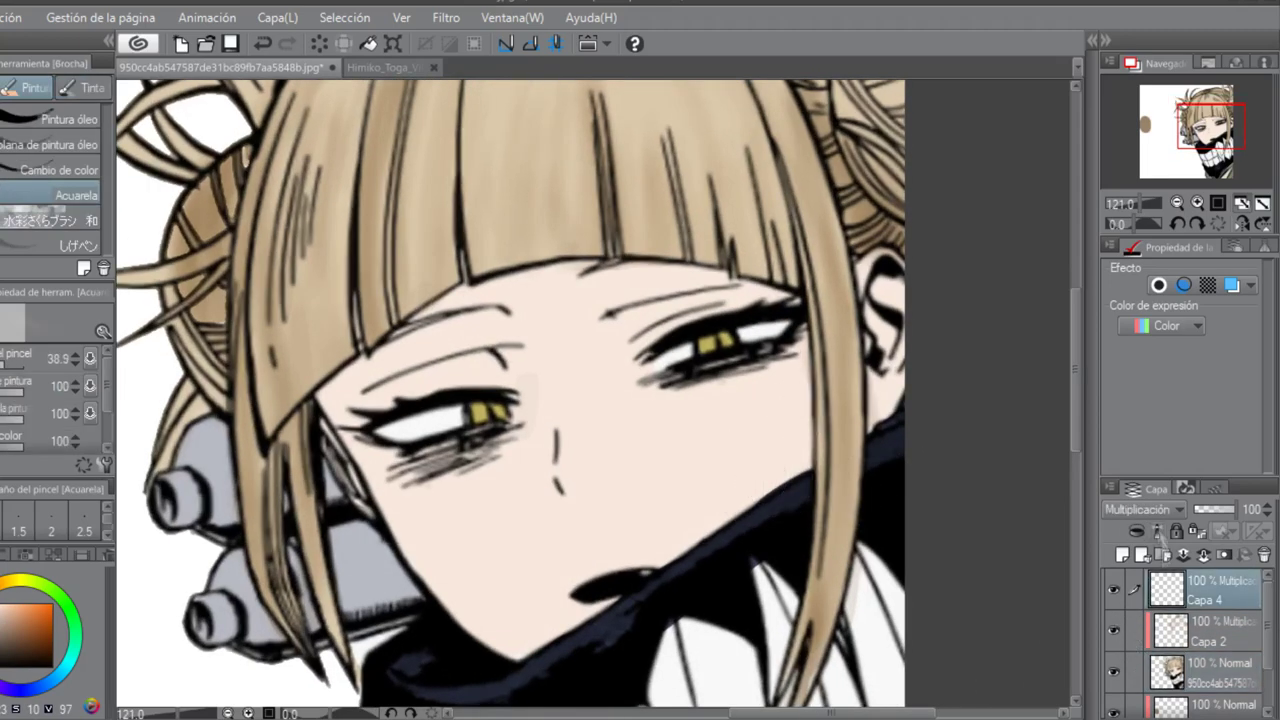
{"action": "left_click_drag", "start_coordinate": [556, 495], "coordinate": [597, 518]}
{"action": "mouse_move", "coordinate": [374, 482]}
{"action": "left_mouse_down"}
{"action": "mouse_move", "coordinate": [453, 590]}
{"action": "mouse_move", "coordinate": [495, 619]}
{"action": "left_mouse_up"}
{"action": "left_click_drag", "start_coordinate": [329, 375], "coordinate": [557, 295]}
{"action": "left_click_drag", "start_coordinate": [384, 370], "coordinate": [368, 378]}
{"action": "key", "text": "ctrl+z"}
{"action": "mouse_move", "coordinate": [438, 291]}
{"action": "left_mouse_down"}
{"action": "mouse_move", "coordinate": [583, 281]}
{"action": "mouse_move", "coordinate": [733, 295]}
{"action": "left_mouse_up"}
{"action": "left_click_drag", "start_coordinate": [795, 400], "coordinate": [764, 474]}
{"action": "left_click_drag", "start_coordinate": [674, 497], "coordinate": [708, 510]}
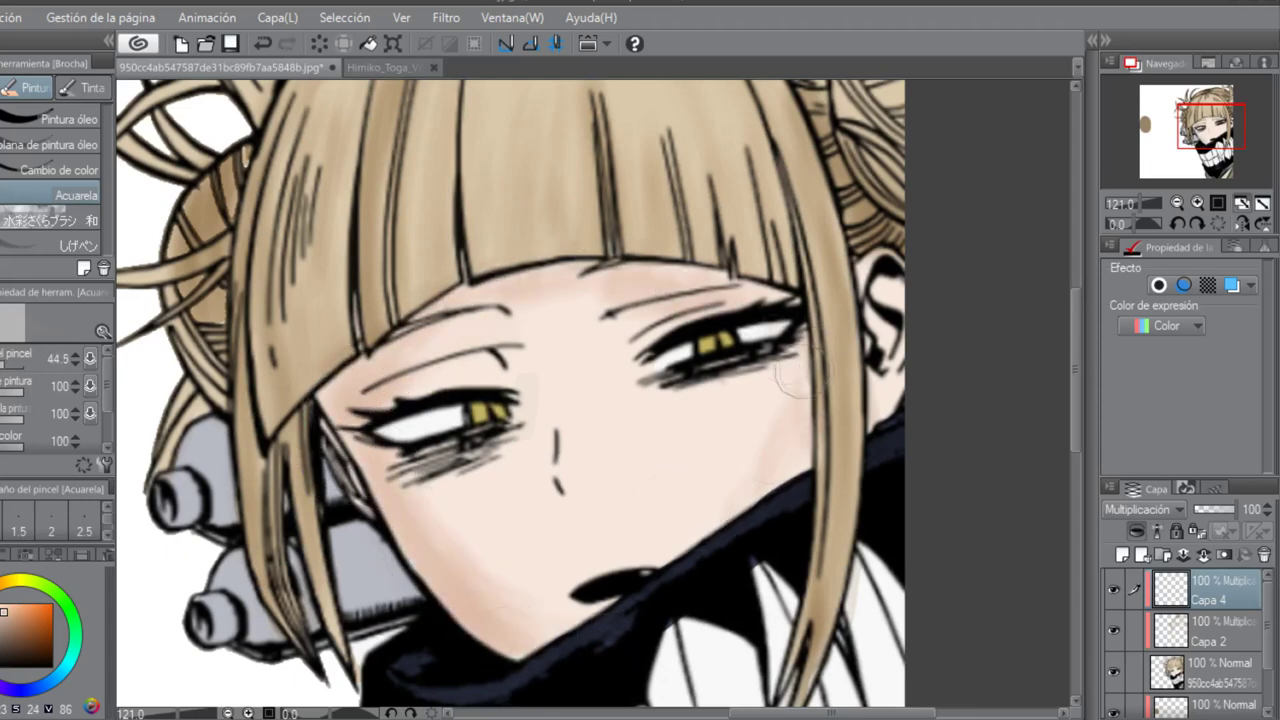
Refine the skin shading on the cheek and ear, and set Capa 4's opacity to 86%.
{"action": "key", "text": "e"}
{"action": "key", "text": "b"}
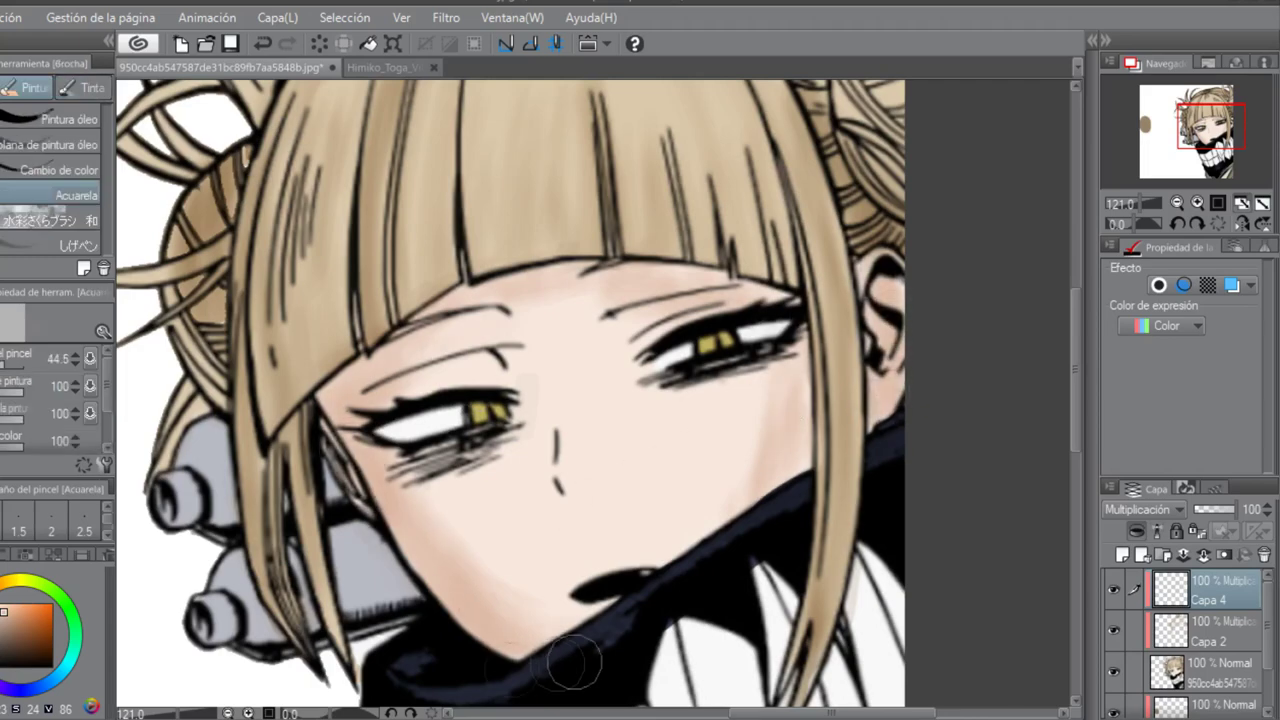
{"action": "scroll", "coordinate": [820, 201], "scroll_direction": "down", "scroll_amount": 1}
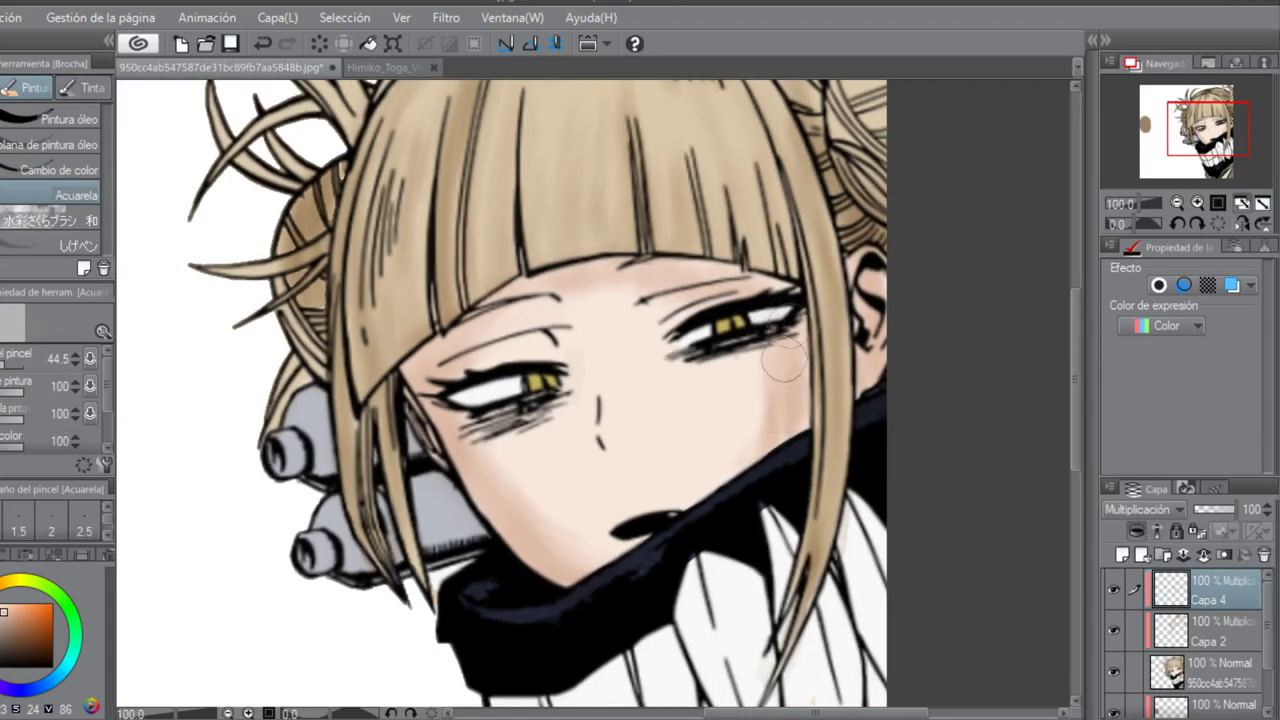
{"action": "key", "text": "e"}
{"action": "key", "text": "b"}
{"action": "left_click_drag", "start_coordinate": [1236, 510], "coordinate": [1228, 514]}
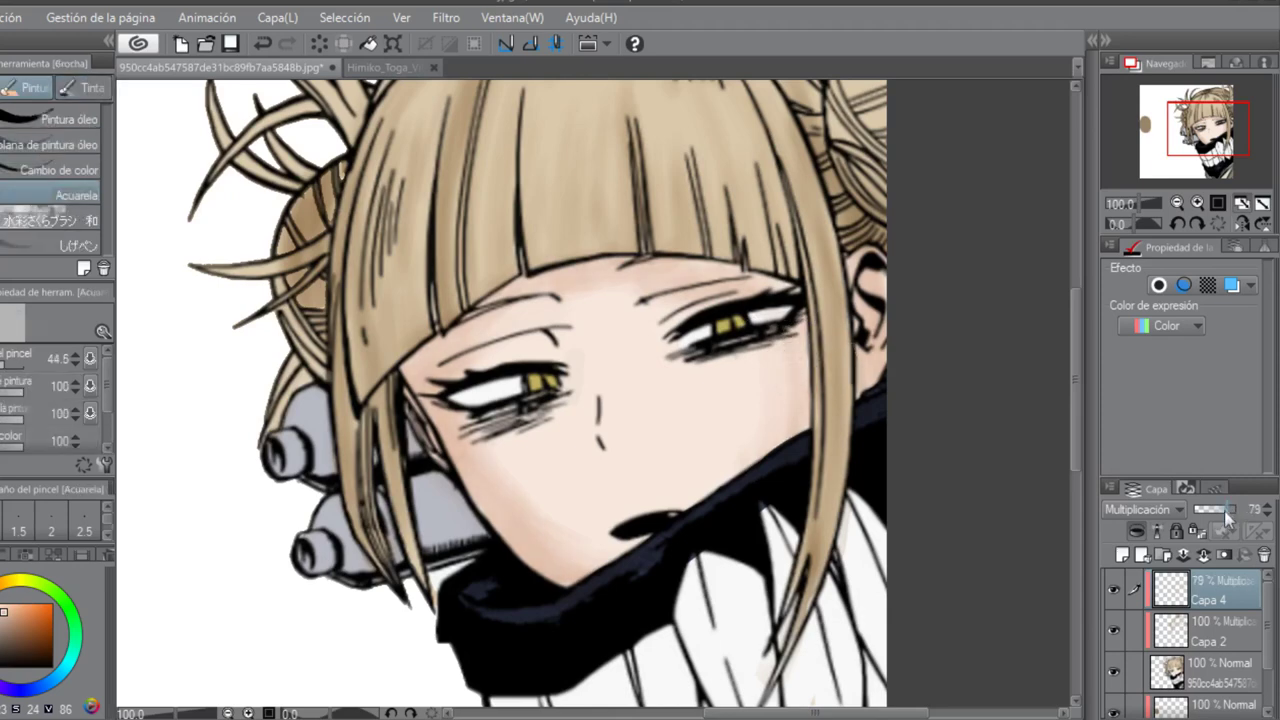
{"action": "key", "text": "e"}
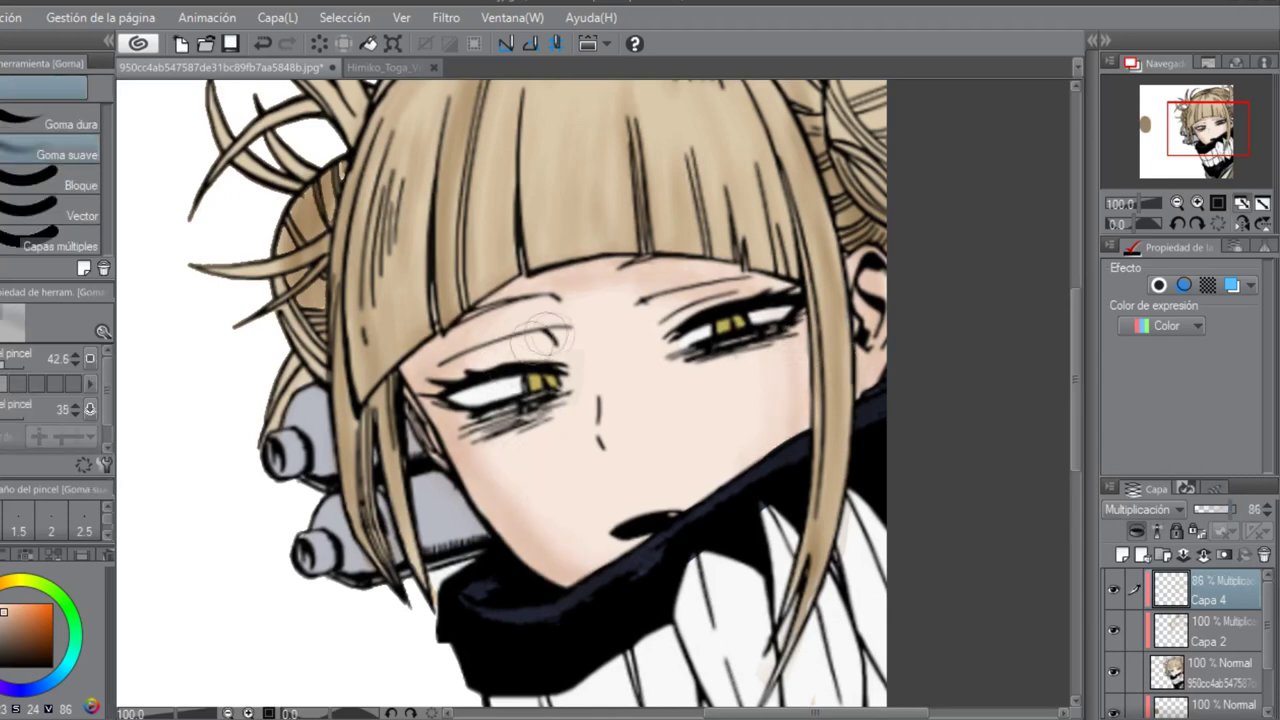
Add a Multiply layer Capa 5 and paint thin reddish shadows along the jaw, under the fringe and beside the right cheek.
{"action": "left_click", "coordinate": [1123, 555]}
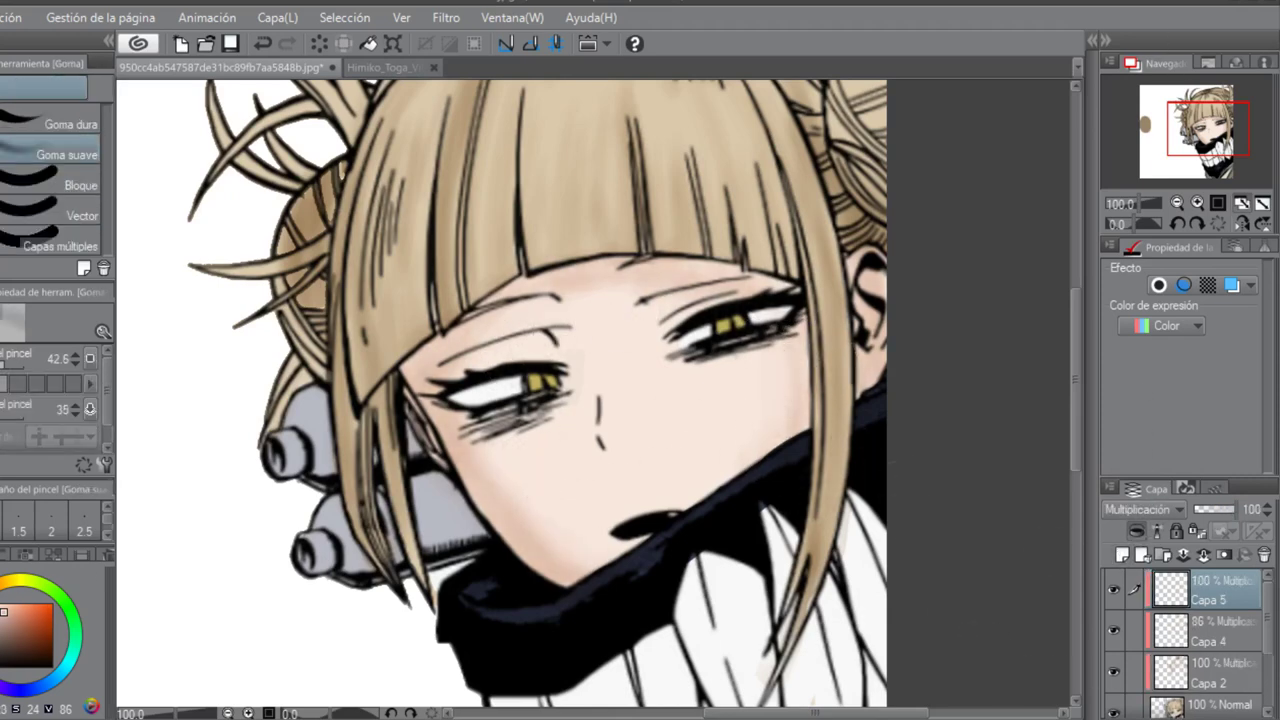
{"action": "key", "text": "b"}
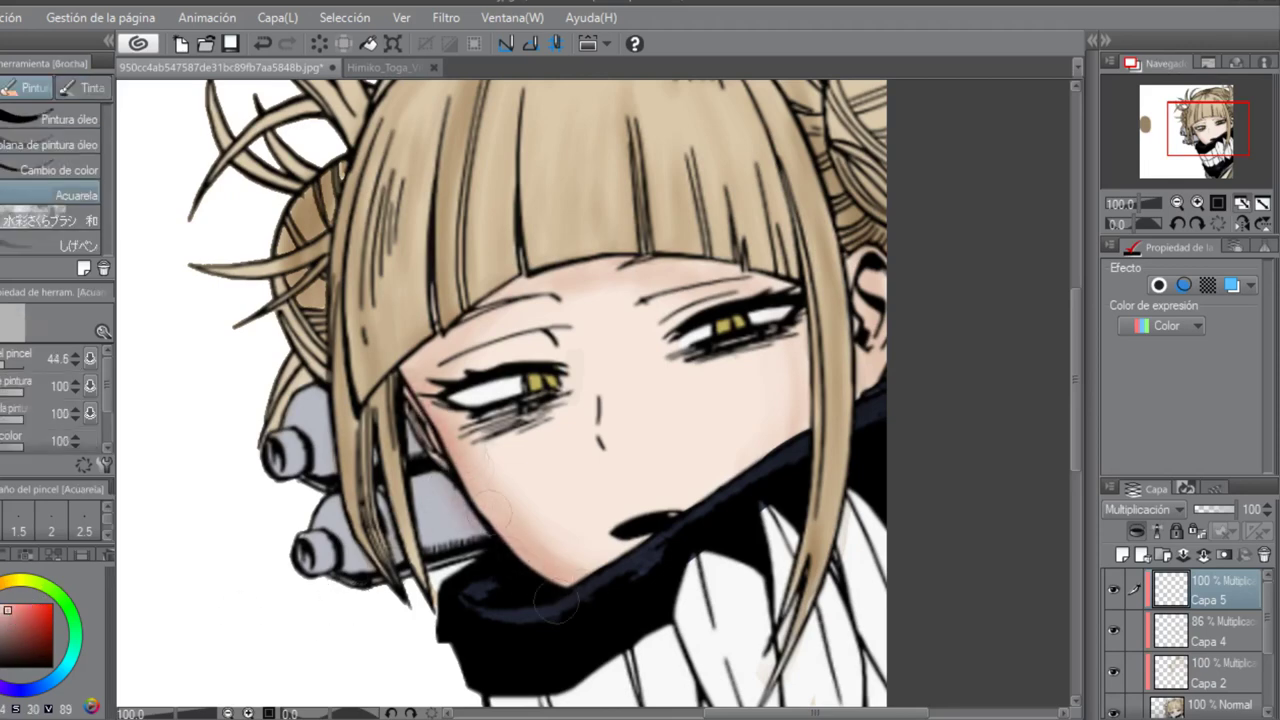
{"action": "key", "text": "ctrl+z"}
{"action": "key", "text": "bracketleft"}
{"action": "key", "text": "bracketleft"}
{"action": "key", "text": "ctrl+z"}
{"action": "mouse_move", "coordinate": [412, 366]}
{"action": "left_mouse_down"}
{"action": "mouse_move", "coordinate": [549, 279]}
{"action": "mouse_move", "coordinate": [708, 270]}
{"action": "left_mouse_up"}
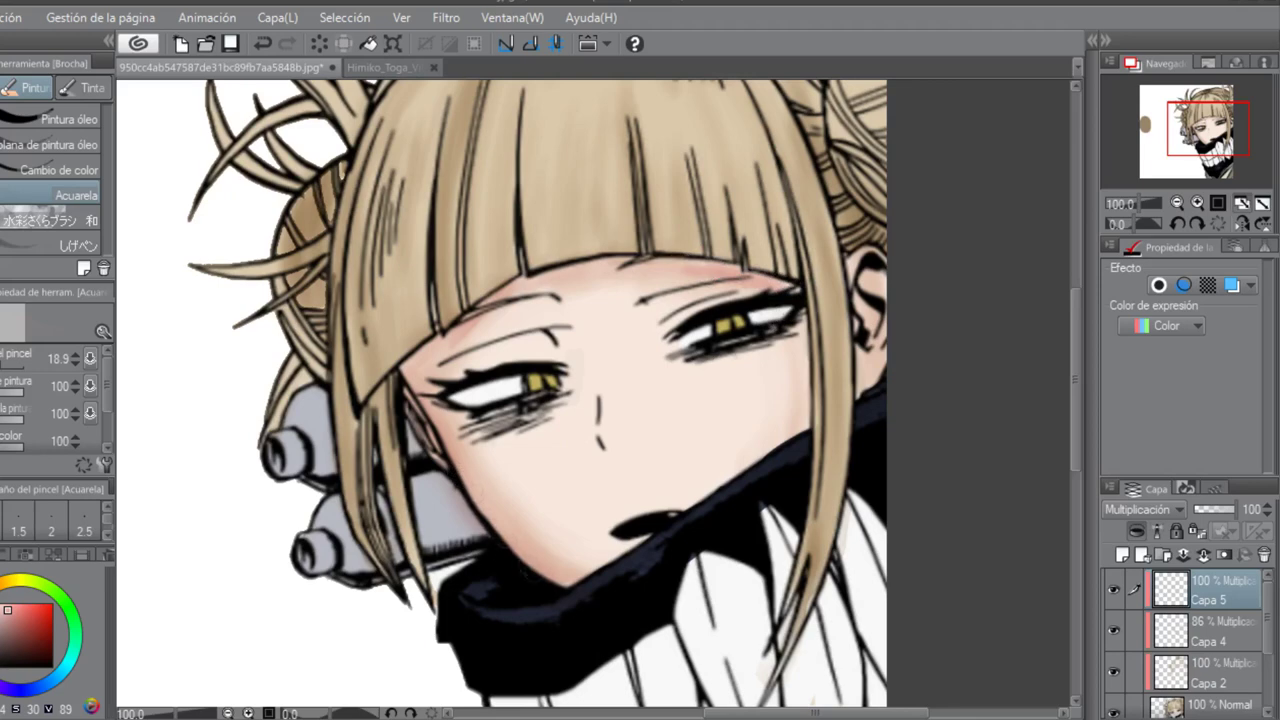
{"action": "left_click_drag", "start_coordinate": [780, 306], "coordinate": [808, 425]}
Shade the ear and neck in red with a larger watercolour brush, and set Capa 5's opacity to 74%.
{"action": "key", "text": "e"}
{"action": "key", "text": "b"}
{"action": "key", "text": "bracketright"}
{"action": "key", "text": "bracketright"}
{"action": "key", "text": "bracketright"}
{"action": "key", "text": "bracketright"}
{"action": "key", "text": "bracketright"}
{"action": "mouse_move", "coordinate": [886, 375]}
{"action": "left_mouse_down"}
{"action": "mouse_move", "coordinate": [893, 298]}
{"action": "mouse_move", "coordinate": [878, 385]}
{"action": "left_mouse_up"}
{"action": "left_click_drag", "start_coordinate": [1236, 509], "coordinate": [1226, 509]}
{"action": "key", "text": "e"}
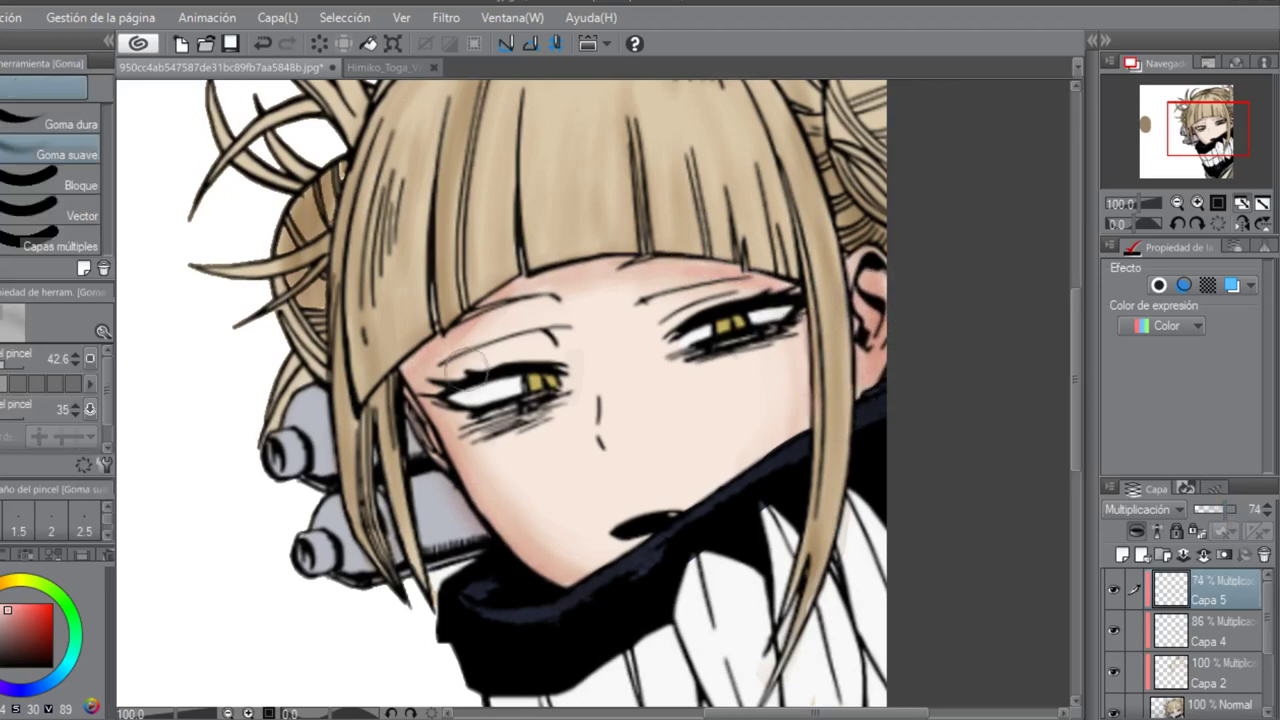
Soften the reddish face shading with the soft eraser, and set Capa 4's opacity to 71%.
{"action": "key", "text": "b"}
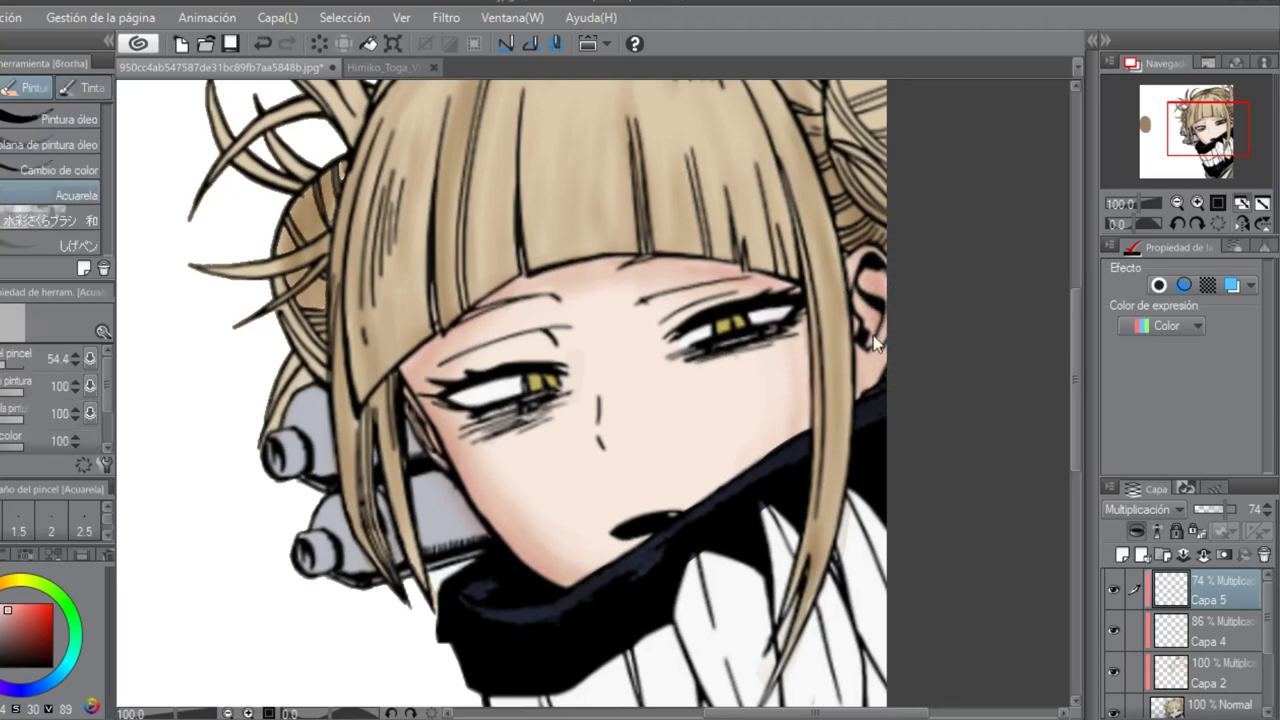
{"action": "key", "text": "e"}
{"action": "scroll", "coordinate": [602, 548], "scroll_direction": "down", "scroll_amount": 6}
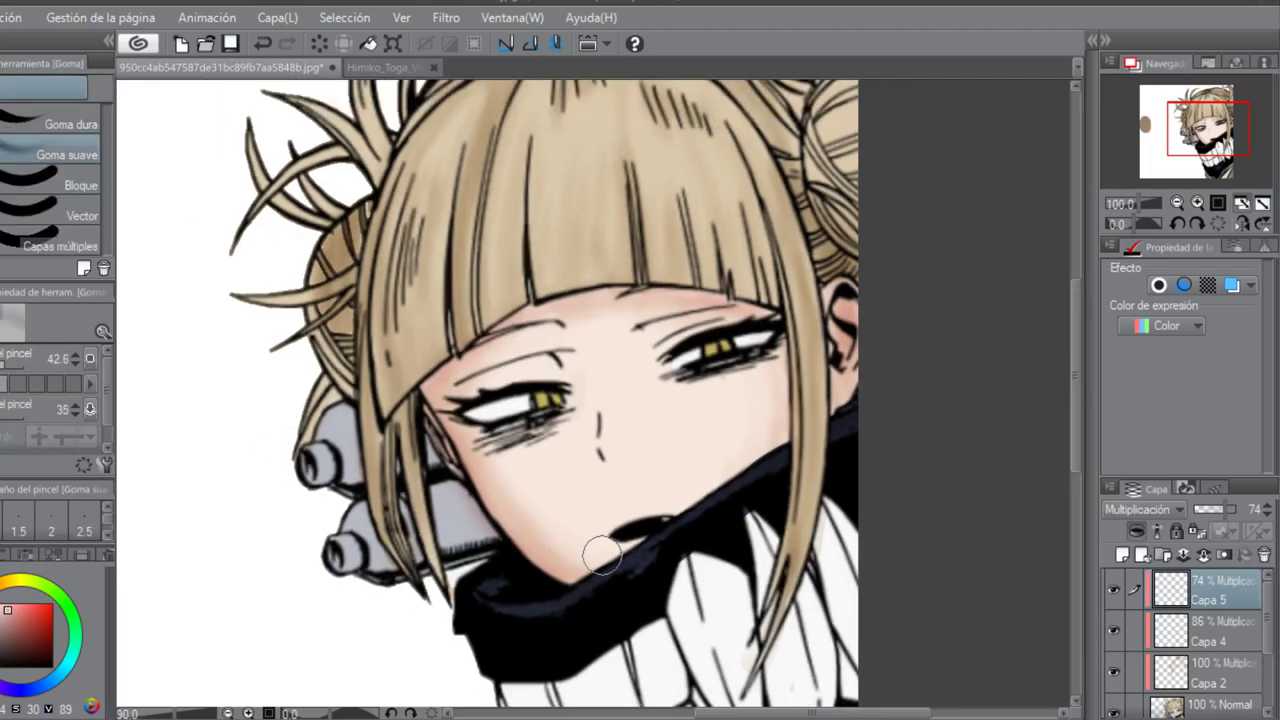
{"action": "left_click", "coordinate": [1212, 631]}
{"action": "left_click_drag", "start_coordinate": [1230, 510], "coordinate": [1224, 511]}
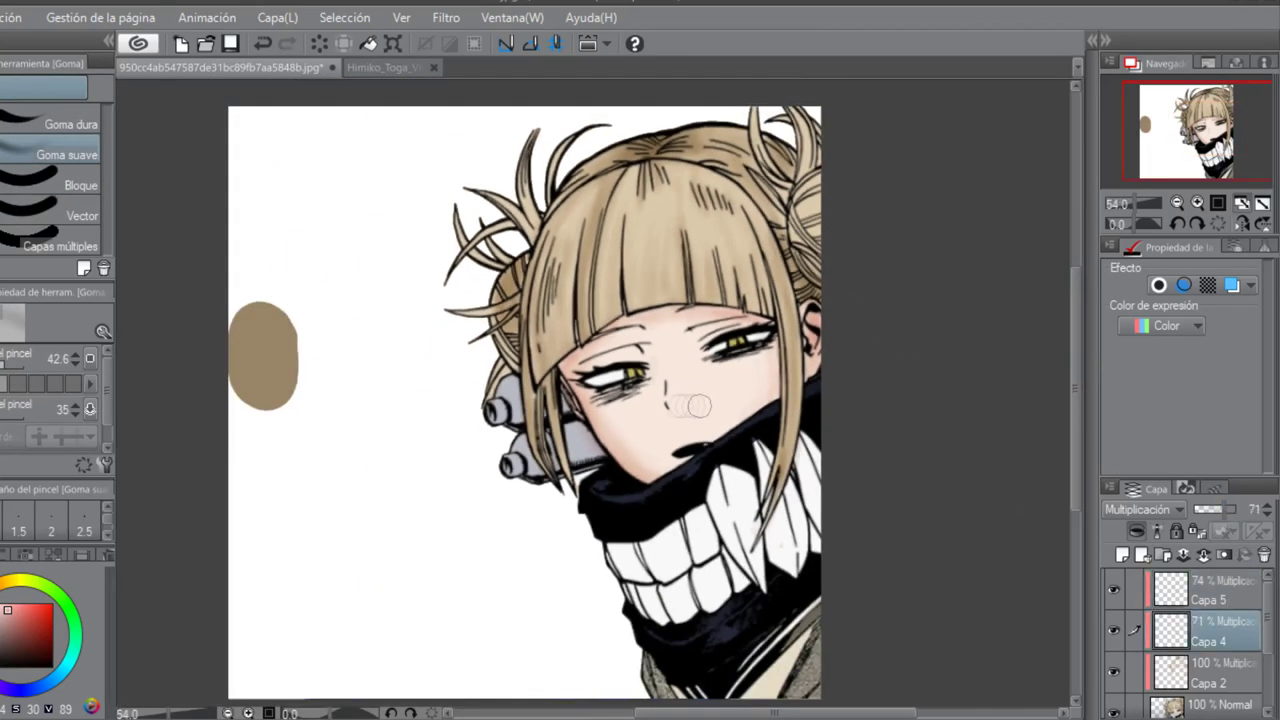
Add a red blush to the cheeks, nose and under-eye area on Capa 5, blending it with the soft eraser.
{"action": "left_click", "coordinate": [1205, 600]}
{"action": "key", "text": "b"}
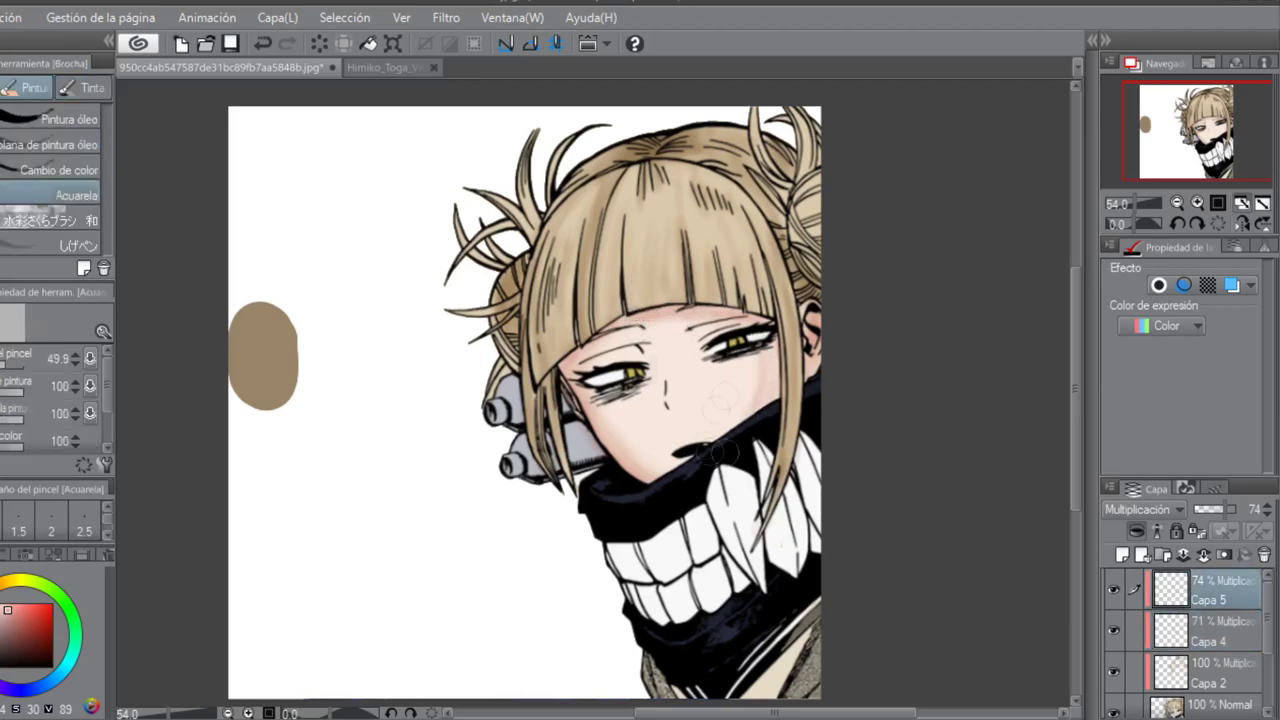
{"action": "key", "text": "e"}
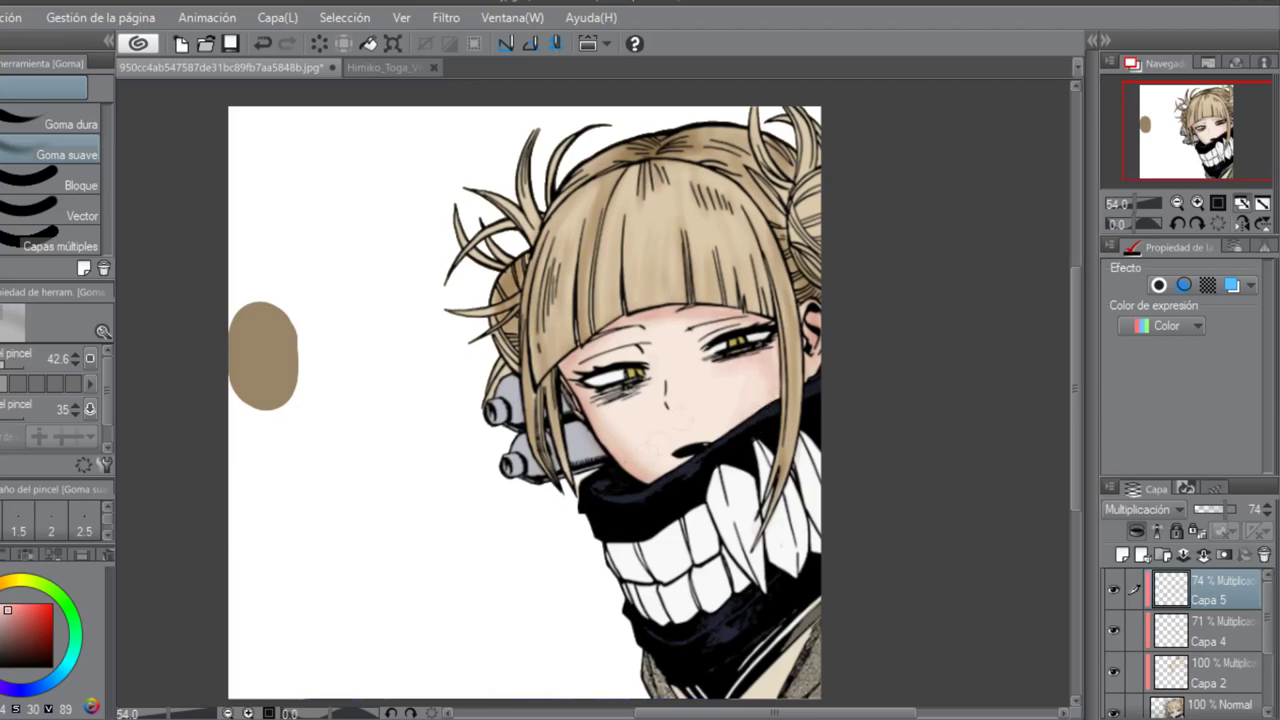
{"action": "key", "text": "b"}
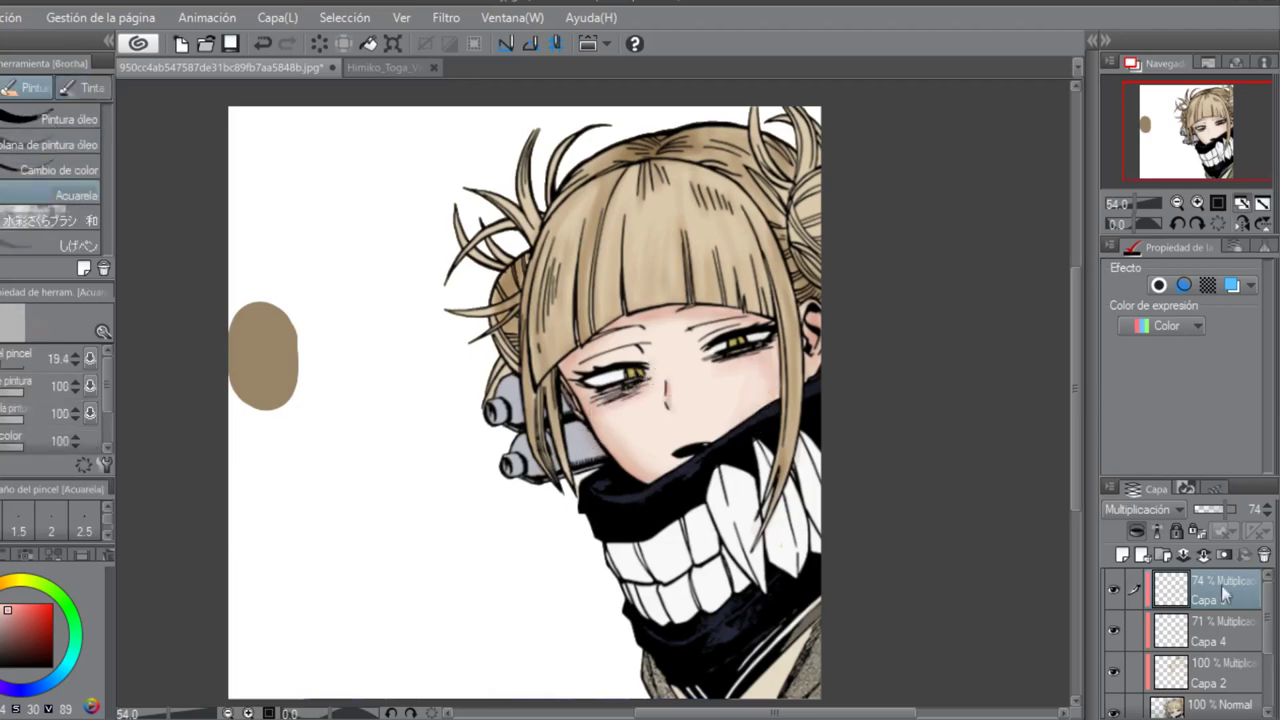
Add a Multiply layer Capa 6 and shade the beige clothing below the scarf in brown watercolour.
{"action": "left_click", "coordinate": [1122, 554]}
{"action": "left_click", "coordinate": [791, 663], "text": "alt"}
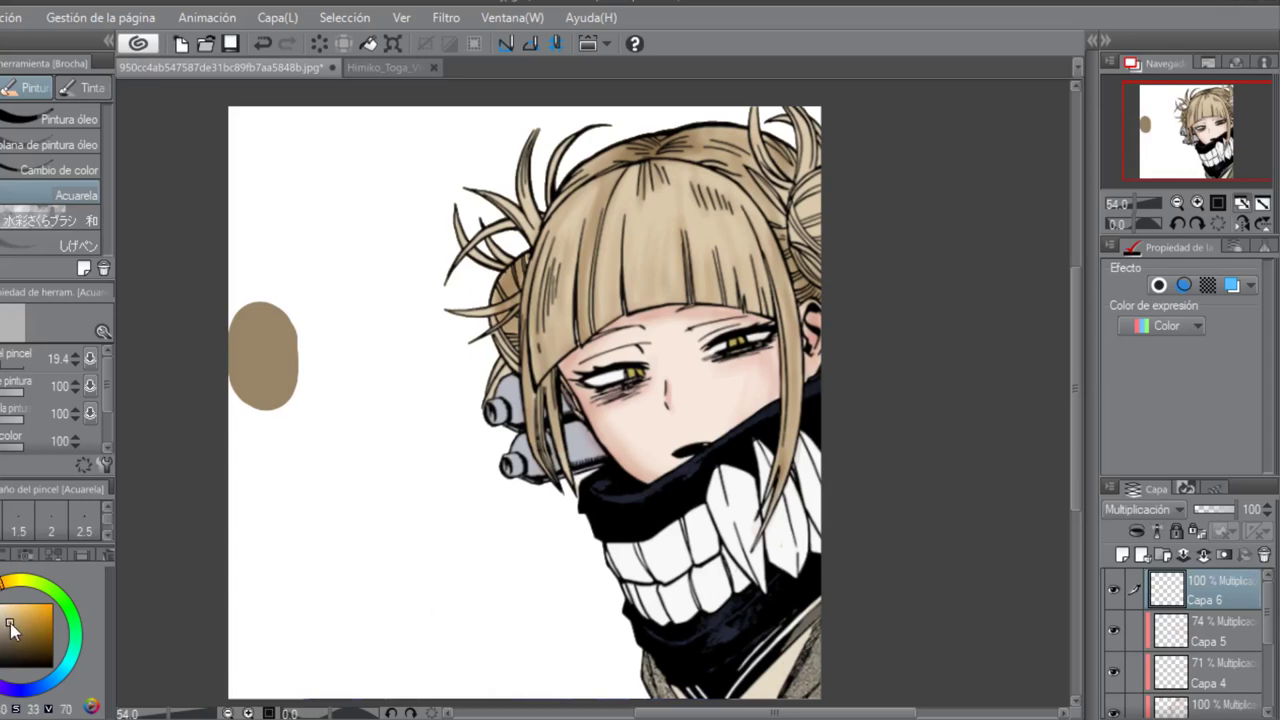
{"action": "left_click_drag", "start_coordinate": [1, 588], "coordinate": [0, 591]}
{"action": "key", "text": "b"}
{"action": "key", "text": "p"}
{"action": "key", "text": "b"}
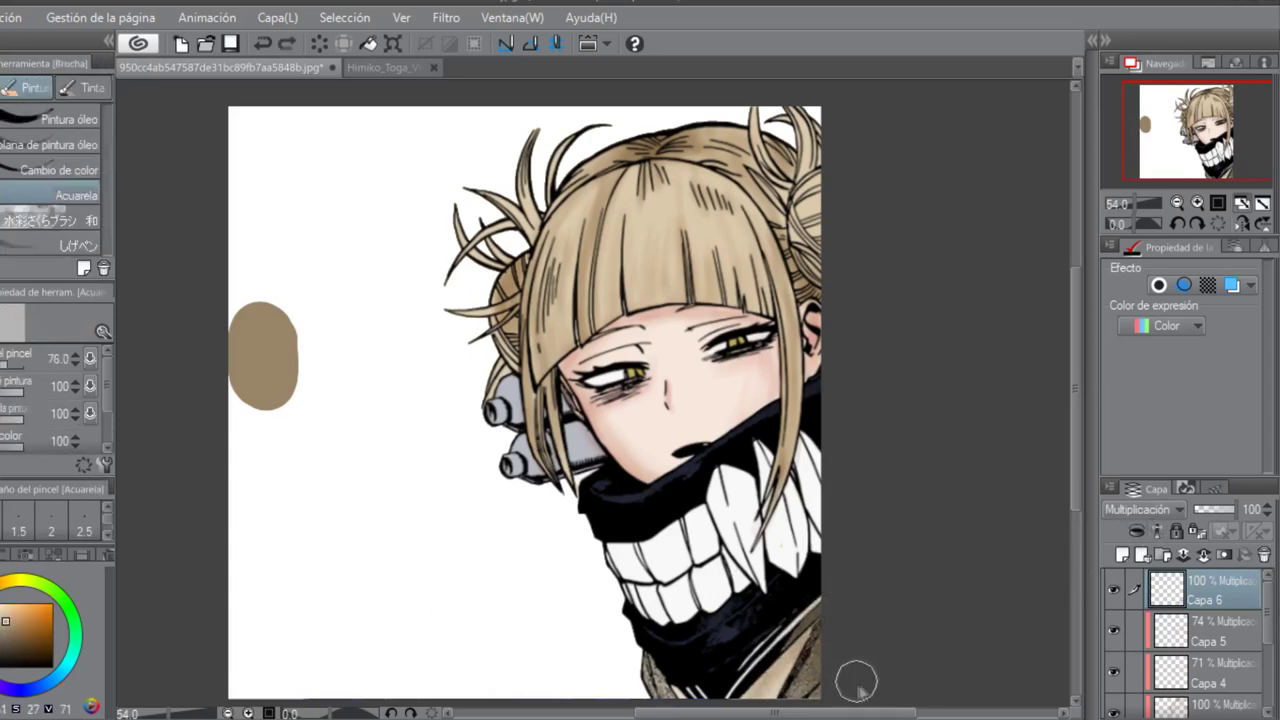
{"action": "left_click_drag", "start_coordinate": [809, 680], "coordinate": [819, 608]}
{"action": "left_click_drag", "start_coordinate": [656, 685], "coordinate": [701, 649]}
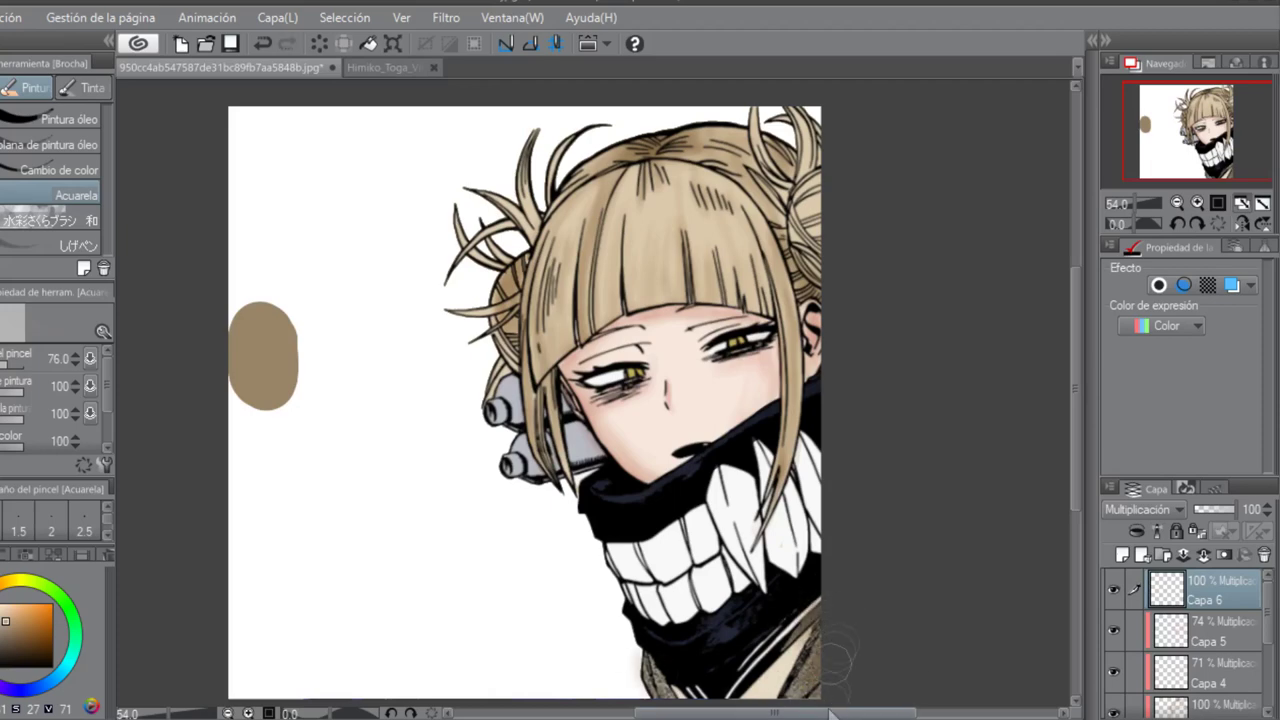
Add a layer Capa 7 in Multiply mode and sample the canister's blue-grey.
{"action": "scroll", "coordinate": [838, 655], "scroll_direction": "down", "scroll_amount": 1}
{"action": "left_click", "coordinate": [1121, 557]}
{"action": "left_click", "coordinate": [1147, 511]}
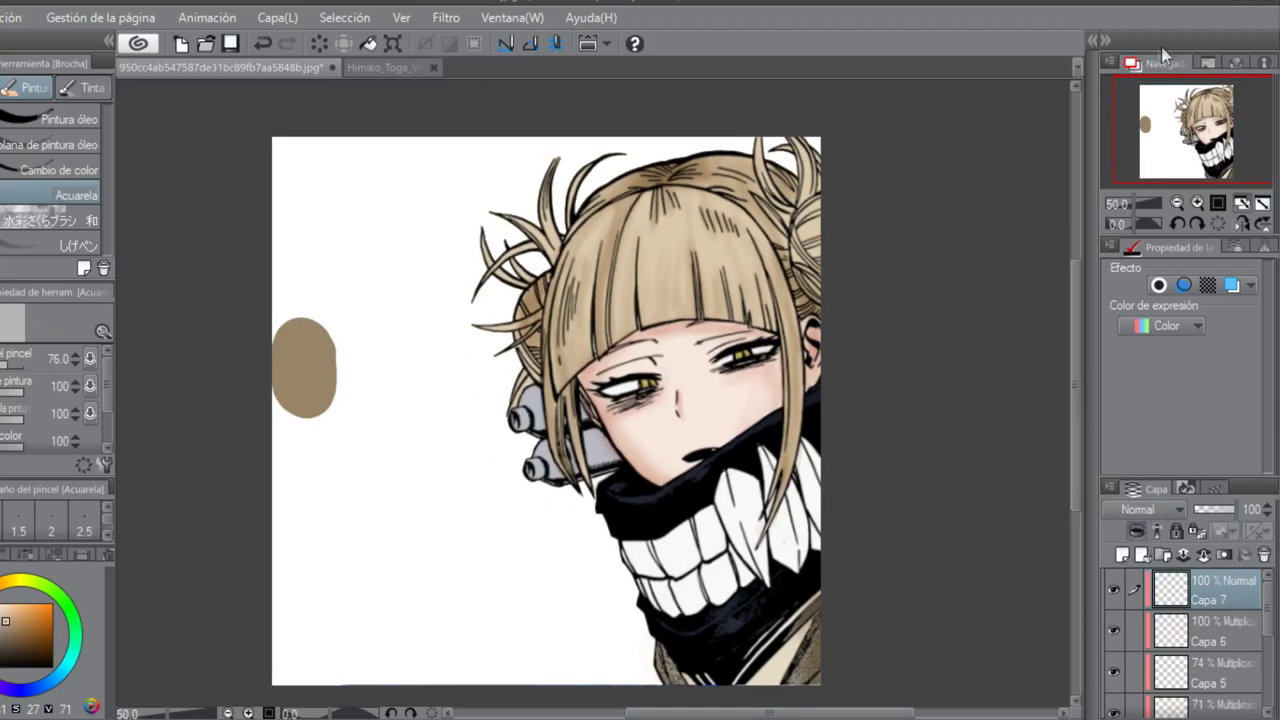
{"action": "left_click", "coordinate": [1162, 50]}
{"action": "left_click", "coordinate": [590, 448], "text": "alt"}
Erase the reddish overspill on the canister on Capa 5 with the soft eraser.
{"action": "scroll", "coordinate": [1200, 656], "scroll_direction": "down", "scroll_amount": 1}
{"action": "left_click", "coordinate": [1202, 656]}
{"action": "scroll", "coordinate": [690, 476], "scroll_direction": "up", "scroll_amount": 3}
{"action": "key", "text": "e"}
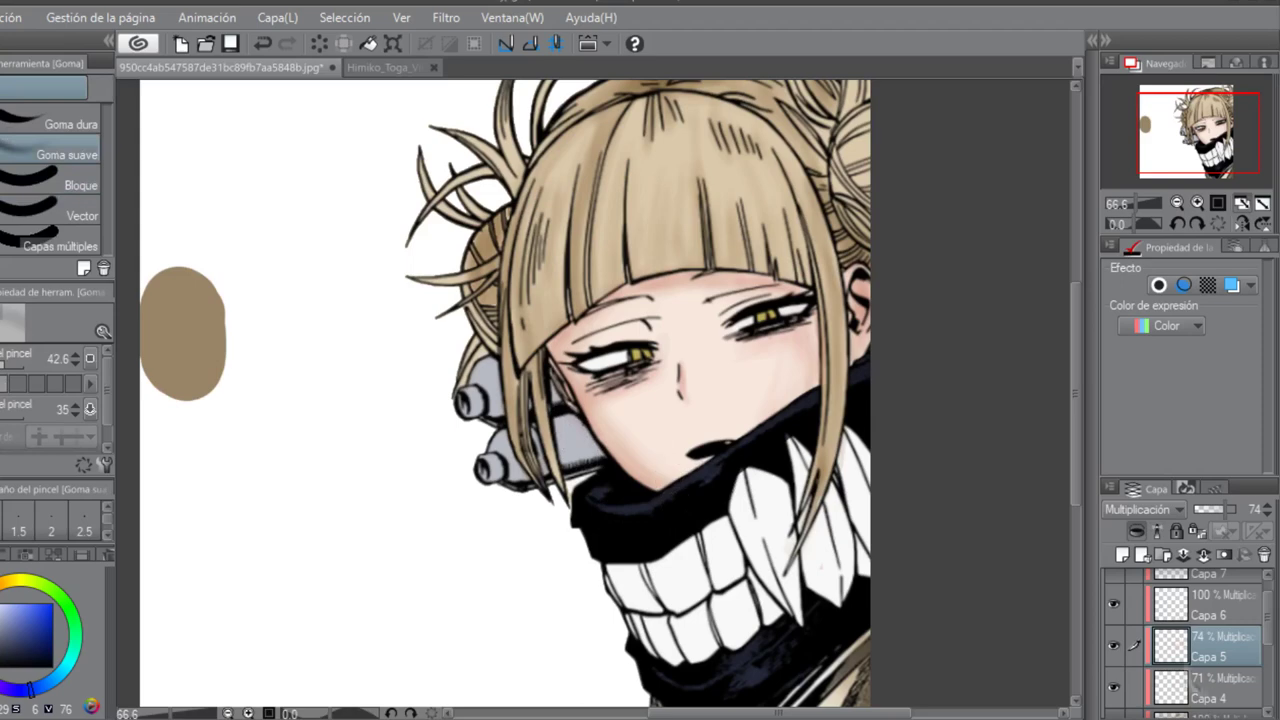
Shade the canisters on Capa 7 in watercolour with a resampled blue-grey.
{"action": "left_click_drag", "start_coordinate": [1268, 616], "coordinate": [1268, 602]}
{"action": "left_click", "coordinate": [1214, 631]}
{"action": "left_click", "coordinate": [1212, 591]}
{"action": "left_click", "coordinate": [588, 450], "text": "alt"}
{"action": "key", "text": "b"}
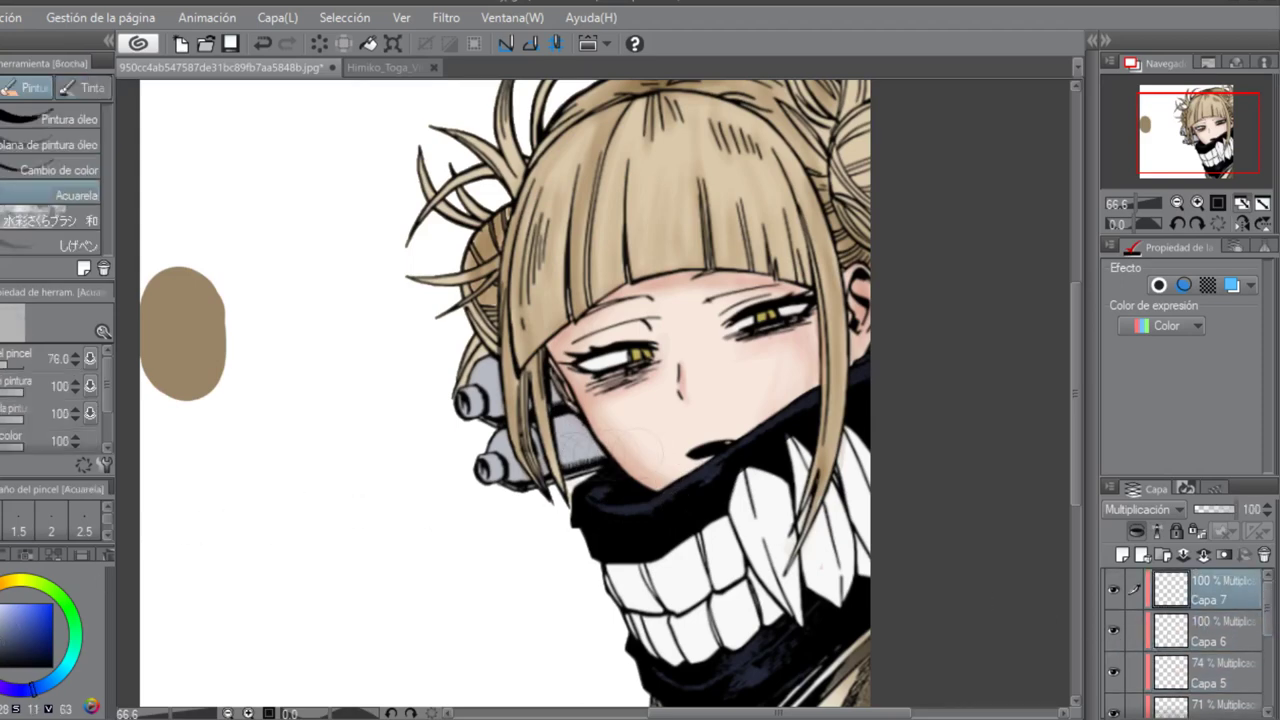
{"action": "left_click_drag", "start_coordinate": [590, 462], "coordinate": [575, 437]}
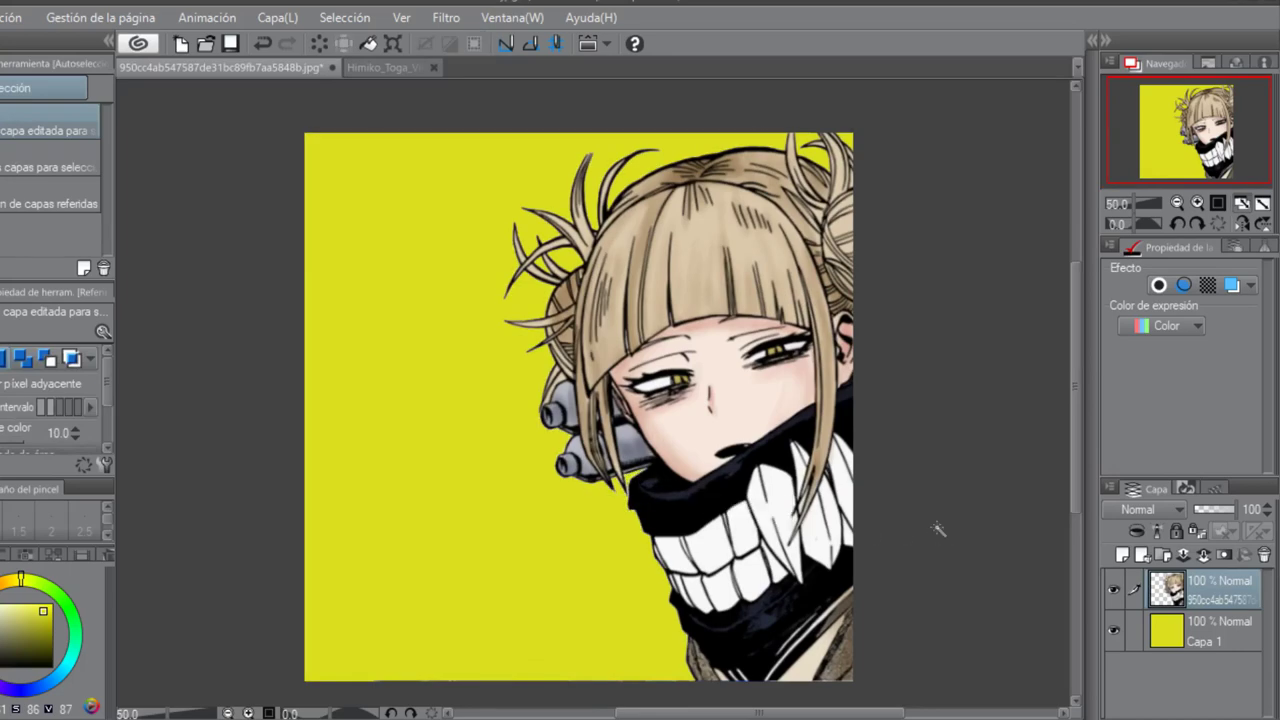
Soften the portrait's outer edges against the yellow background with the soft eraser, along the hair tufts, canisters and scarf.
{"action": "left_click", "coordinate": [1197, 625]}
{"action": "key", "text": "ctrl+z"}
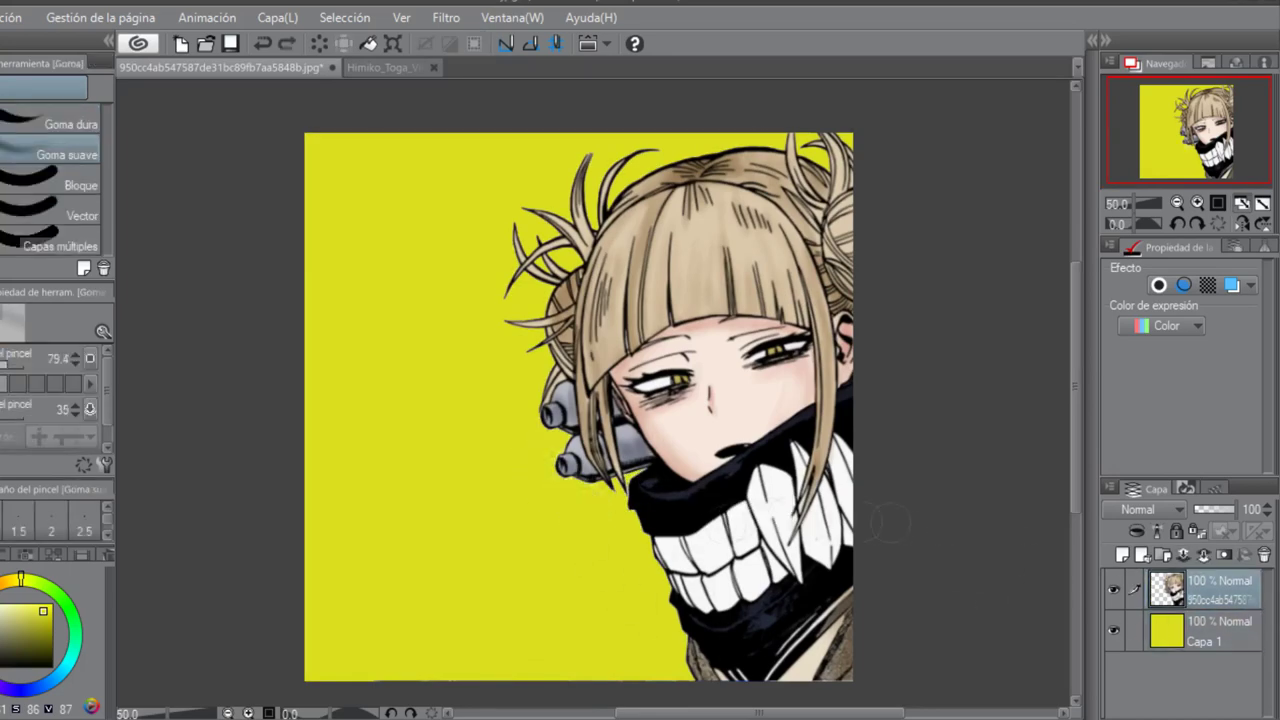
{"action": "mouse_move", "coordinate": [648, 582]}
{"action": "left_mouse_down"}
{"action": "mouse_move", "coordinate": [622, 505]}
{"action": "mouse_move", "coordinate": [583, 492]}
{"action": "mouse_move", "coordinate": [533, 390]}
{"action": "left_mouse_up"}
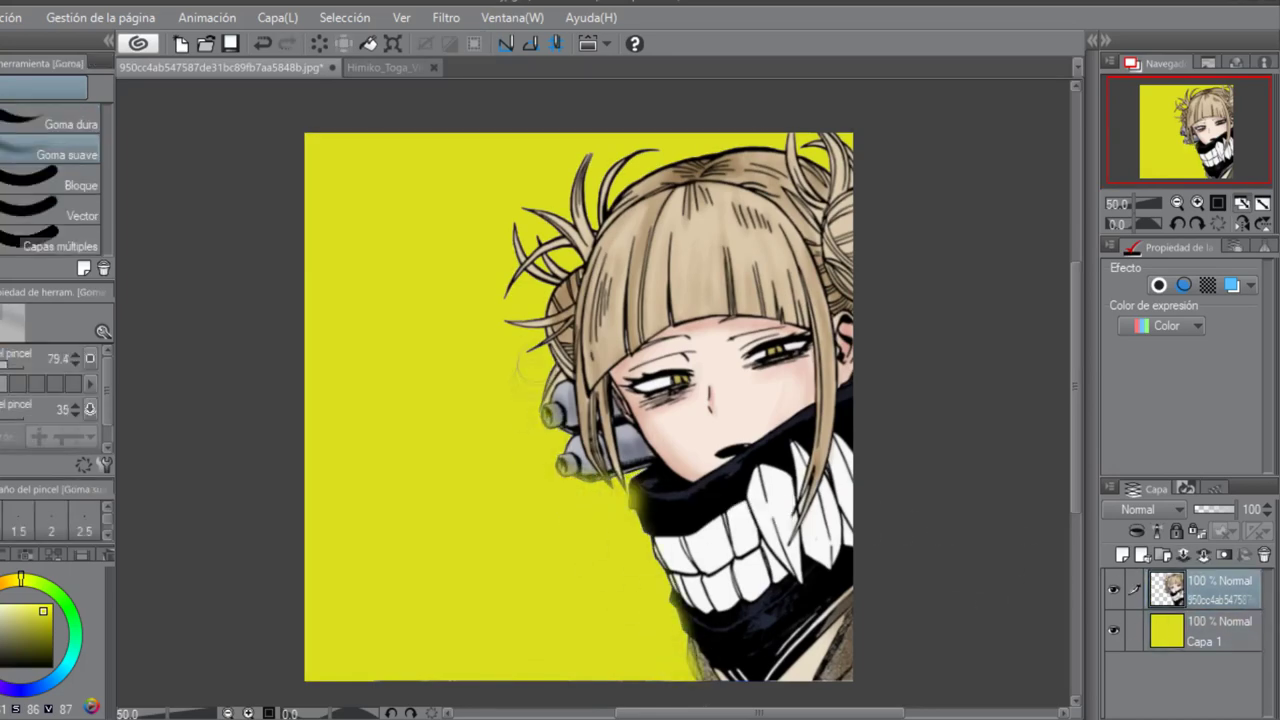
{"action": "mouse_move", "coordinate": [540, 195]}
{"action": "left_mouse_down"}
{"action": "mouse_move", "coordinate": [600, 160]}
{"action": "mouse_move", "coordinate": [614, 213]}
{"action": "left_mouse_up"}
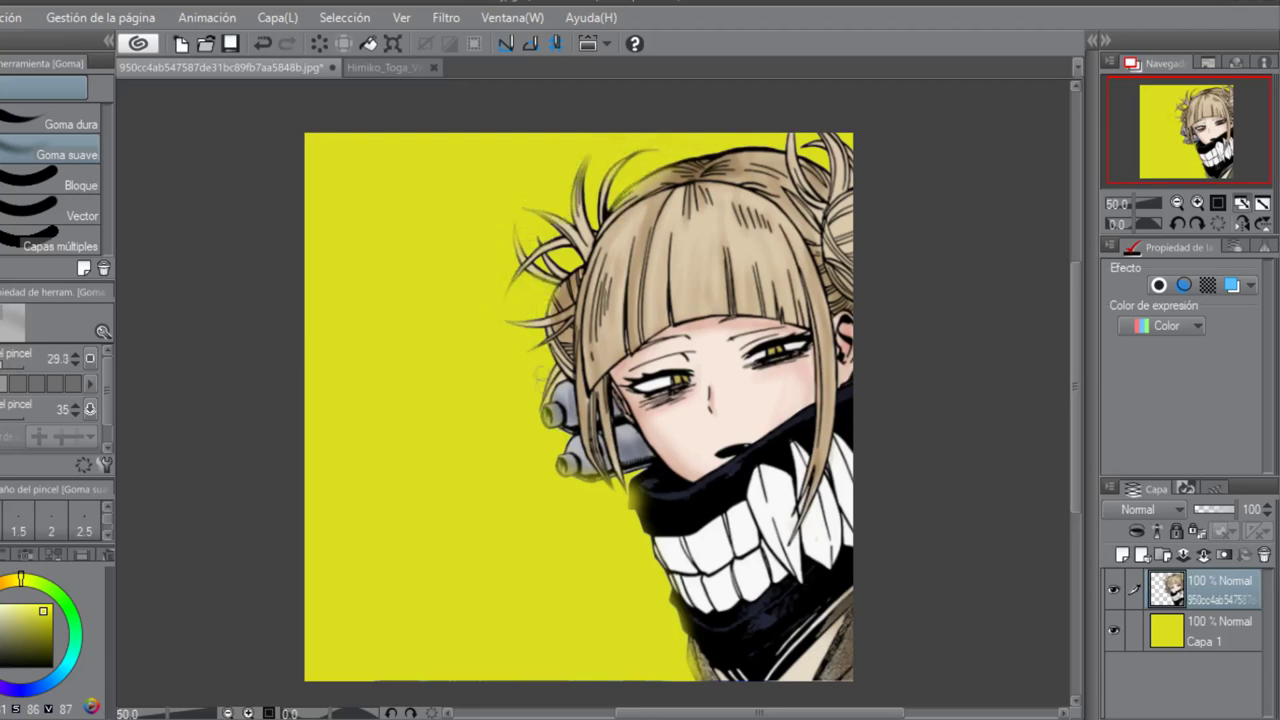
{"action": "left_click_drag", "start_coordinate": [640, 526], "coordinate": [691, 617]}
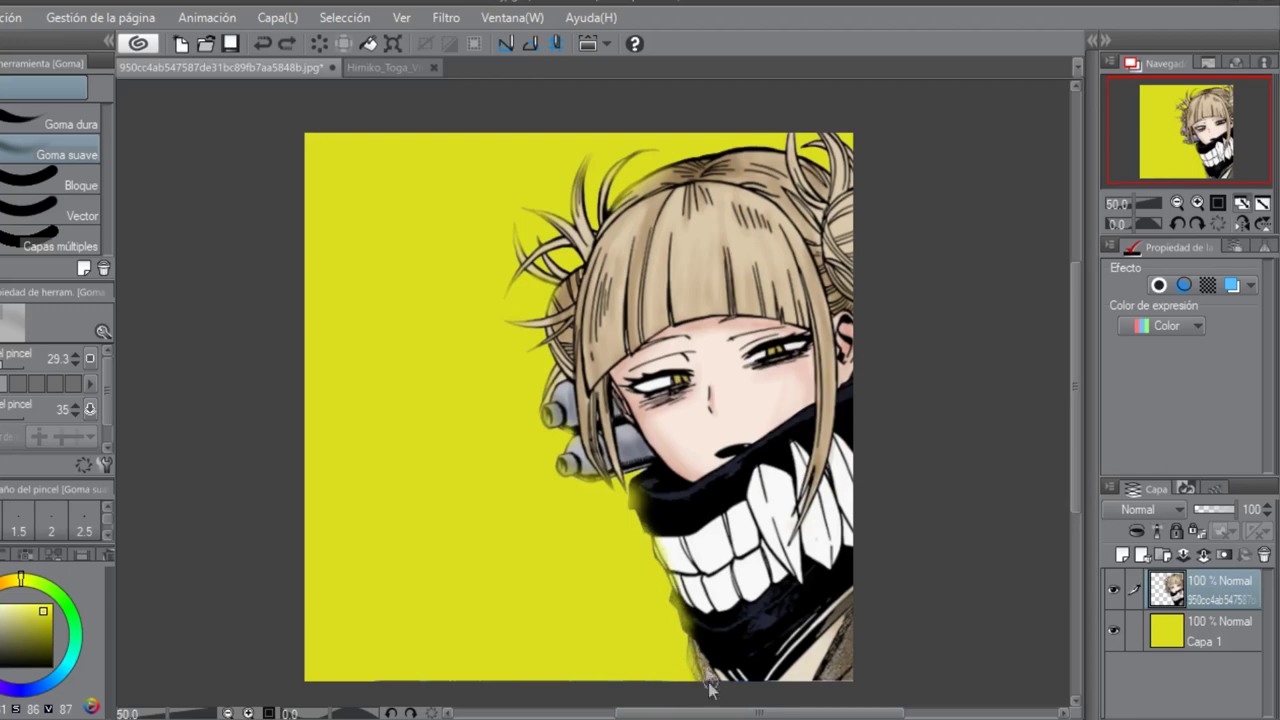
Compare the portrait with and without the softened edges by undoing the erasing and restoring it.
{"action": "key", "text": "ctrl+z"}
{"action": "key", "text": "ctrl+z"}
{"action": "key", "text": "ctrl+z"}
{"action": "key", "text": "ctrl+z"}
{"action": "key", "text": "ctrl+z"}
{"action": "left_click", "coordinate": [291, 44]}
{"action": "left_click", "coordinate": [291, 44]}
{"action": "left_click", "coordinate": [291, 44]}
{"action": "left_click", "coordinate": [291, 44]}
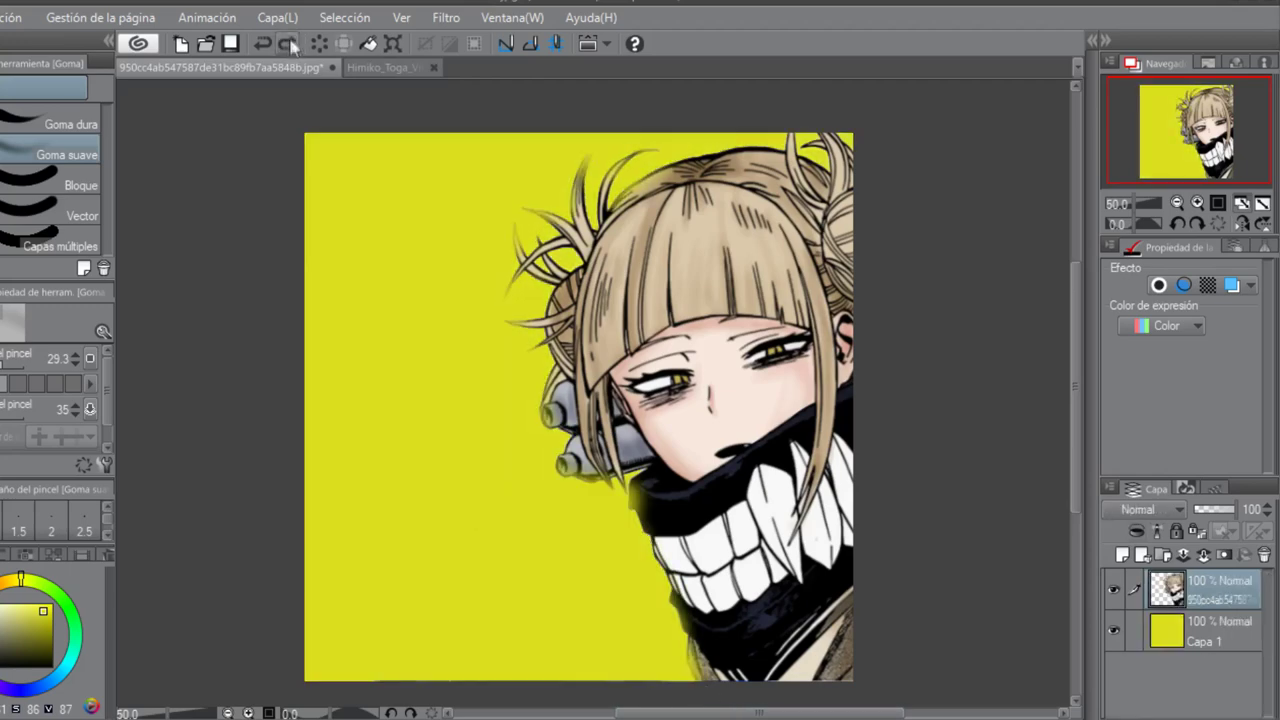
Add a new layer Capa 2 clipped to the portrait and paint a wide orange watercolour band along the figure's left edge.
{"action": "left_click", "coordinate": [1122, 554]}
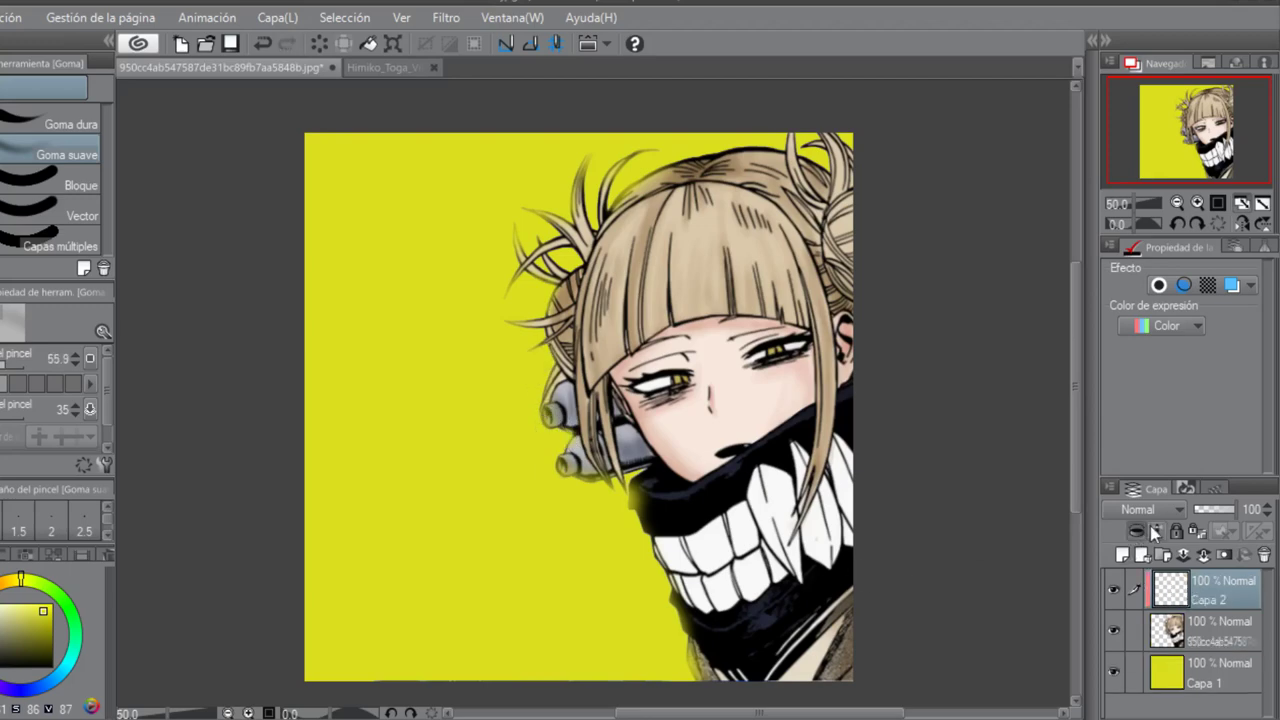
{"action": "left_click", "coordinate": [3, 581]}
{"action": "left_click", "coordinate": [41, 627]}
{"action": "key", "text": "b"}
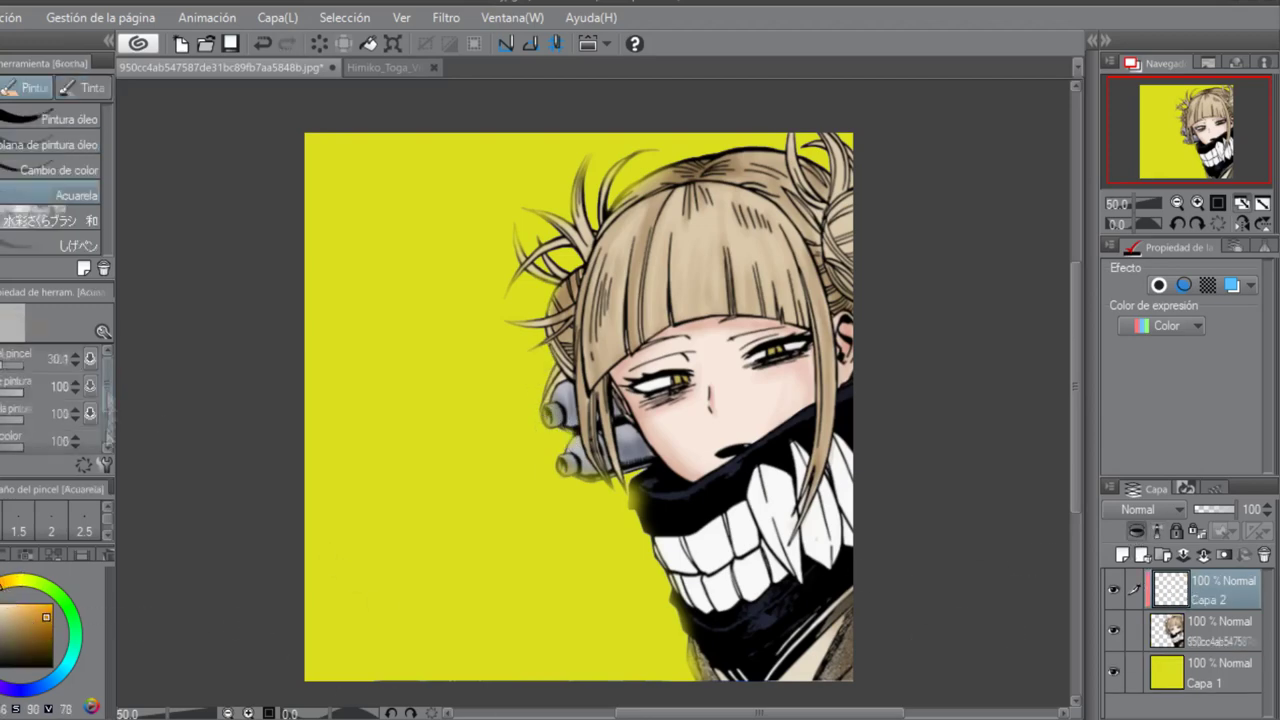
{"action": "mouse_move", "coordinate": [745, 670]}
{"action": "left_mouse_down"}
{"action": "mouse_move", "coordinate": [700, 560]}
{"action": "mouse_move", "coordinate": [530, 305]}
{"action": "mouse_move", "coordinate": [677, 146]}
{"action": "left_mouse_up"}
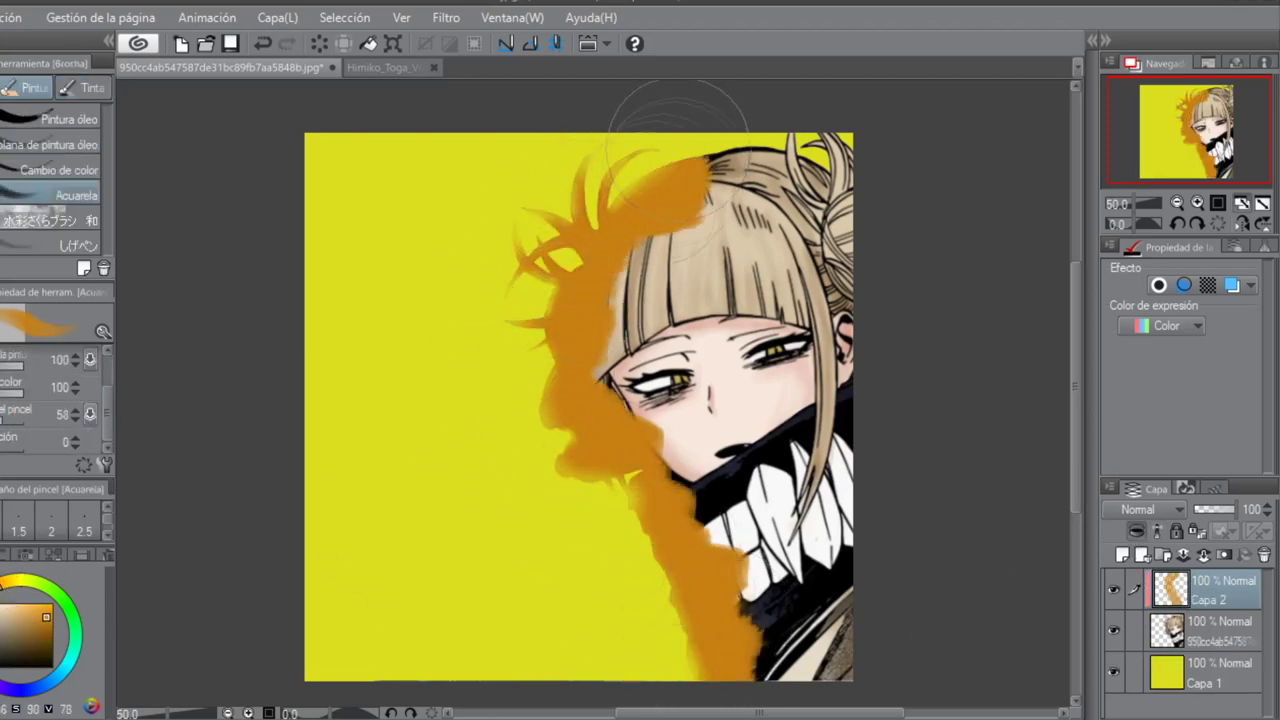
{"action": "left_click_drag", "start_coordinate": [606, 275], "coordinate": [574, 289]}
Set Capa 2 to the Sobreexponer colour-dodge mode at 52% opacity.
{"action": "left_click", "coordinate": [1163, 510]}
{"action": "left_click", "coordinate": [1112, 452]}
{"action": "left_click", "coordinate": [1215, 510]}
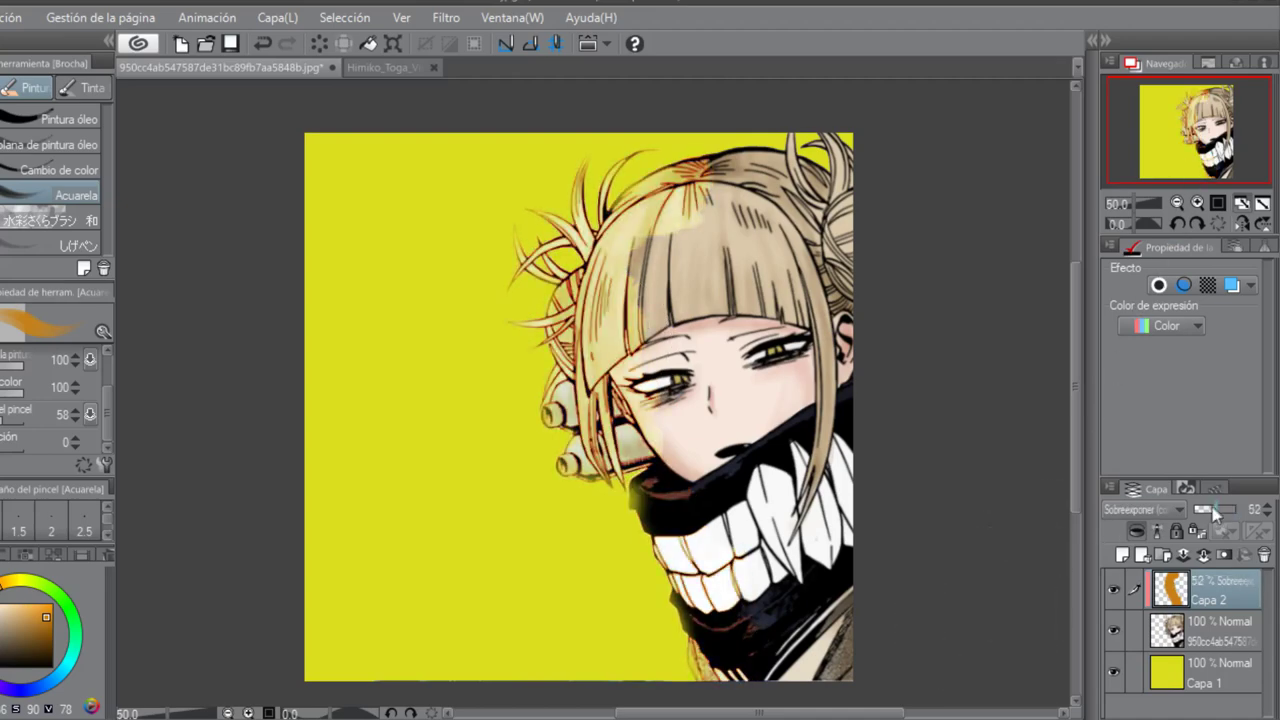
Refine the orange glow on Capa 2, erasing it softly from the fringe and scarf and adding it to the right hair bun.
{"action": "key", "text": "e"}
{"action": "mouse_move", "coordinate": [770, 655]}
{"action": "left_mouse_down"}
{"action": "mouse_move", "coordinate": [735, 375]}
{"action": "mouse_move", "coordinate": [748, 402]}
{"action": "mouse_move", "coordinate": [664, 322]}
{"action": "mouse_move", "coordinate": [668, 215]}
{"action": "mouse_move", "coordinate": [652, 400]}
{"action": "mouse_move", "coordinate": [722, 572]}
{"action": "mouse_move", "coordinate": [768, 638]}
{"action": "left_mouse_up"}
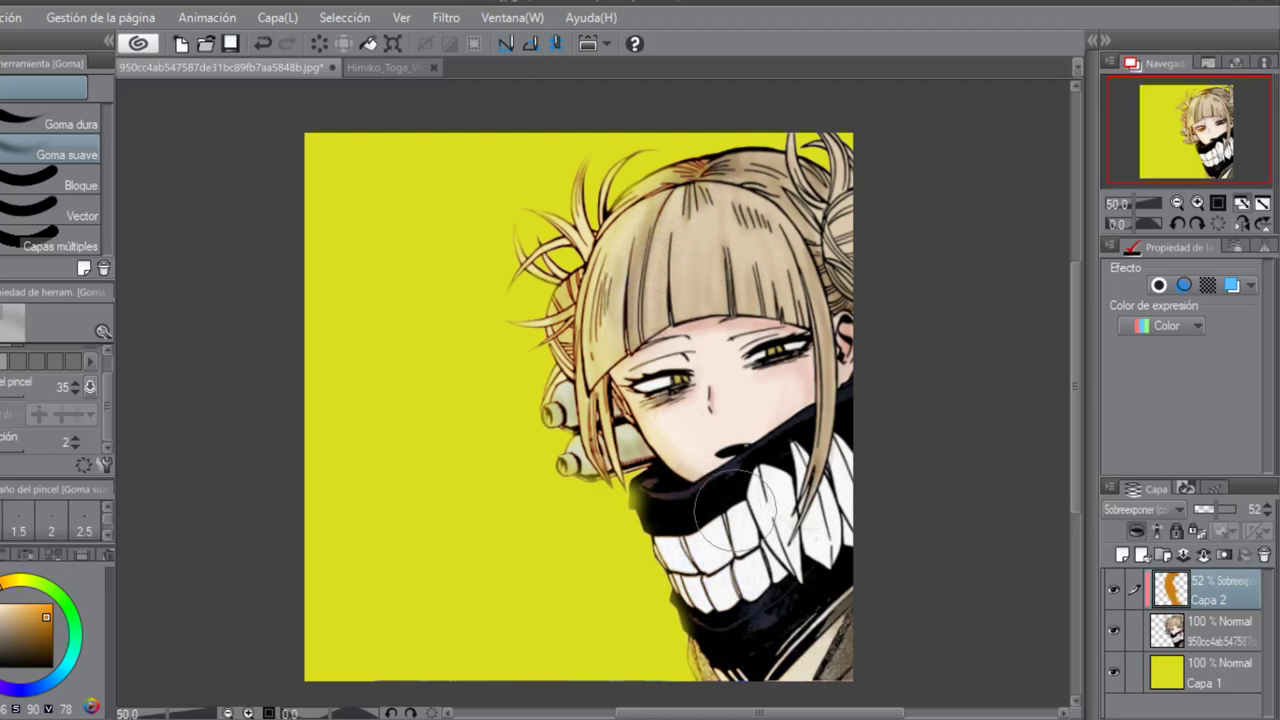
{"action": "key", "text": "b"}
{"action": "mouse_move", "coordinate": [846, 180]}
{"action": "left_mouse_down"}
{"action": "mouse_move", "coordinate": [703, 143]}
{"action": "mouse_move", "coordinate": [886, 208]}
{"action": "left_mouse_up"}
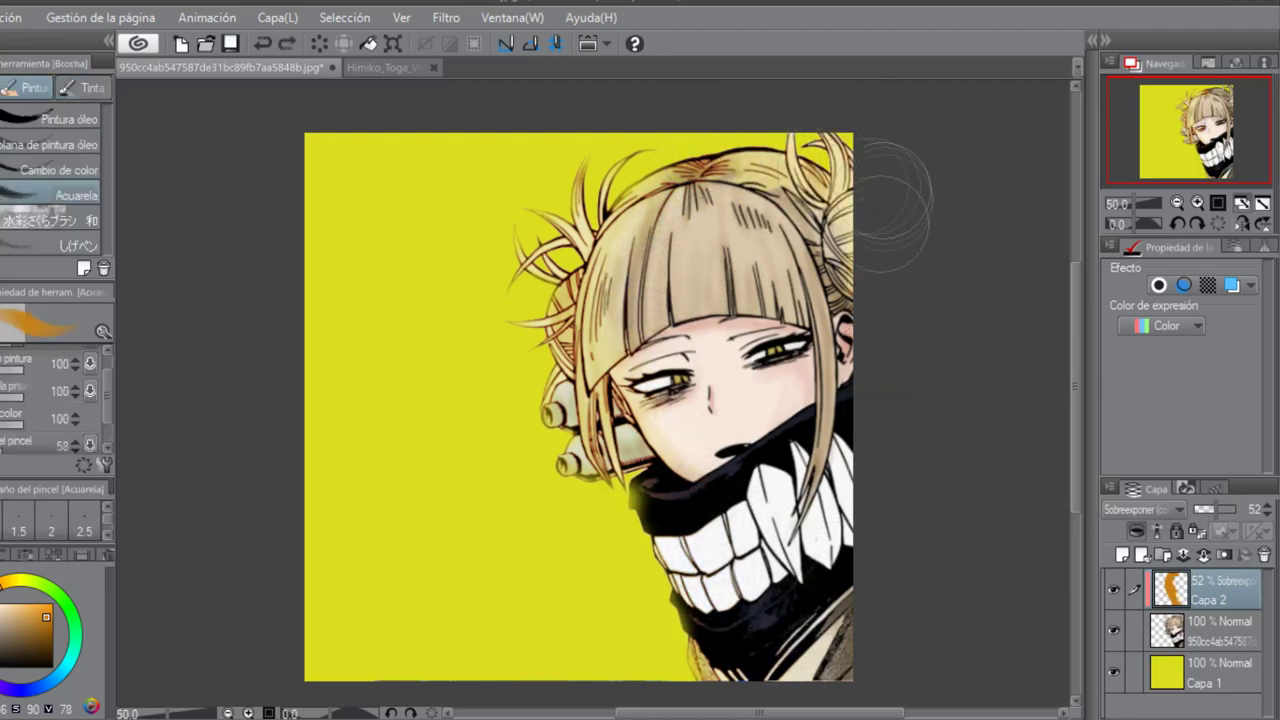
{"action": "key", "text": "e"}
{"action": "mouse_move", "coordinate": [722, 202]}
{"action": "left_mouse_down"}
{"action": "mouse_move", "coordinate": [849, 215]}
{"action": "mouse_move", "coordinate": [769, 237]}
{"action": "left_mouse_up"}
{"action": "key", "text": "b"}
{"action": "mouse_move", "coordinate": [798, 380]}
{"action": "left_mouse_down"}
{"action": "mouse_move", "coordinate": [792, 180]}
{"action": "mouse_move", "coordinate": [748, 240]}
{"action": "mouse_move", "coordinate": [774, 352]}
{"action": "mouse_move", "coordinate": [752, 398]}
{"action": "mouse_move", "coordinate": [816, 254]}
{"action": "mouse_move", "coordinate": [812, 228]}
{"action": "mouse_move", "coordinate": [828, 226]}
{"action": "mouse_move", "coordinate": [852, 374]}
{"action": "left_mouse_up"}
{"action": "key", "text": "e"}
{"action": "key", "text": "b"}
{"action": "key", "text": "e"}
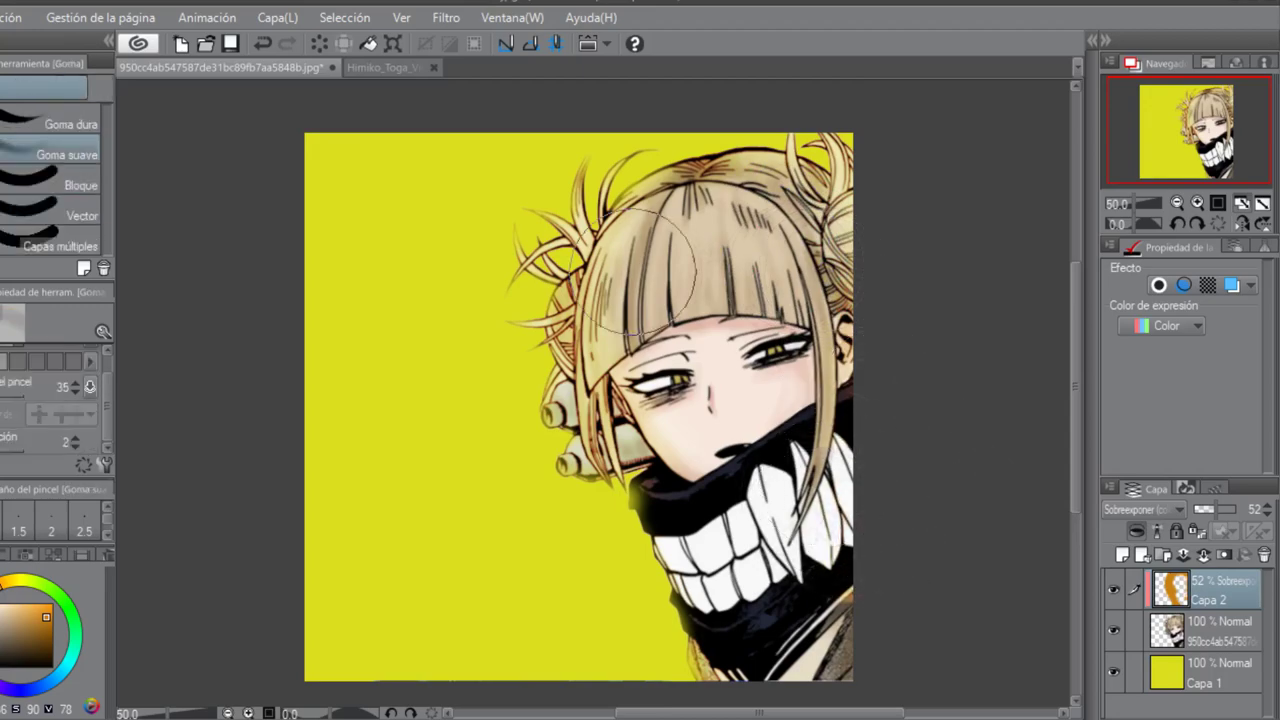
Hide Capa 2 and add a new layer Capa 3 directly above the portrait layer.
{"action": "scroll", "coordinate": [655, 272], "scroll_direction": "up", "scroll_amount": 1}
{"action": "left_click", "coordinate": [1215, 630]}
{"action": "left_click", "coordinate": [1122, 554]}
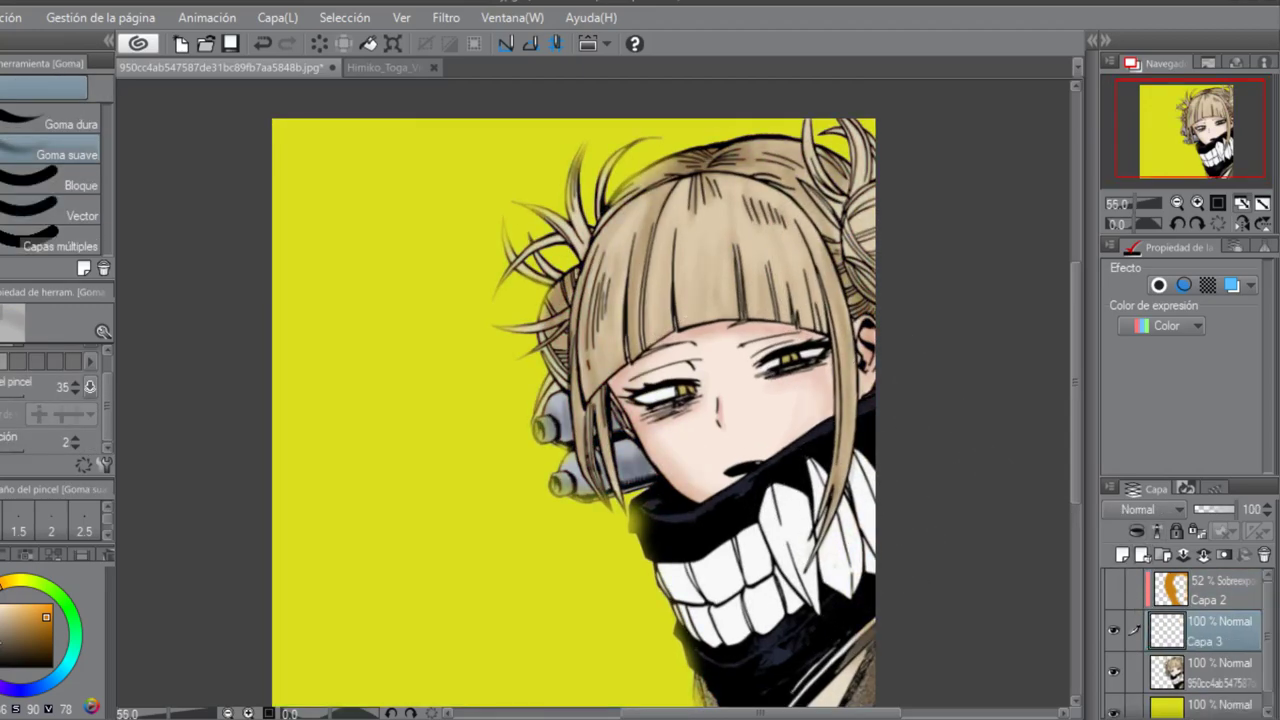
{"action": "scroll", "coordinate": [625, 304], "scroll_direction": "up", "scroll_amount": 1}
{"action": "scroll", "coordinate": [770, 420], "scroll_direction": "up", "scroll_amount": 3}
Paint white watercolour highlights near the canisters on Capa 3 and set the layer's opacity to 45%.
{"action": "key", "text": "b"}
{"action": "left_click_drag", "start_coordinate": [107, 397], "coordinate": [107, 415]}
{"action": "left_click", "coordinate": [1, 423]}
{"action": "mouse_move", "coordinate": [612, 456]}
{"action": "left_mouse_down"}
{"action": "mouse_move", "coordinate": [670, 502]}
{"action": "mouse_move", "coordinate": [665, 492]}
{"action": "left_mouse_up"}
{"action": "left_click_drag", "start_coordinate": [1215, 511], "coordinate": [1212, 512]}
{"action": "scroll", "coordinate": [1014, 414], "scroll_direction": "down", "scroll_amount": 4}
{"action": "key", "text": "e"}
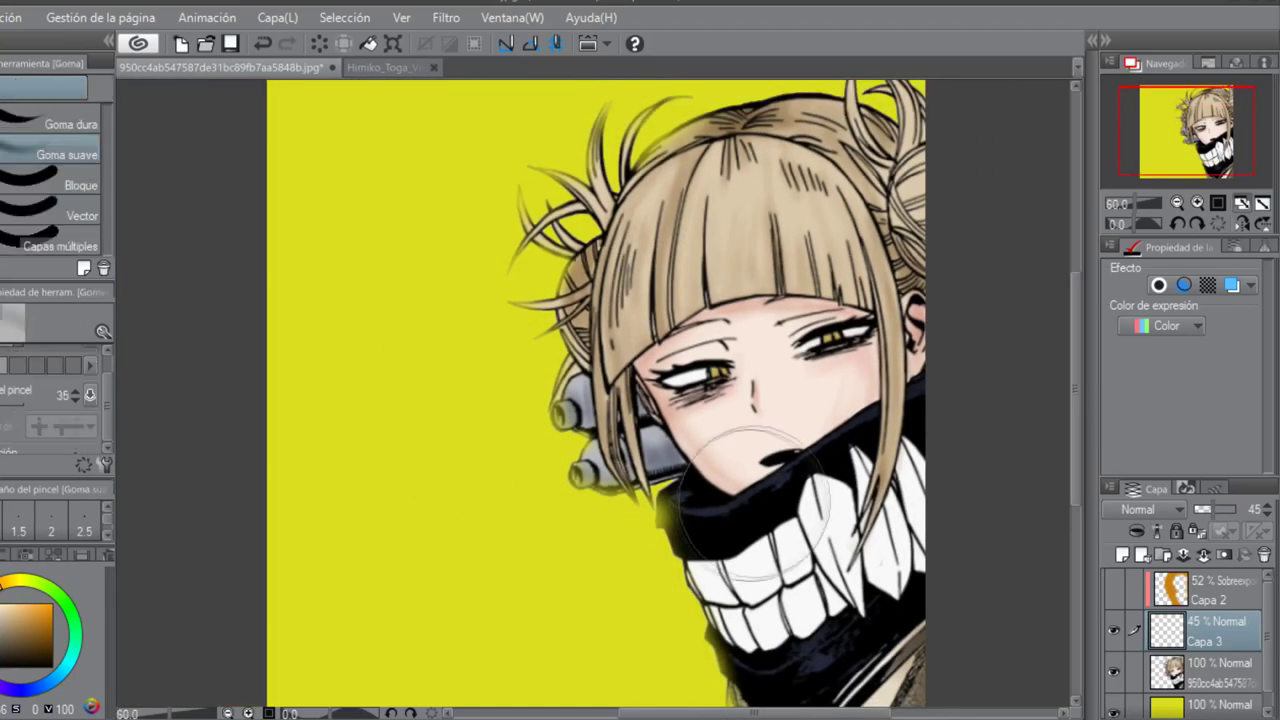
Paint a pale cream highlight band across the fringe on Capa 3 and lower the layer's opacity to 31%.
{"action": "key", "text": "b"}
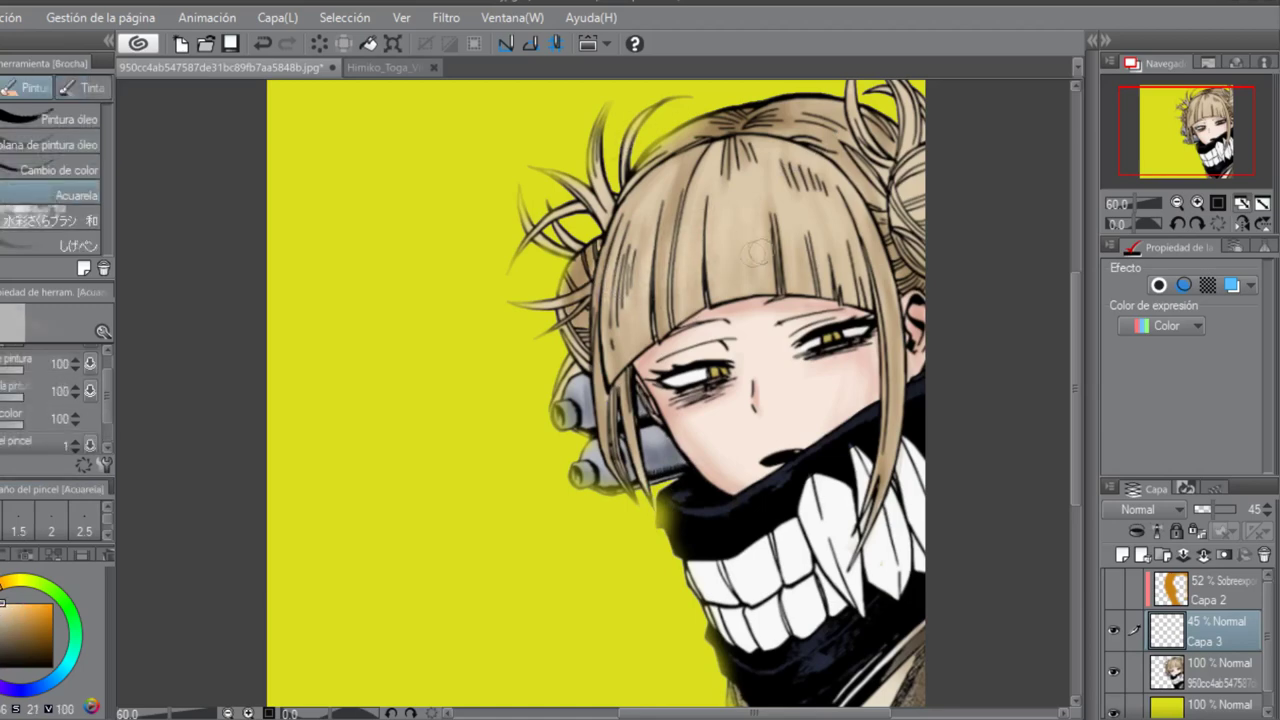
{"action": "scroll", "coordinate": [108, 405], "scroll_direction": "down", "scroll_amount": 1}
{"action": "left_click_drag", "start_coordinate": [605, 258], "coordinate": [885, 230]}
{"action": "left_click_drag", "start_coordinate": [1204, 519], "coordinate": [1199, 512]}
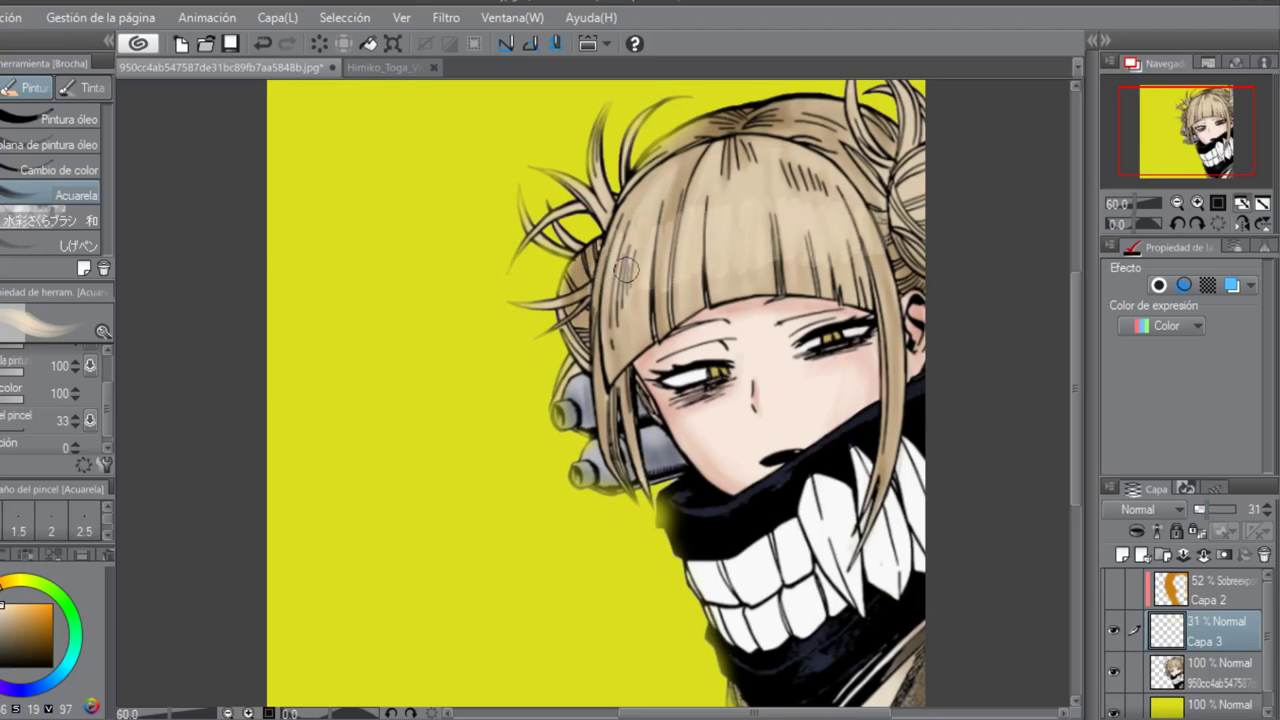
{"action": "key", "text": "e"}
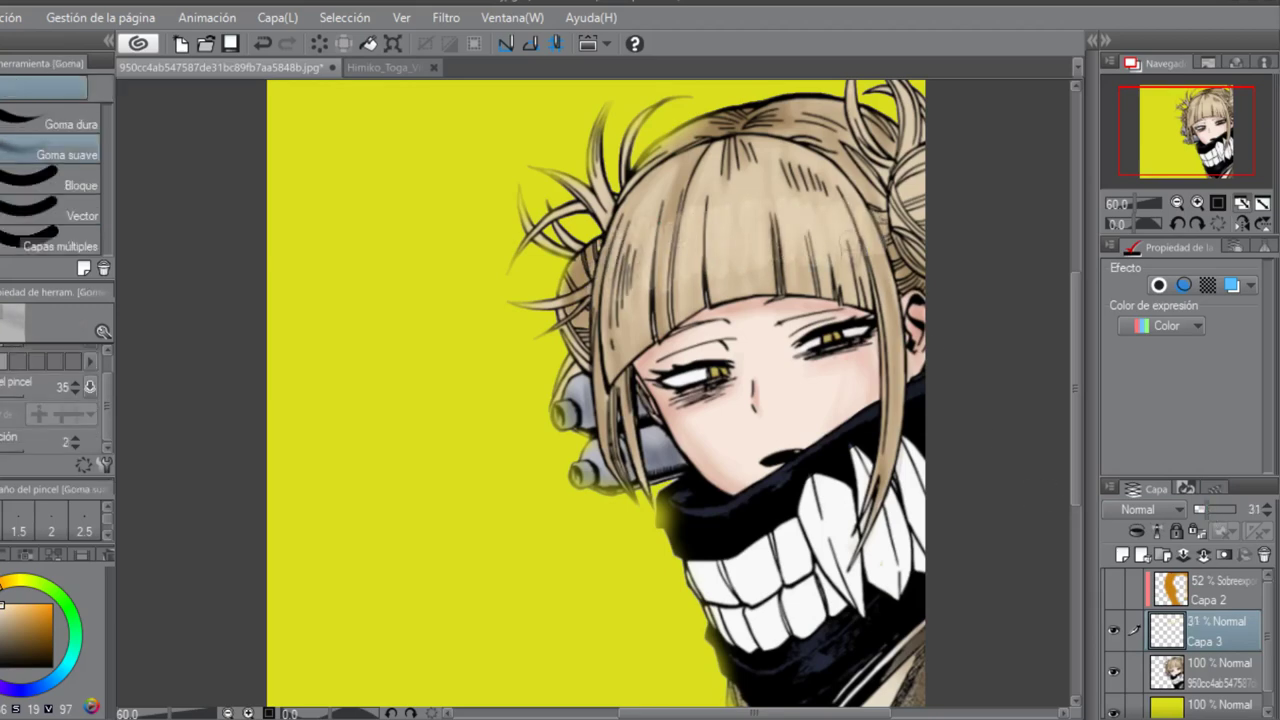
Show Capa 2 again and merge the highlight layer Capa 3 into the portrait layer.
{"action": "scroll", "coordinate": [845, 260], "scroll_direction": "down", "scroll_amount": 3}
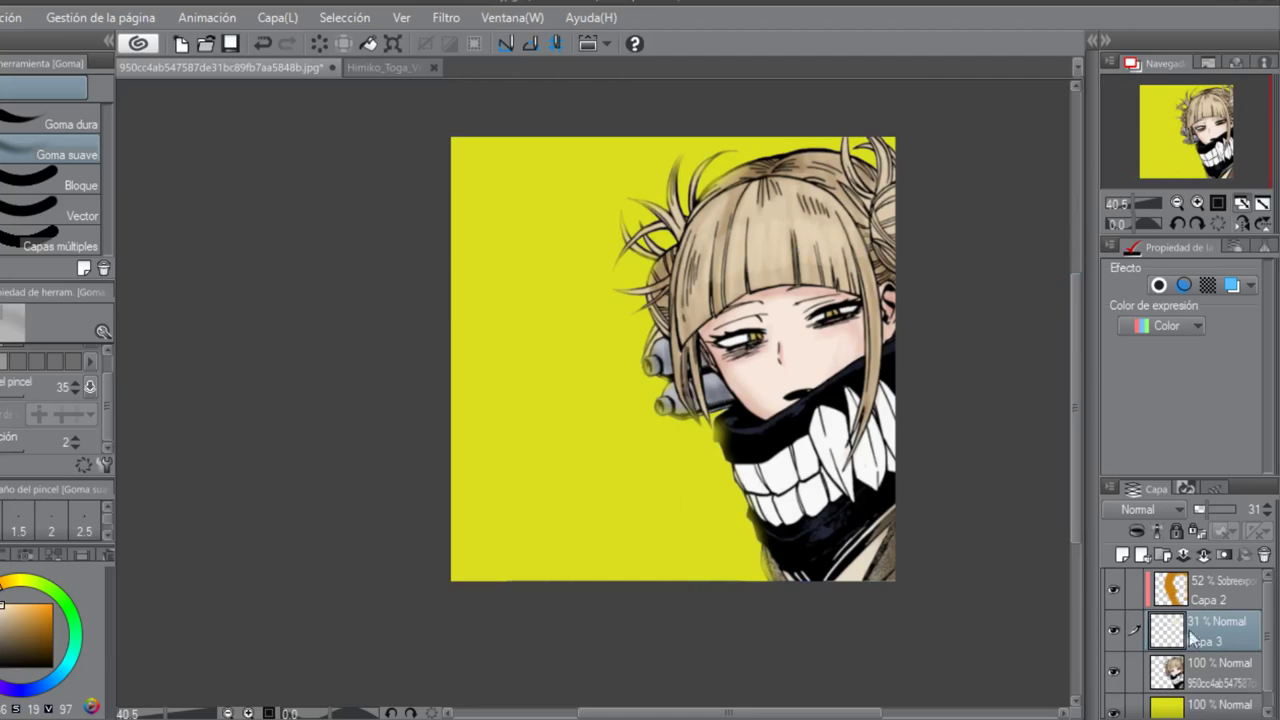
{"action": "key", "text": "ctrl+e"}
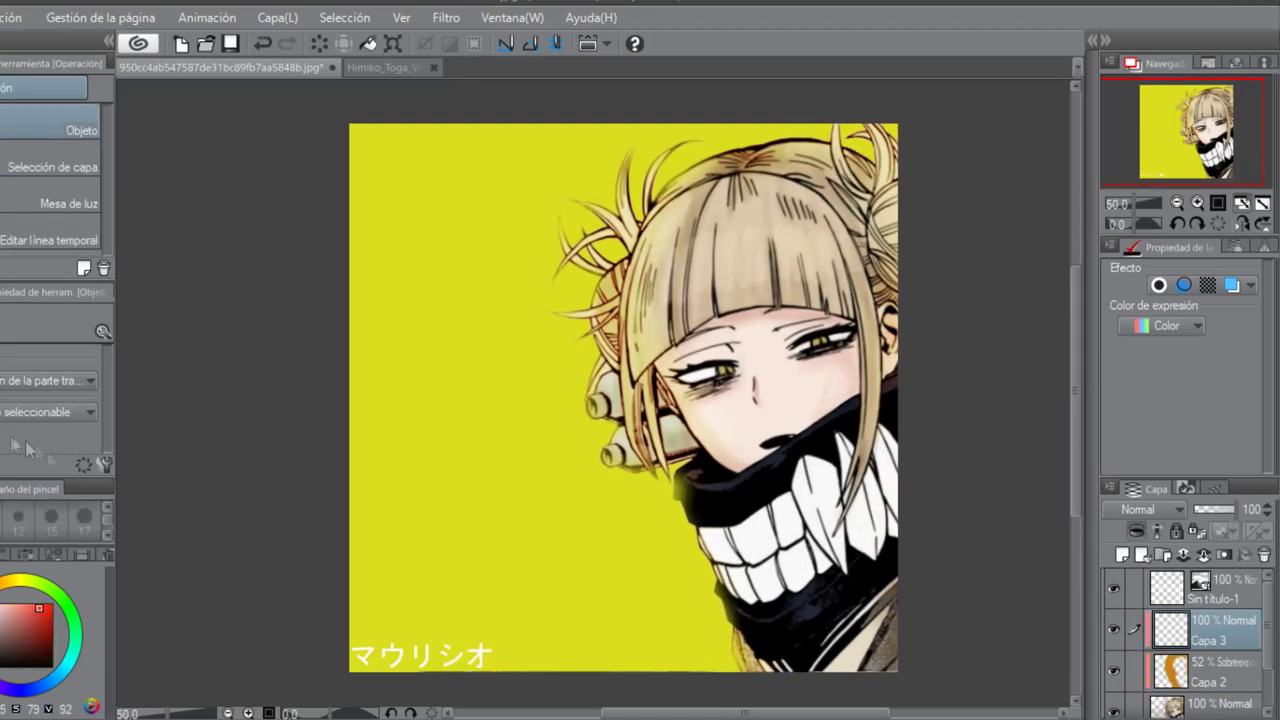
Paint red light along the figure's left edge on the new Capa 3, set a Sobreexponer mode and erase it from the face.
{"action": "key", "text": "b"}
{"action": "mouse_move", "coordinate": [640, 445]}
{"action": "left_mouse_down"}
{"action": "mouse_move", "coordinate": [594, 223]}
{"action": "mouse_move", "coordinate": [635, 185]}
{"action": "left_mouse_up"}
{"action": "mouse_move", "coordinate": [670, 470]}
{"action": "left_mouse_down"}
{"action": "mouse_move", "coordinate": [727, 638]}
{"action": "mouse_move", "coordinate": [785, 600]}
{"action": "mouse_move", "coordinate": [752, 518]}
{"action": "mouse_move", "coordinate": [664, 437]}
{"action": "mouse_move", "coordinate": [660, 204]}
{"action": "mouse_move", "coordinate": [750, 640]}
{"action": "left_mouse_up"}
{"action": "left_click", "coordinate": [1150, 510]}
{"action": "left_click", "coordinate": [1178, 181]}
{"action": "key", "text": "e"}
{"action": "left_click_drag", "start_coordinate": [706, 387], "coordinate": [778, 387]}
Paint blue light along the figure's left edge on Capa 3 in Sobreexponer mode at 40% opacity.
{"action": "left_click", "coordinate": [65, 668]}
{"action": "left_click", "coordinate": [33, 622]}
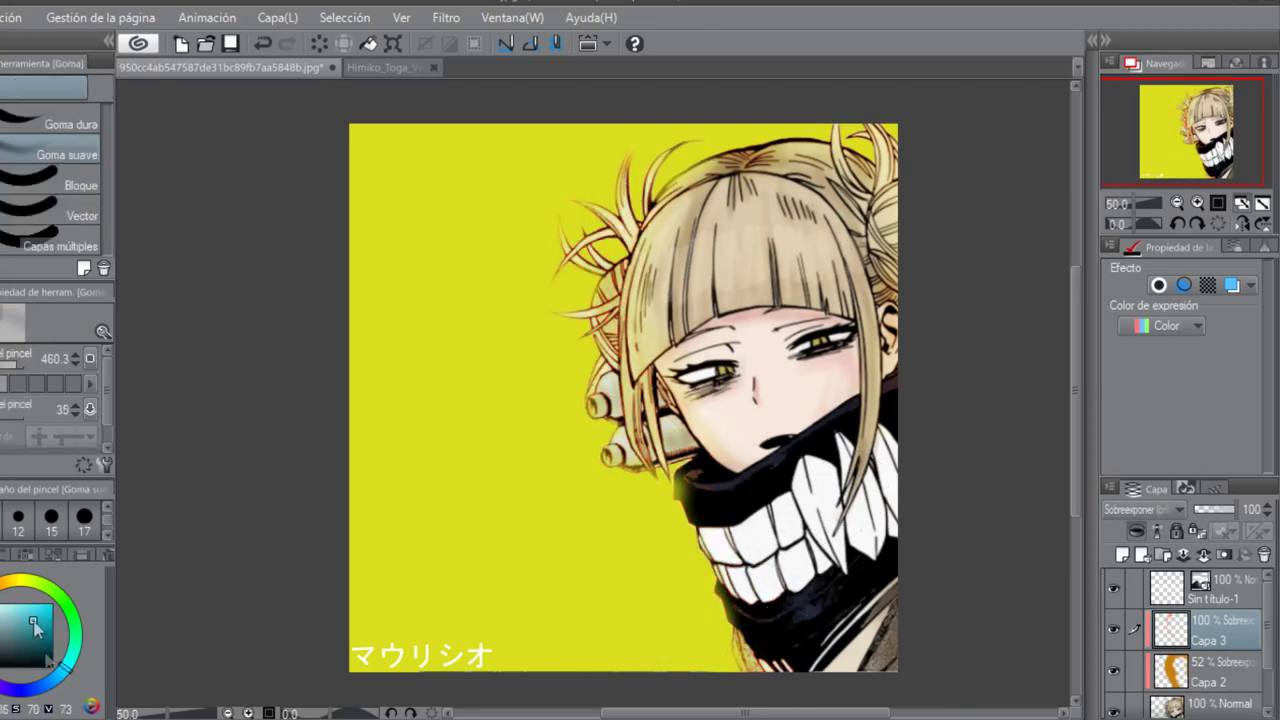
{"action": "left_click", "coordinate": [48, 685]}
{"action": "key", "text": "b"}
{"action": "mouse_move", "coordinate": [740, 605]}
{"action": "left_mouse_down"}
{"action": "mouse_move", "coordinate": [680, 500]}
{"action": "mouse_move", "coordinate": [640, 205]}
{"action": "mouse_move", "coordinate": [675, 178]}
{"action": "left_mouse_up"}
{"action": "left_click", "coordinate": [1145, 510]}
{"action": "left_click", "coordinate": [1212, 513]}
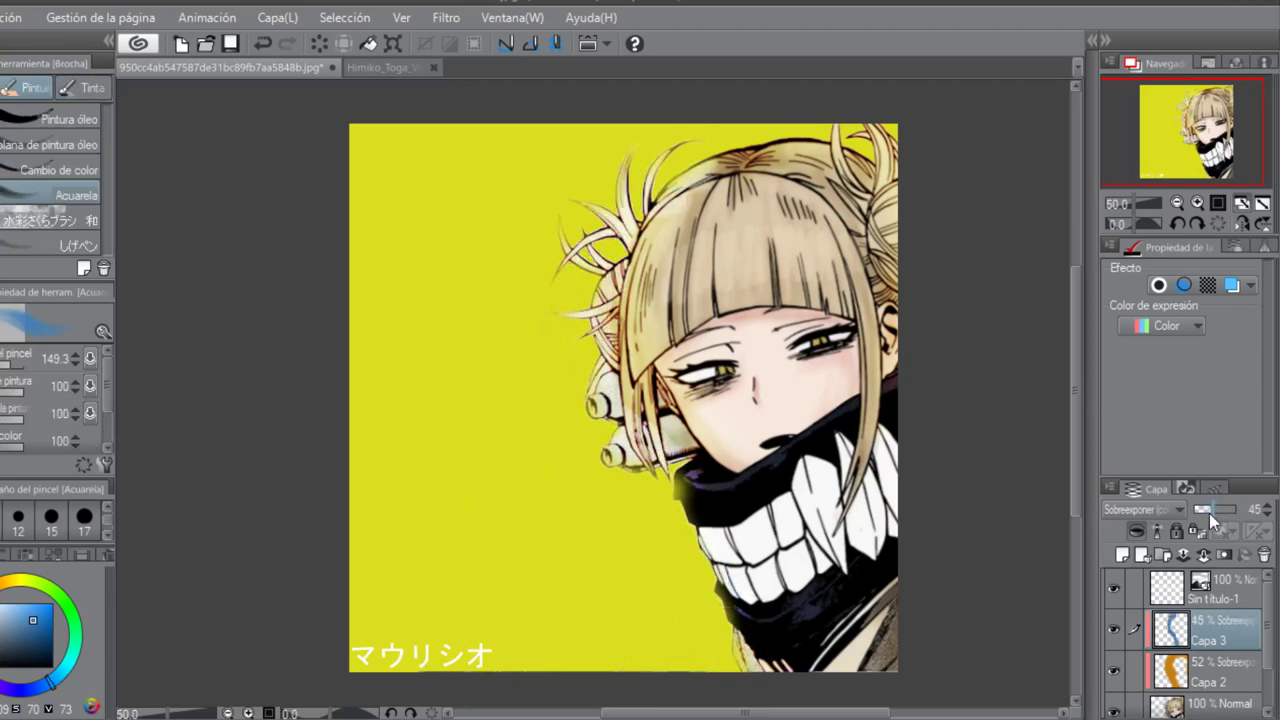
{"action": "left_click_drag", "start_coordinate": [1210, 514], "coordinate": [1208, 514]}
Rework the glow on Capa 3 in purple and erase it softly from the fringe and face.
{"action": "key", "text": "e"}
{"action": "mouse_move", "coordinate": [663, 194]}
{"action": "left_mouse_down"}
{"action": "mouse_move", "coordinate": [640, 412]}
{"action": "mouse_move", "coordinate": [752, 500]}
{"action": "left_mouse_up"}
{"action": "key", "text": "b"}
{"action": "mouse_move", "coordinate": [712, 549]}
{"action": "left_mouse_down"}
{"action": "mouse_move", "coordinate": [637, 474]}
{"action": "mouse_move", "coordinate": [581, 232]}
{"action": "mouse_move", "coordinate": [705, 128]}
{"action": "mouse_move", "coordinate": [868, 135]}
{"action": "mouse_move", "coordinate": [943, 366]}
{"action": "left_mouse_up"}
{"action": "left_click", "coordinate": [3, 688]}
{"action": "key", "text": "e"}
{"action": "mouse_move", "coordinate": [935, 420]}
{"action": "left_mouse_down"}
{"action": "mouse_move", "coordinate": [850, 400]}
{"action": "mouse_move", "coordinate": [888, 385]}
{"action": "mouse_move", "coordinate": [858, 232]}
{"action": "mouse_move", "coordinate": [700, 290]}
{"action": "left_mouse_up"}
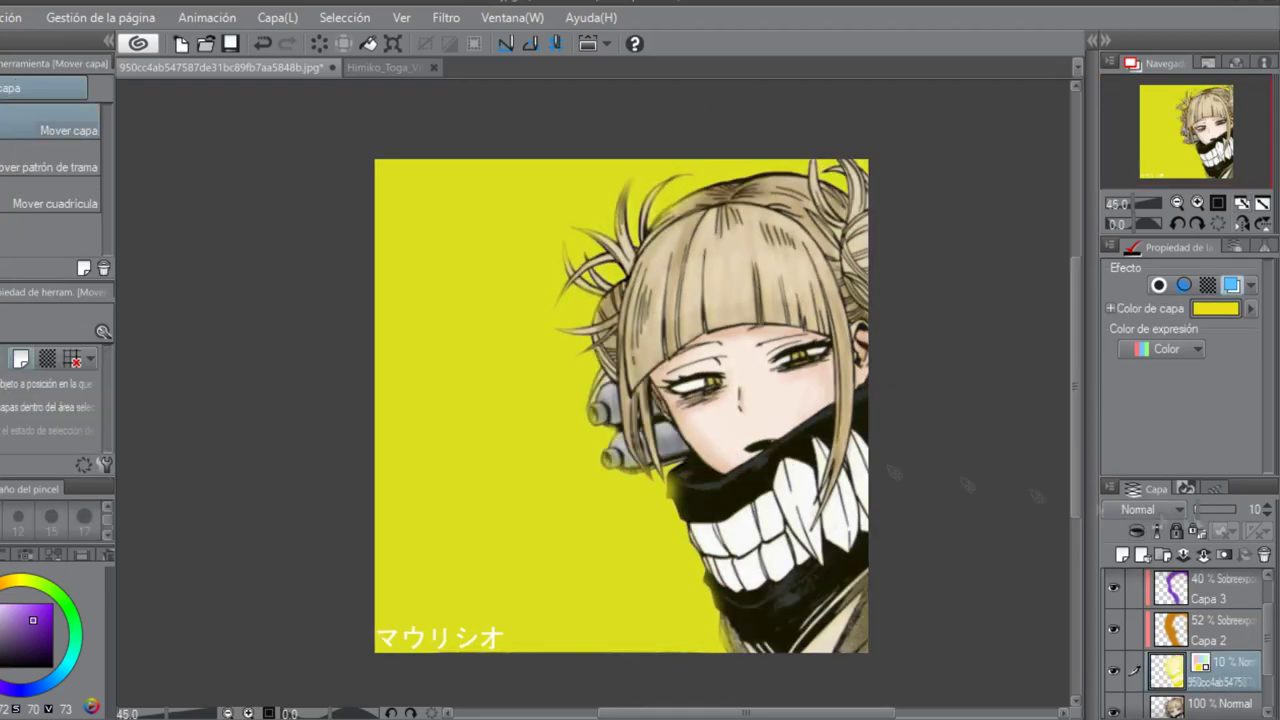
Try the yellow-tinted copy of the portrait at 43% opacity and undo the change.
{"action": "left_click", "coordinate": [1212, 510]}
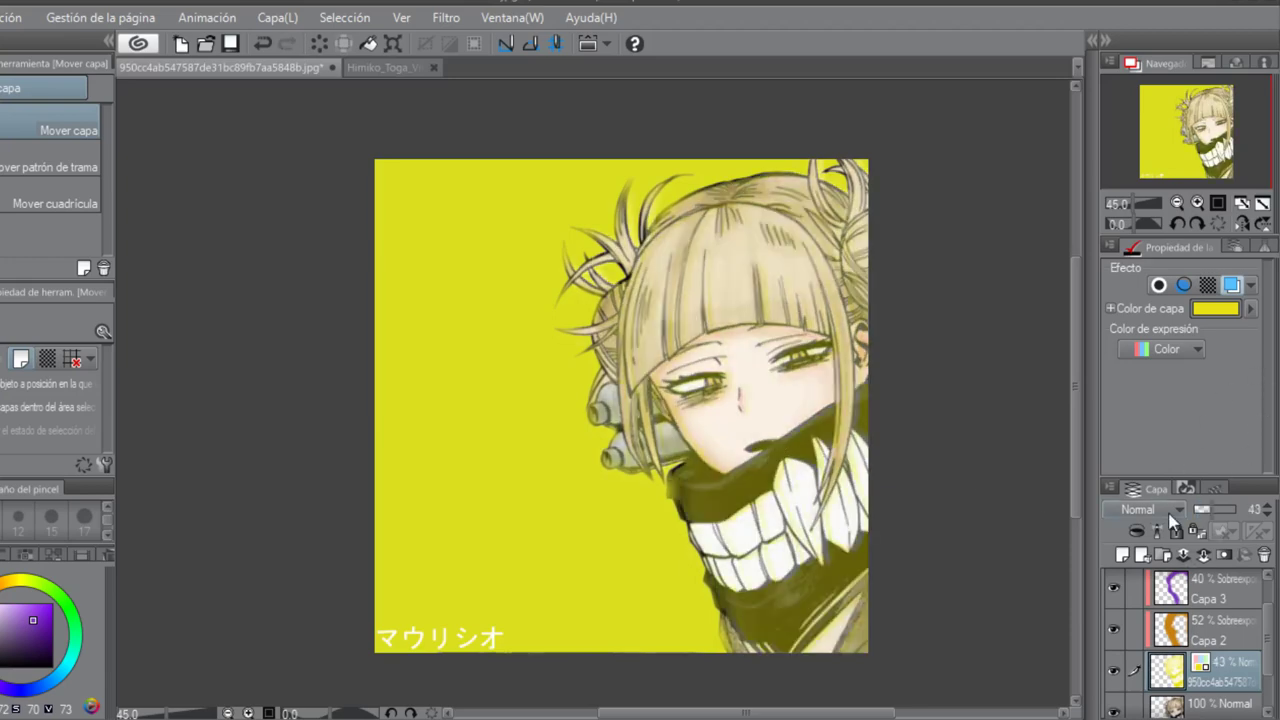
{"action": "scroll", "coordinate": [1172, 513], "scroll_direction": "down", "scroll_amount": 4}
{"action": "key", "text": "ctrl+z"}
{"action": "key", "text": "ctrl+z"}
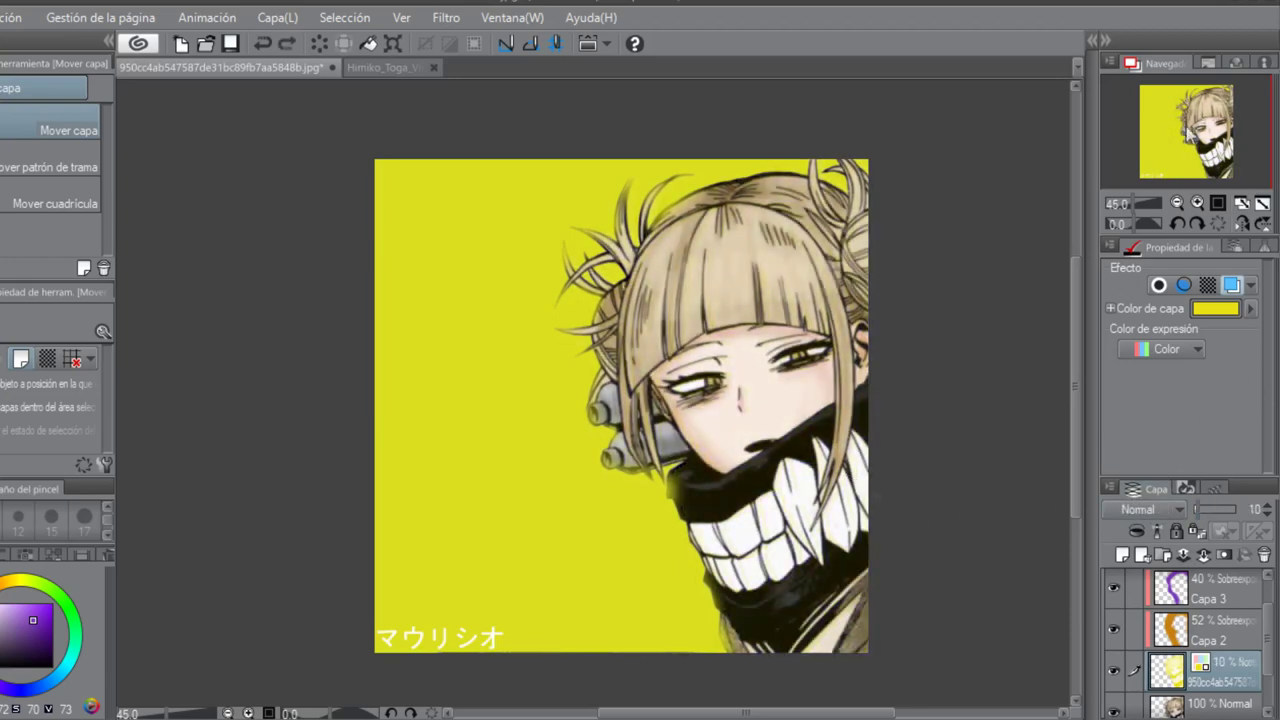
Set the yellow-tinted portrait copy to Subexponer (lineal) at 33% opacity and erase its tint from the teeth.
{"action": "key", "text": "ctrl+y"}
{"action": "key", "text": "e"}
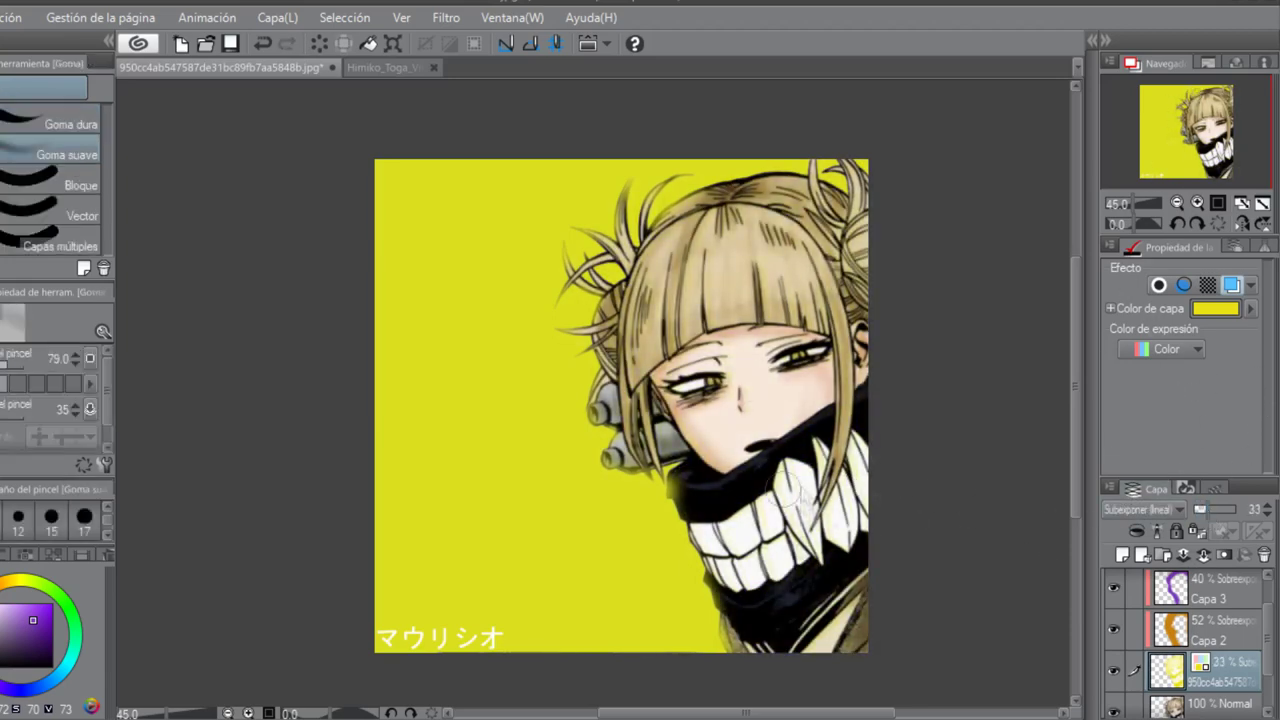
{"action": "left_click_drag", "start_coordinate": [869, 497], "coordinate": [842, 465]}
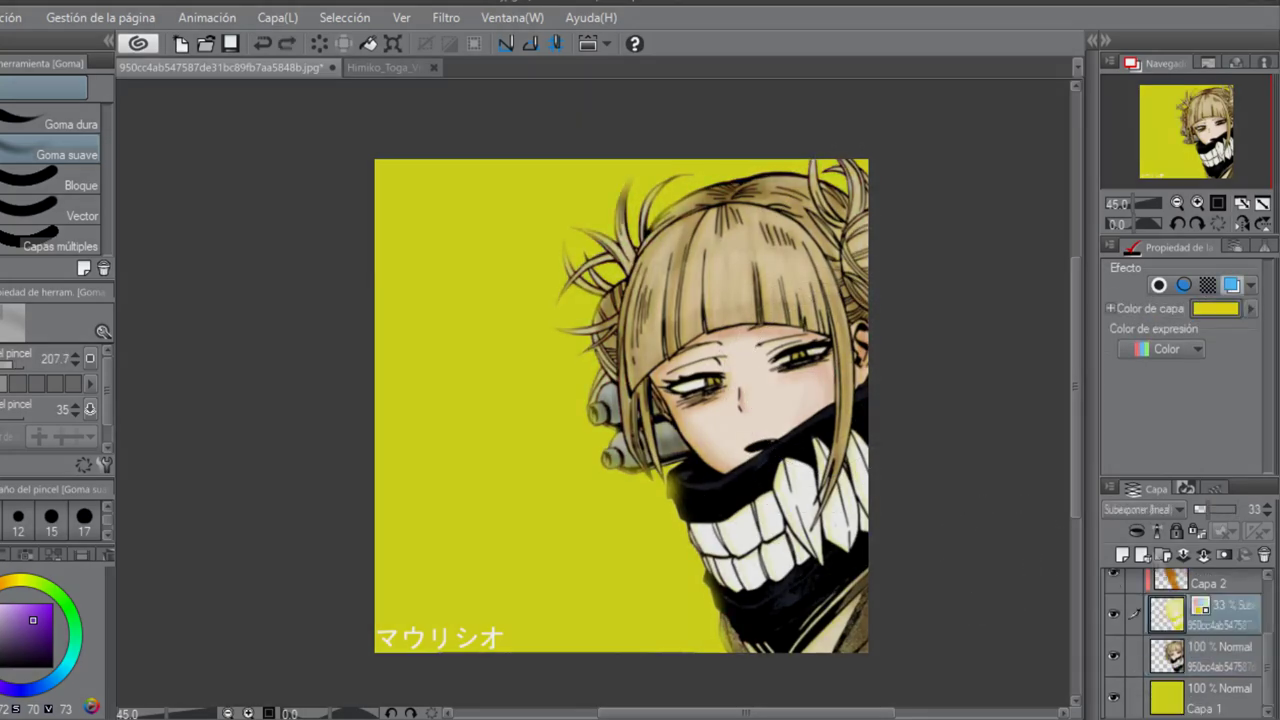
Clip the yellow-tinted copy to the portrait layer below it.
{"action": "left_click", "coordinate": [1139, 534]}
{"action": "left_click", "coordinate": [1140, 535]}
{"action": "scroll", "coordinate": [1229, 638], "scroll_direction": "up", "scroll_amount": 1}
{"action": "left_click", "coordinate": [1229, 628]}
{"action": "left_click", "coordinate": [1222, 668]}
{"action": "left_click", "coordinate": [1138, 534]}
Lower the purple glow layer Capa 3 to 24% opacity and merge the orange layer Capa 2 into the tinted copy.
{"action": "left_click", "coordinate": [1222, 630]}
{"action": "left_click_drag", "start_coordinate": [1212, 510], "coordinate": [1201, 511]}
{"action": "left_click", "coordinate": [1212, 592]}
{"action": "left_click", "coordinate": [1211, 629]}
{"action": "key", "text": "ctrl+e"}
{"action": "left_click", "coordinate": [1208, 592]}
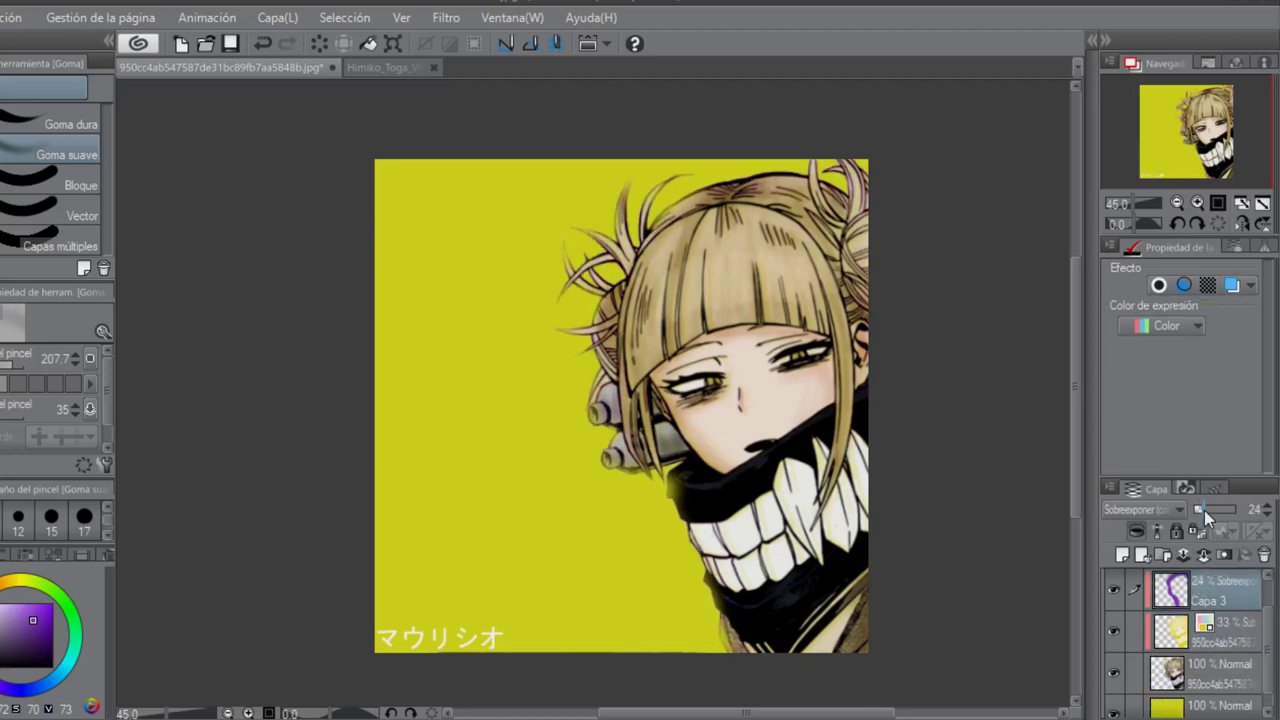
{"action": "scroll", "coordinate": [900, 522], "scroll_direction": "down", "scroll_amount": 1}
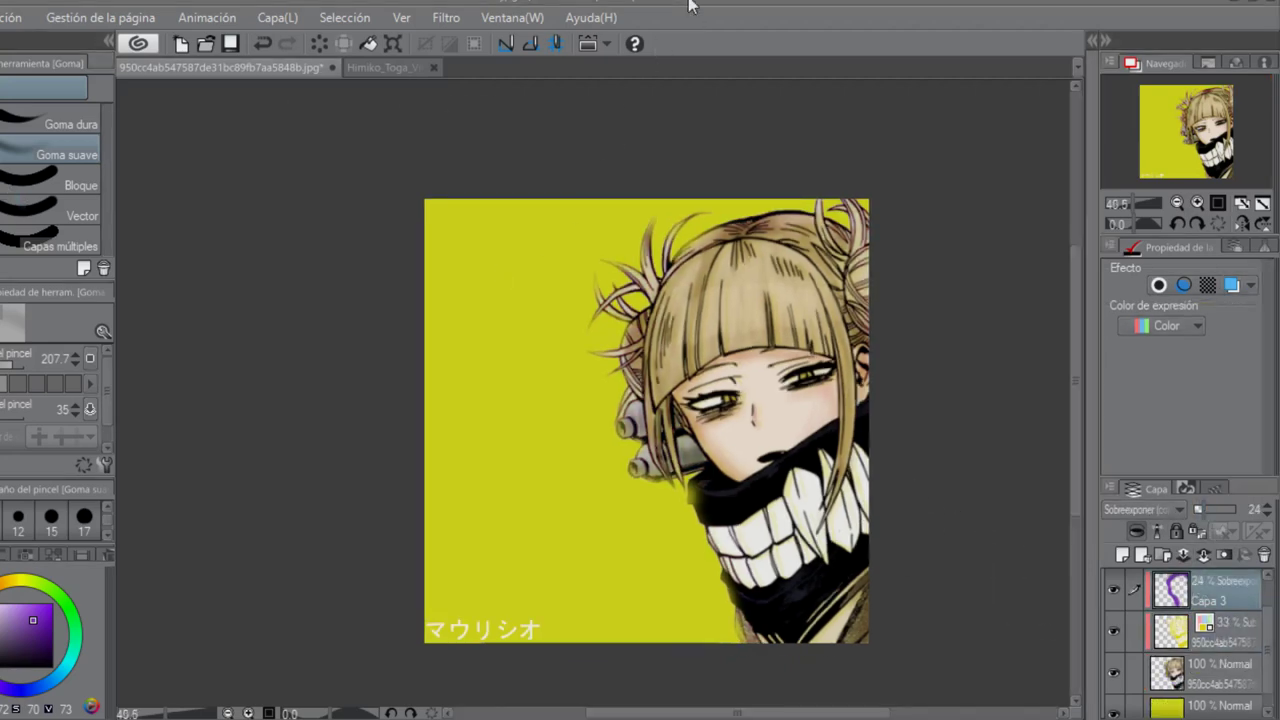
{"action": "left_click", "coordinate": [688, 3]}
{"action": "left_click", "coordinate": [1241, 203]}
{"action": "scroll", "coordinate": [1212, 640], "scroll_direction": "up", "scroll_amount": 2}
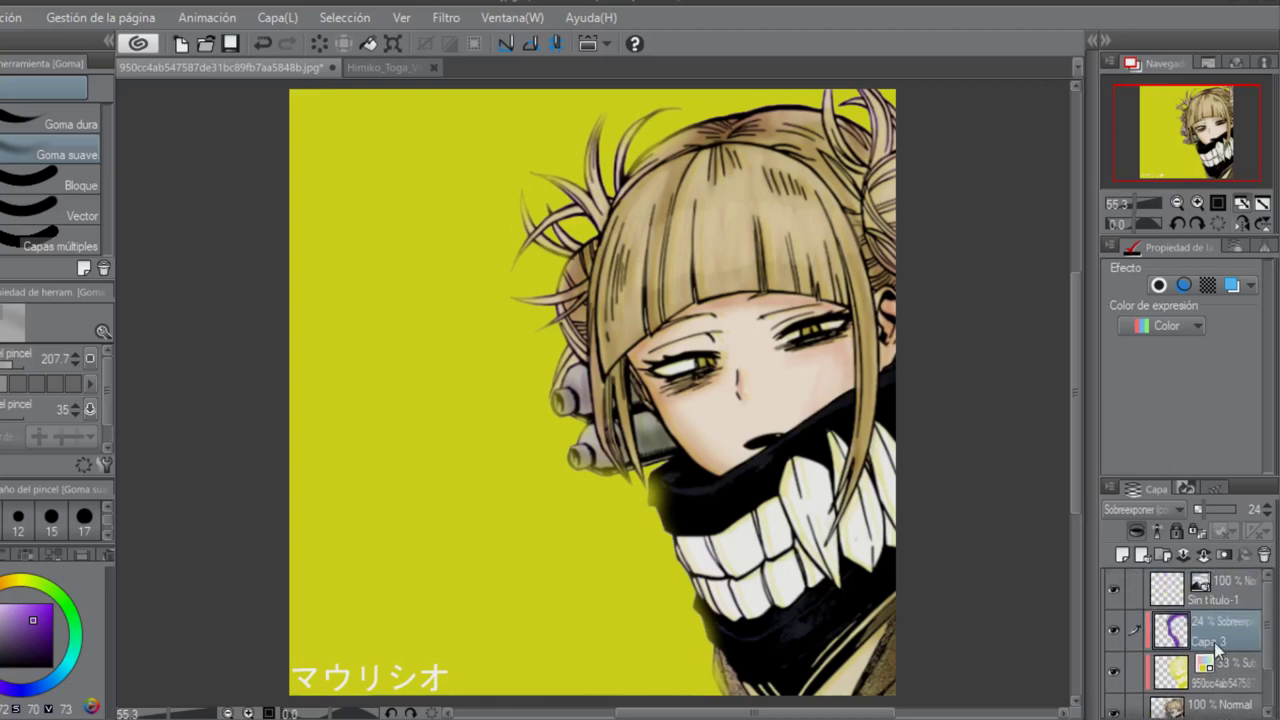
Try a layer colour on the signature layer Sin título-1 and undo it.
{"action": "left_click", "coordinate": [1211, 600]}
{"action": "left_click", "coordinate": [1236, 288]}
{"action": "key", "text": "ctrl+z"}
Add a new empty layer and merge the signature layer Sin título-1 with it, leaving the layer colour effect off.
{"action": "left_click", "coordinate": [1208, 622]}
{"action": "left_click", "coordinate": [1123, 556]}
{"action": "left_click", "coordinate": [1166, 587]}
{"action": "key", "text": "ctrl+e"}
{"action": "left_click", "coordinate": [1233, 285]}
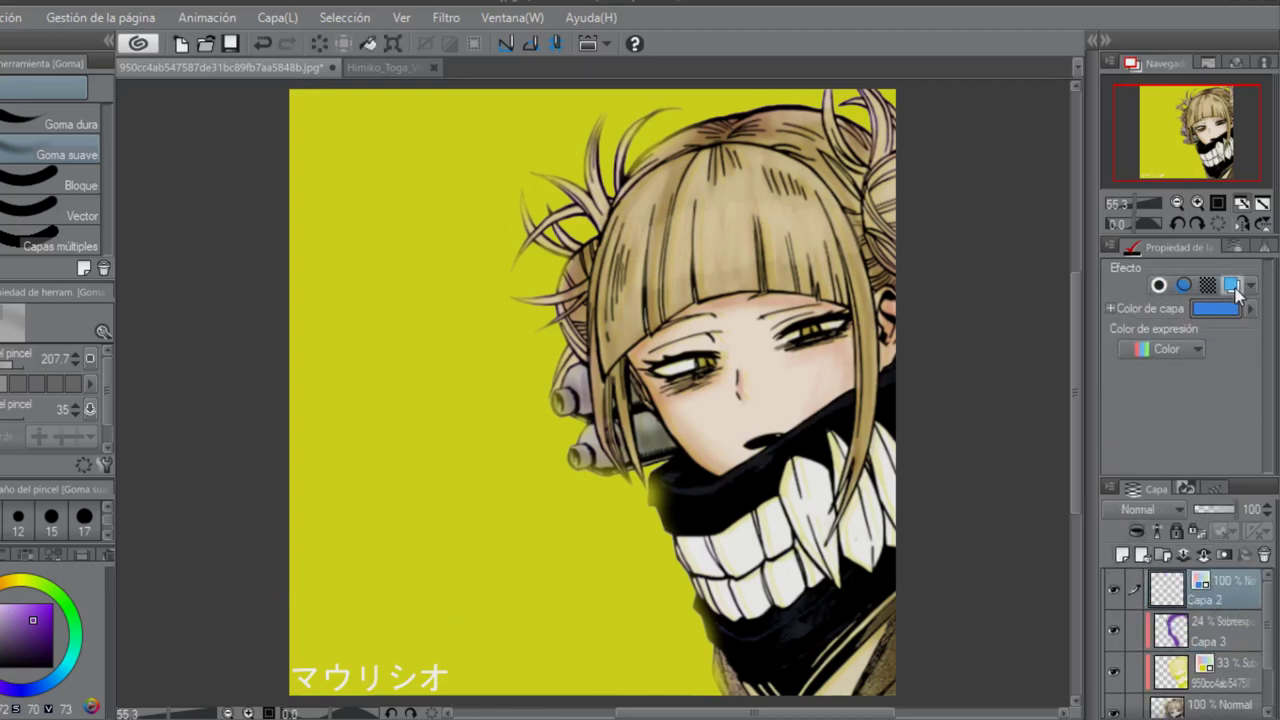
{"action": "left_click", "coordinate": [1233, 285]}
Paint the signature text black on a clipped layer with the Saji pen and merge it into Capa 2.
{"action": "left_click", "coordinate": [1123, 555]}
{"action": "left_click", "coordinate": [1136, 531]}
{"action": "key", "text": "p"}
{"action": "left_click_drag", "start_coordinate": [366, 674], "coordinate": [310, 680]}
{"action": "left_click", "coordinate": [2, 664]}
{"action": "left_click_drag", "start_coordinate": [445, 678], "coordinate": [268, 672]}
{"action": "scroll", "coordinate": [541, 568], "scroll_direction": "down", "scroll_amount": 2}
{"action": "key", "text": "ctrl+e"}
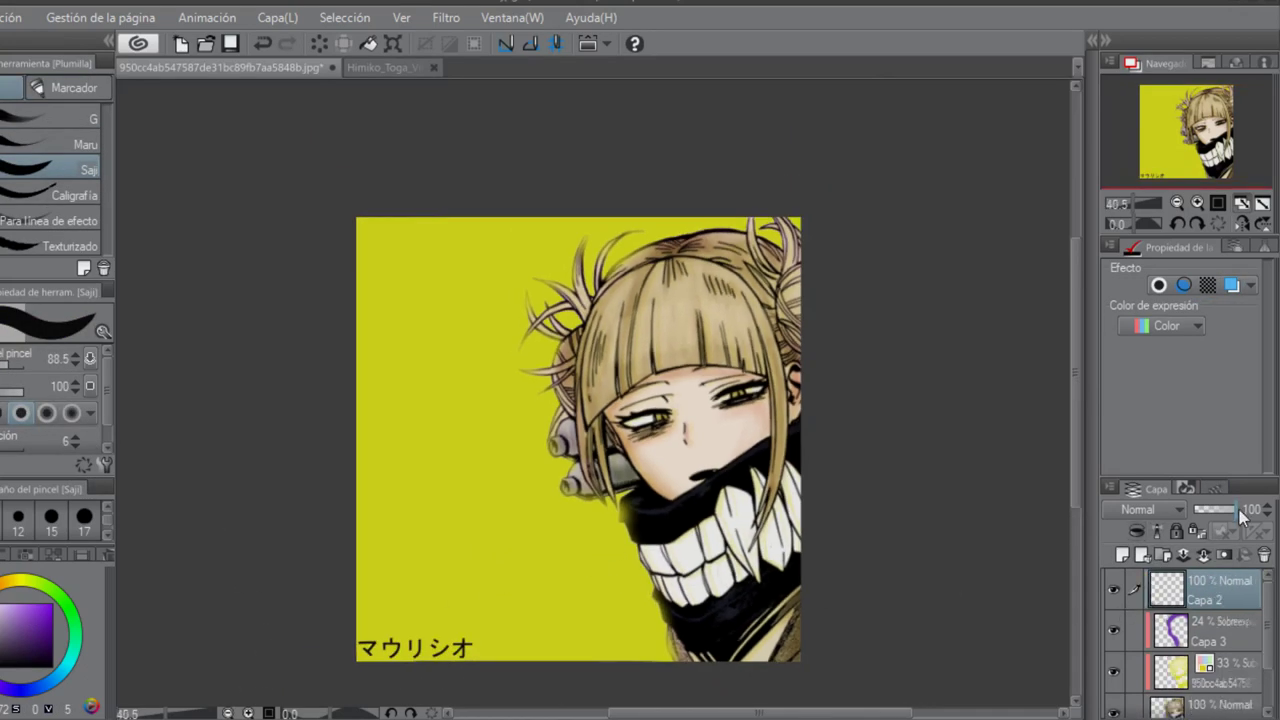
Add a clipped layer Capa 4 and recolour the signature with the Saji pen, trying several colours and ending on pinkish red.
{"action": "left_click", "coordinate": [1113, 553]}
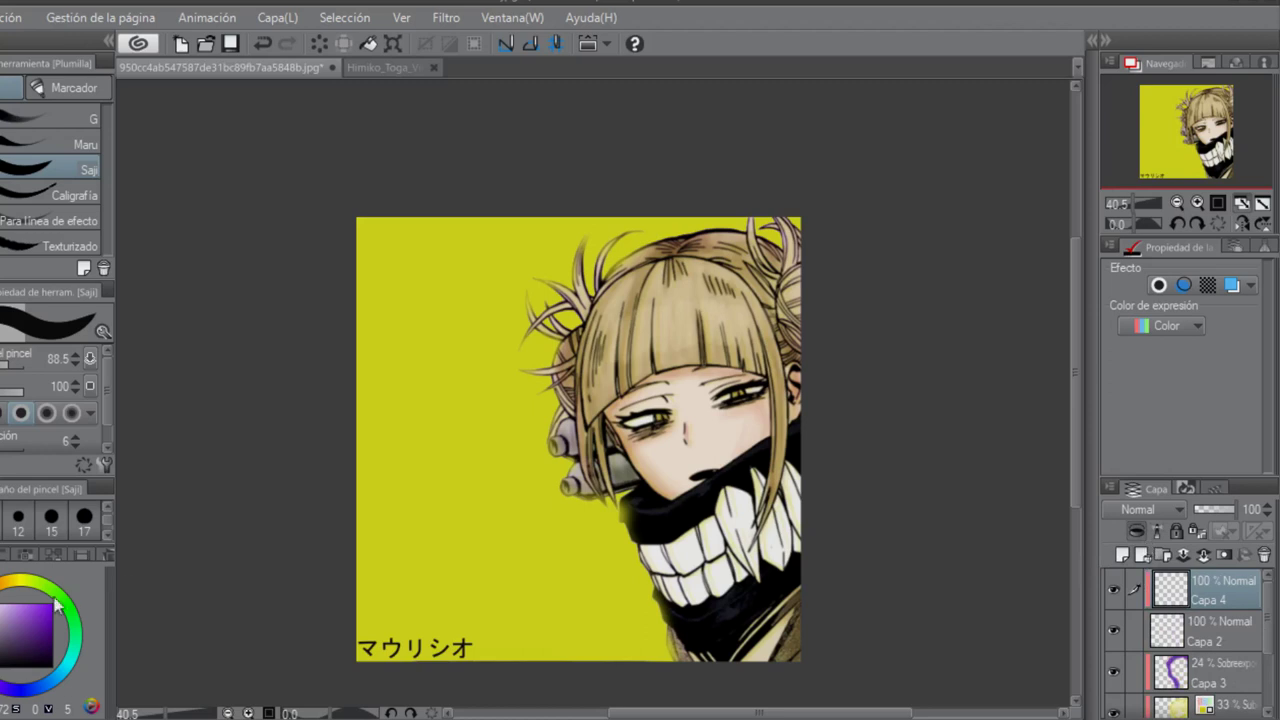
{"action": "left_click", "coordinate": [49, 622]}
{"action": "left_click_drag", "start_coordinate": [352, 652], "coordinate": [480, 650]}
{"action": "left_click", "coordinate": [30, 616]}
{"action": "left_click", "coordinate": [61, 673]}
{"action": "left_click", "coordinate": [50, 582]}
{"action": "left_click_drag", "start_coordinate": [352, 652], "coordinate": [480, 652]}
{"action": "left_click", "coordinate": [0, 630]}
{"action": "left_click_drag", "start_coordinate": [352, 650], "coordinate": [480, 650]}
{"action": "left_click", "coordinate": [0, 642]}
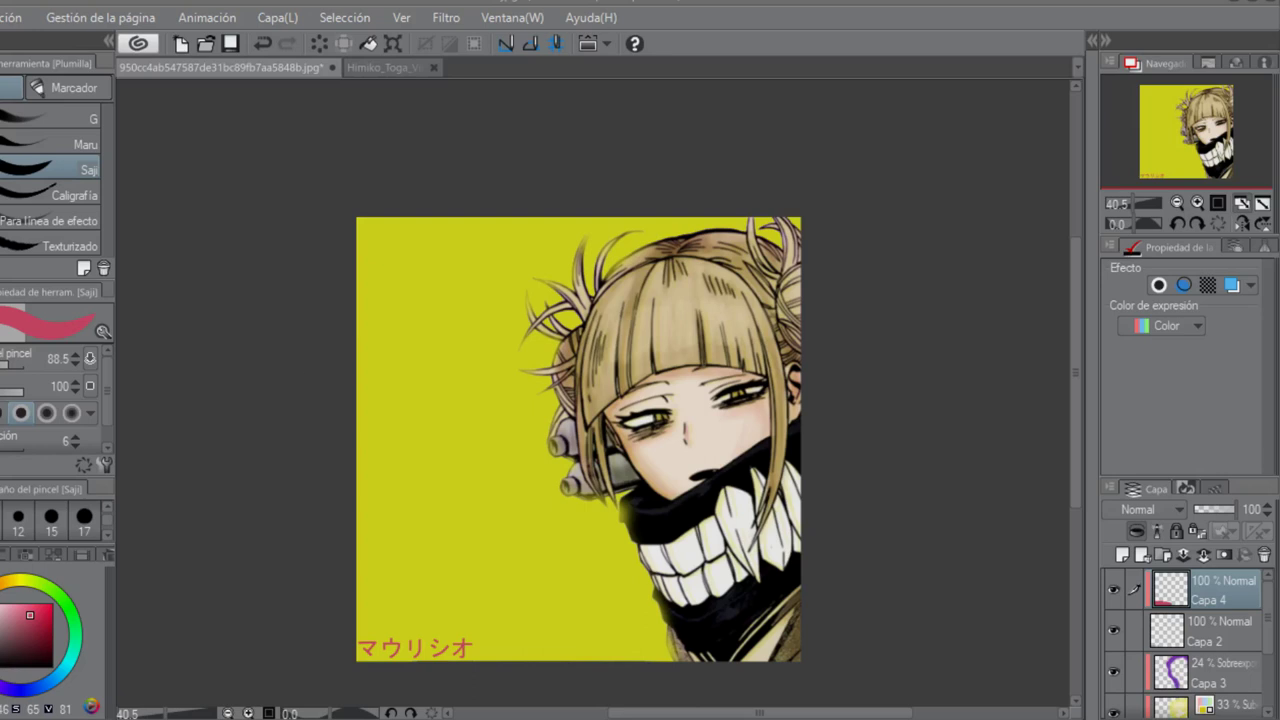
Save the illustration under the name Himiko Toga.
{"action": "key", "text": "Return"}
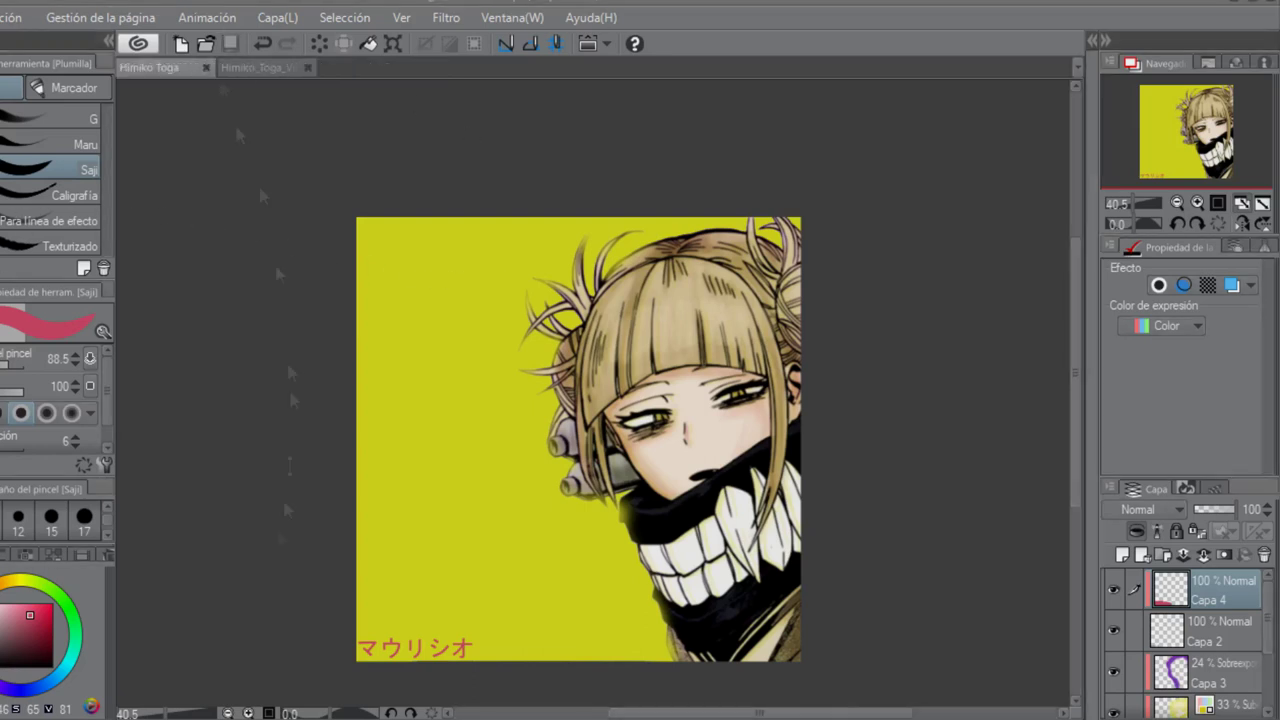